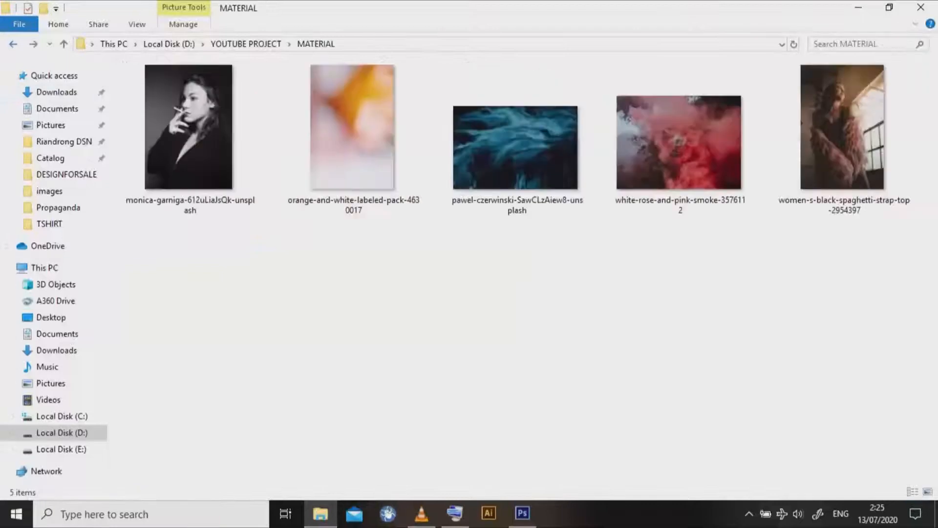
Place the women-s-black-spaghetti-strap-top-2954397 photo from the MATERIAL folder into the PS2.psd document in Photoshop.
{"action": "left_click", "coordinate": [821, 137]}
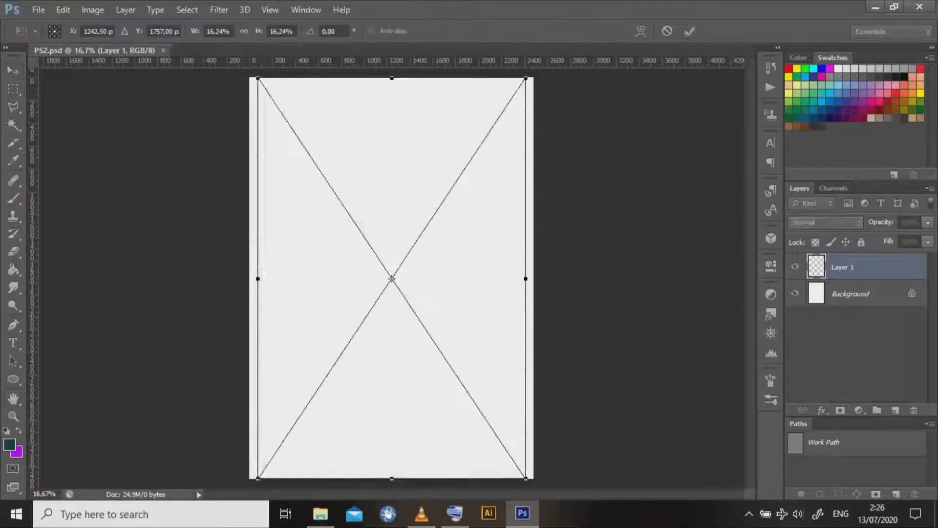
{"action": "key", "text": "Return"}
{"action": "left_click", "coordinate": [861, 293], "text": "shift"}
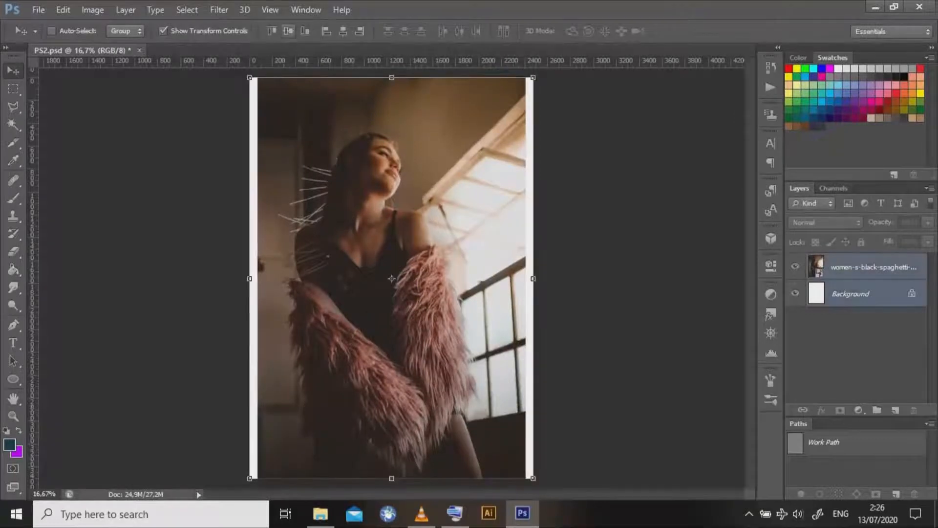
Enlarge the placed portrait proportionally to cover the full canvas width and align its lower edge with the Background.
{"action": "left_click", "coordinate": [867, 267]}
{"action": "left_click_drag", "start_coordinate": [526, 78], "coordinate": [536, 61]}
{"action": "key", "text": "Return"}
{"action": "left_click", "coordinate": [860, 293], "text": "shift"}
{"action": "left_click_drag", "start_coordinate": [392, 279], "coordinate": [391, 261]}
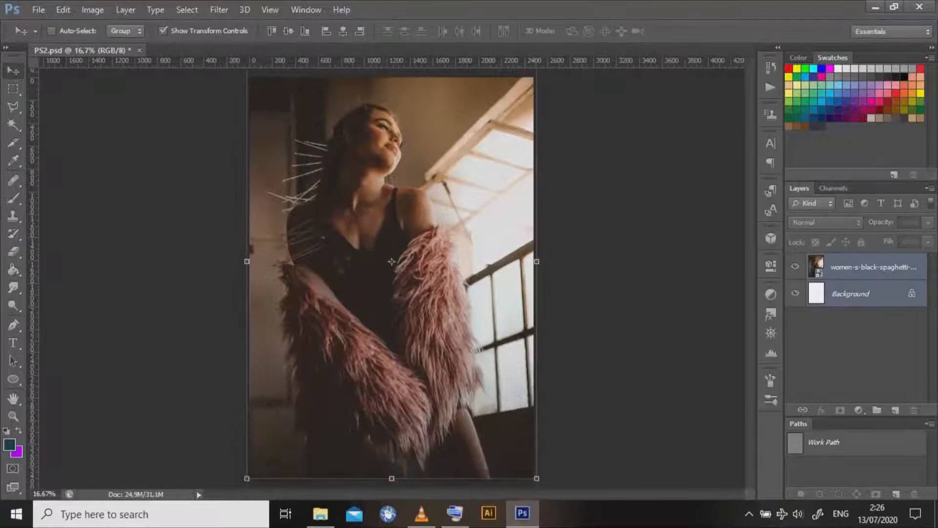
Copy the canvas-sized area of the portrait to its own layer, remove the placed original, and add an empty layer on top.
{"action": "key", "text": "m"}
{"action": "left_click_drag", "start_coordinate": [250, 78], "coordinate": [533, 478]}
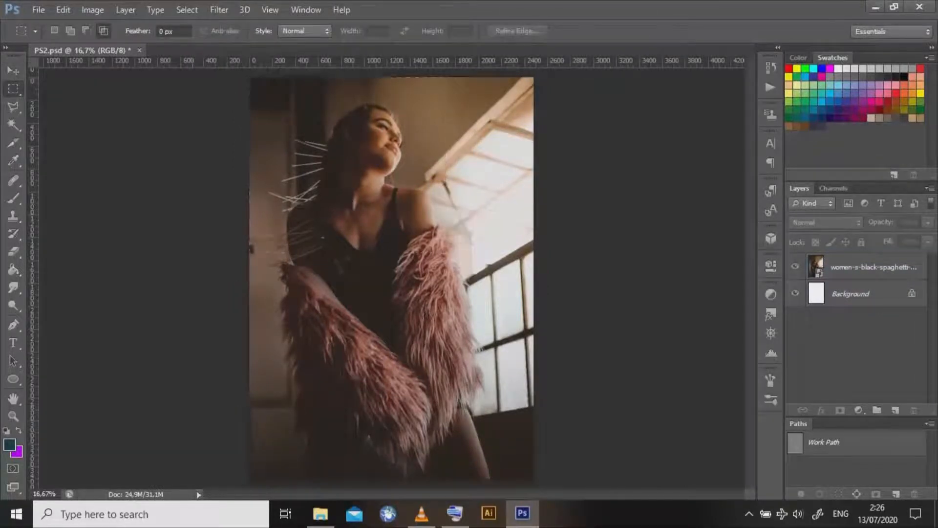
{"action": "left_click", "coordinate": [862, 267]}
{"action": "right_click", "coordinate": [268, 244]}
{"action": "left_click", "coordinate": [305, 317]}
{"action": "left_click", "coordinate": [845, 293]}
{"action": "key", "text": "Delete"}
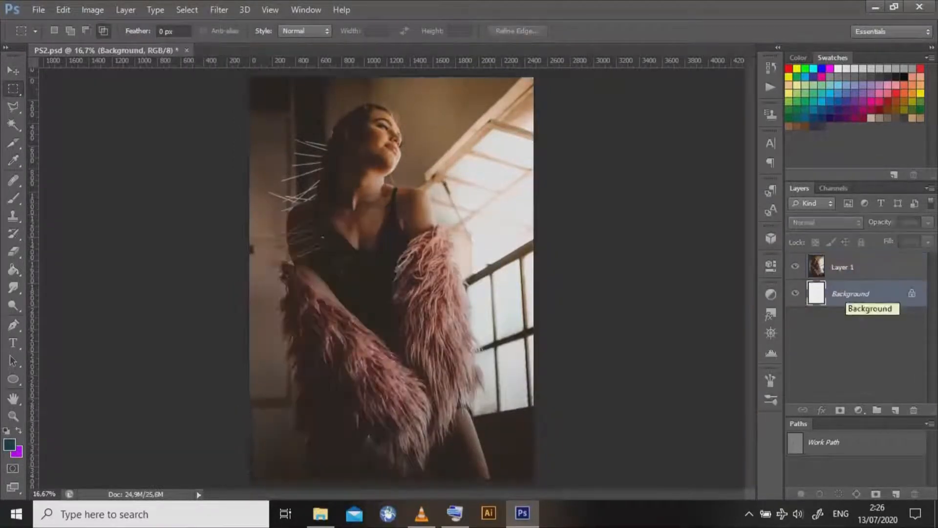
{"action": "key", "text": "ctrl+shift+alt+n"}
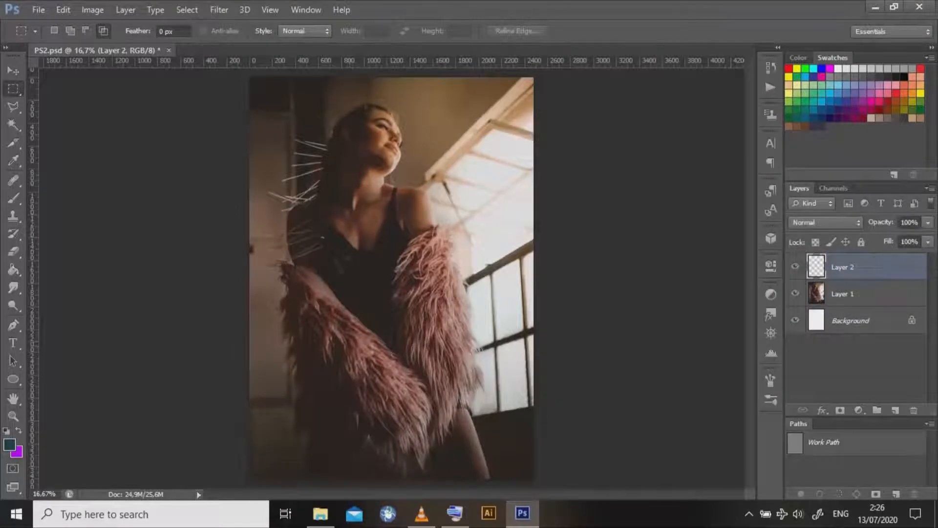
{"action": "key", "text": "alt+Tab"}
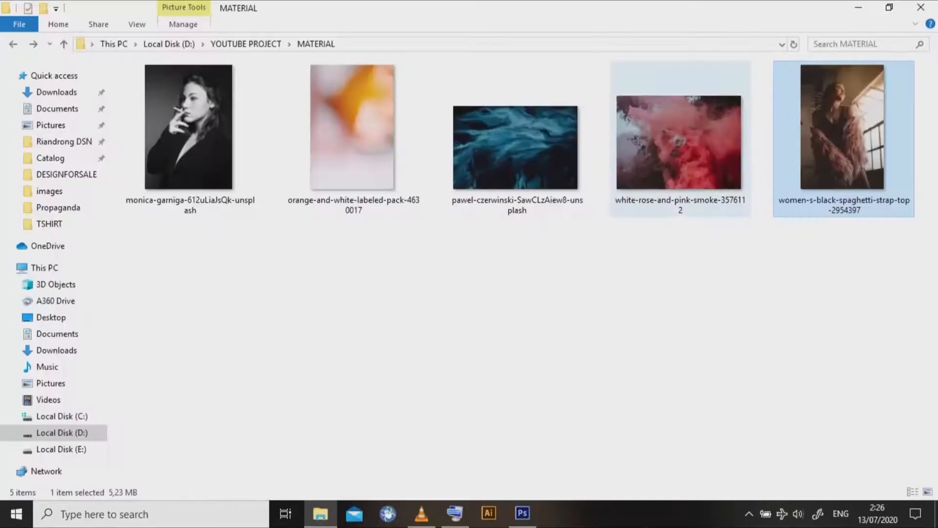
{"action": "left_click_drag", "start_coordinate": [352, 127], "coordinate": [522, 512]}
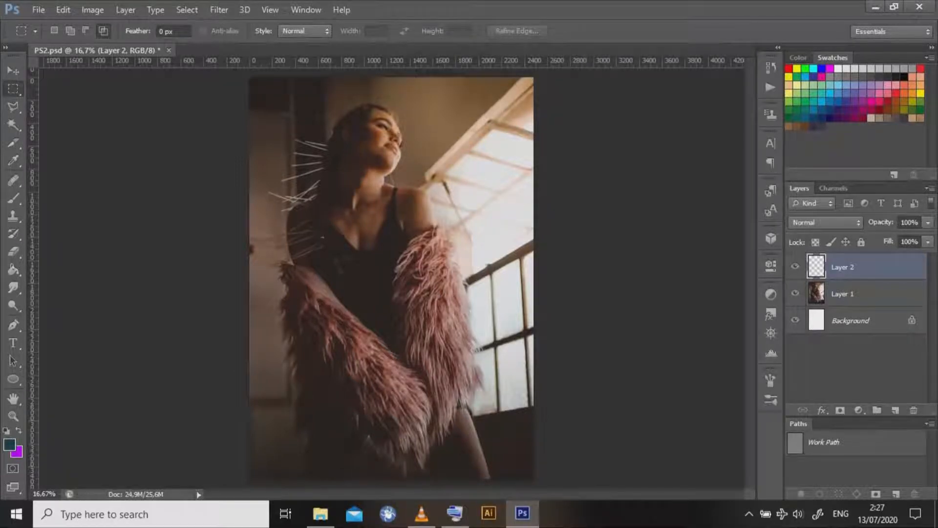
{"action": "key", "text": "v"}
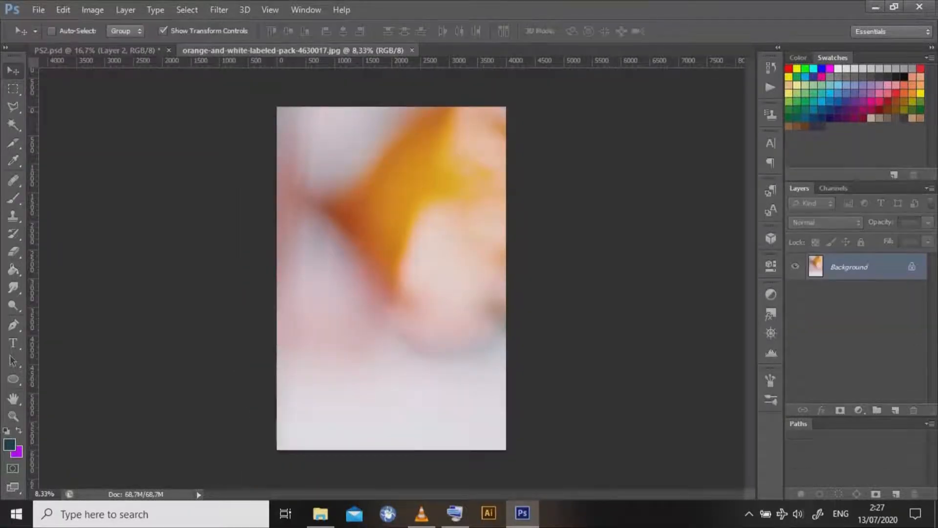
{"action": "left_click", "coordinate": [412, 50]}
Place the orange-and-white-labeled-pack-4630017 image from the MATERIAL folder into PS2.psd and enlarge it to cover the canvas.
{"action": "left_click", "coordinate": [320, 513]}
{"action": "left_click_drag", "start_coordinate": [352, 162], "coordinate": [391, 277]}
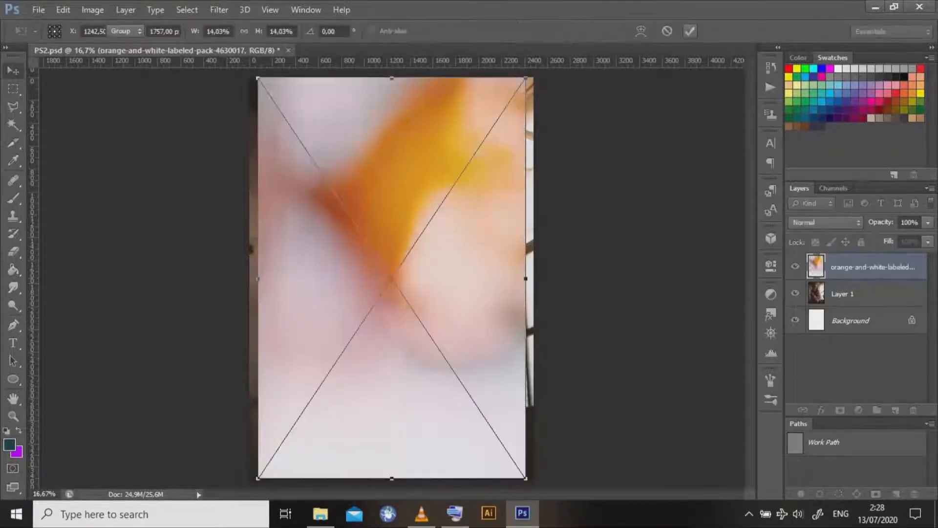
{"action": "left_click_drag", "start_coordinate": [525, 78], "coordinate": [541, 54]}
{"action": "key", "text": "Return"}
Copy the canvas-sized area of the orange image to a new layer and delete the placed original.
{"action": "key", "text": "m"}
{"action": "key", "text": "ctrl+a"}
{"action": "right_click", "coordinate": [459, 307]}
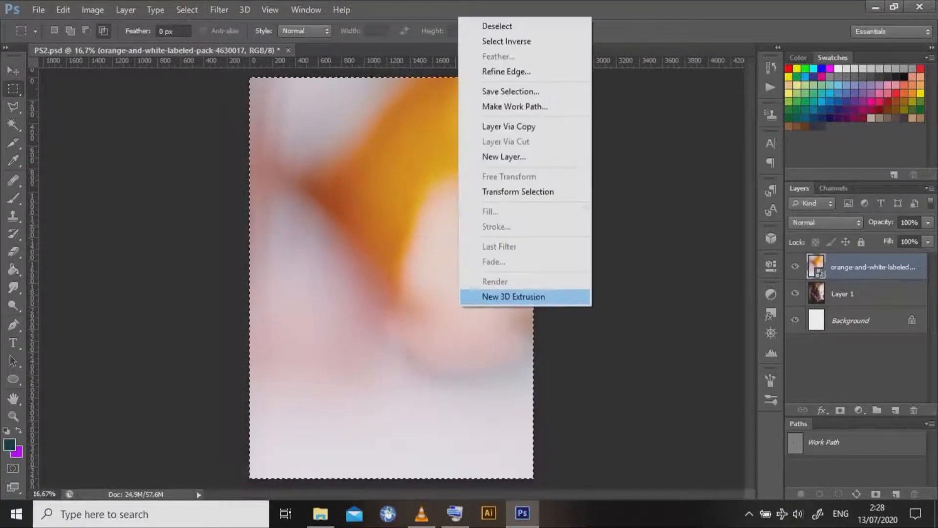
{"action": "left_click", "coordinate": [508, 126]}
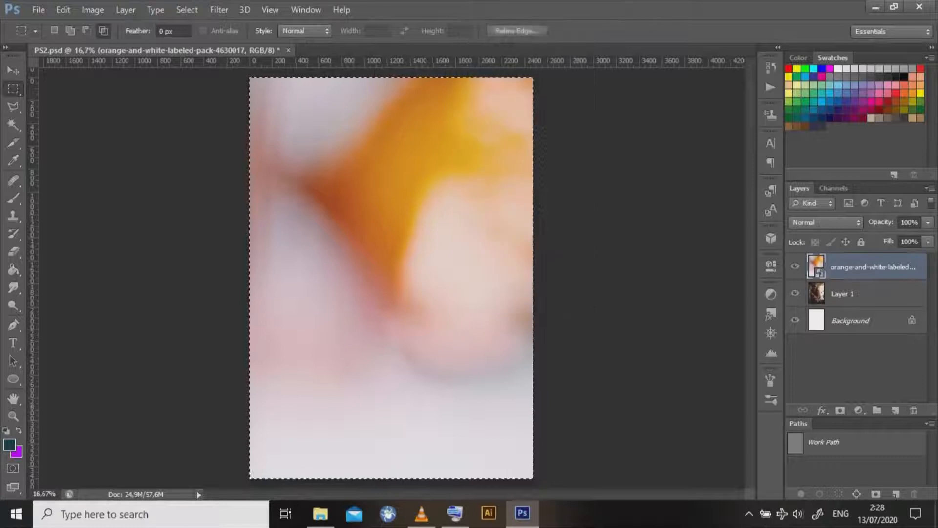
{"action": "key", "text": "Delete"}
Scale Layer 2 and Layer 1 together to about 95.2% around the centre, leaving a border, and hide Layer 2.
{"action": "left_click", "coordinate": [796, 266]}
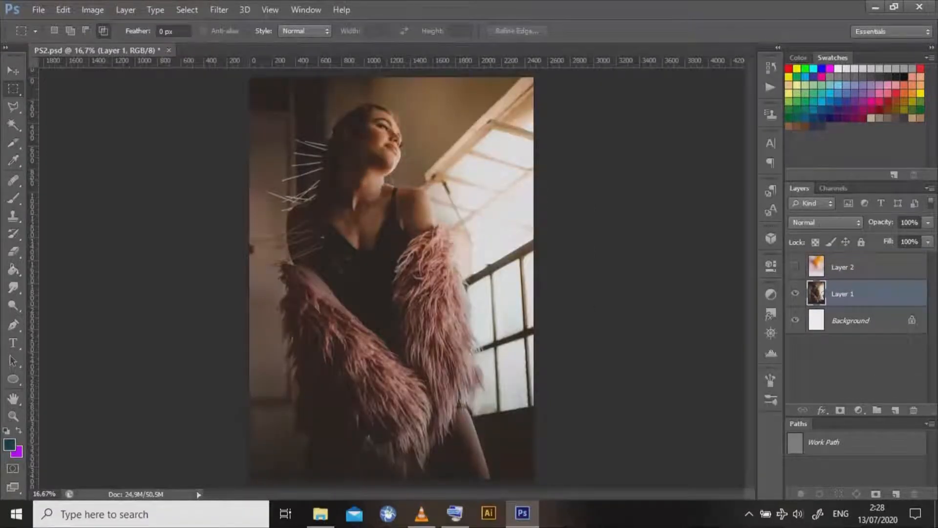
{"action": "left_click", "coordinate": [796, 266]}
{"action": "left_click", "coordinate": [842, 267]}
{"action": "left_click", "coordinate": [843, 293], "text": "ctrl"}
{"action": "key", "text": "v"}
{"action": "left_click_drag", "start_coordinate": [533, 478], "coordinate": [526, 468]}
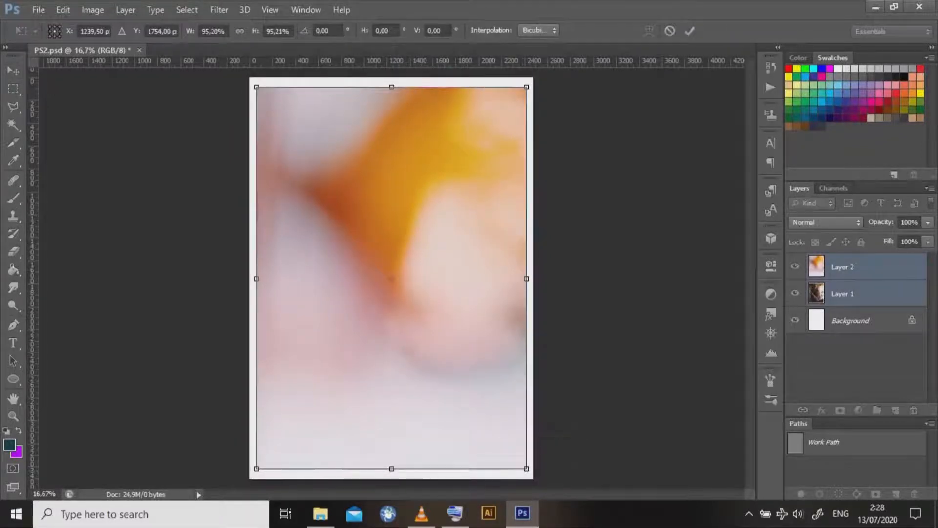
{"action": "key", "text": "Return"}
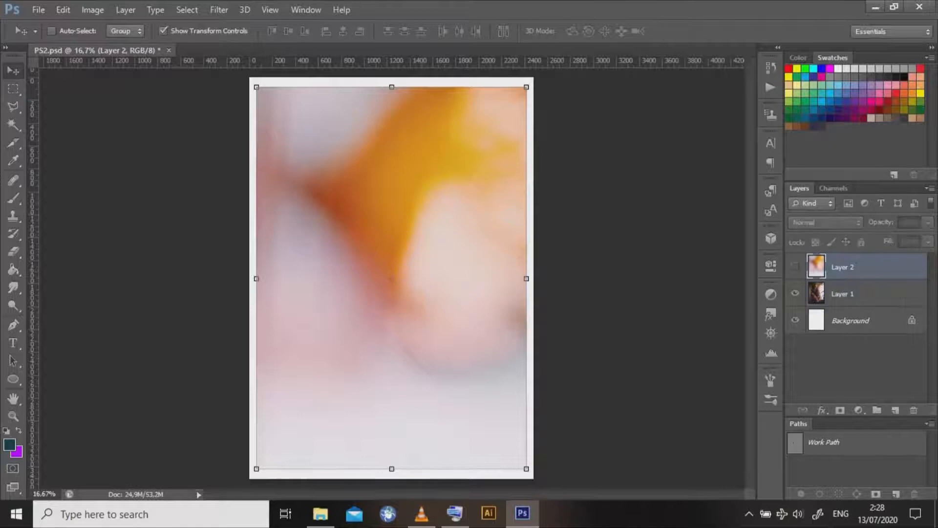
Add a Solid Color fill layer in black (000000) directly above the Background and select Layer 1.
{"action": "left_click", "coordinate": [850, 321]}
{"action": "left_click", "coordinate": [858, 410]}
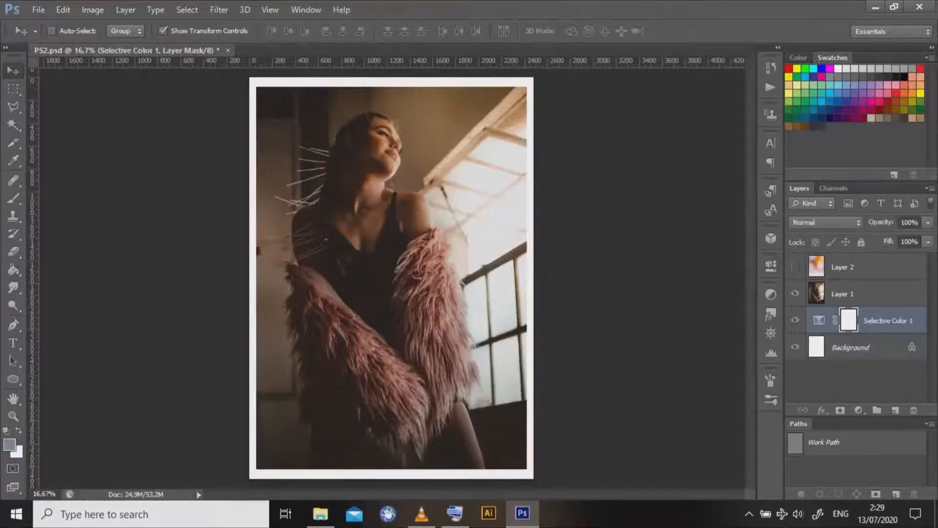
{"action": "key", "text": "ctrl+z"}
{"action": "left_click", "coordinate": [859, 410]}
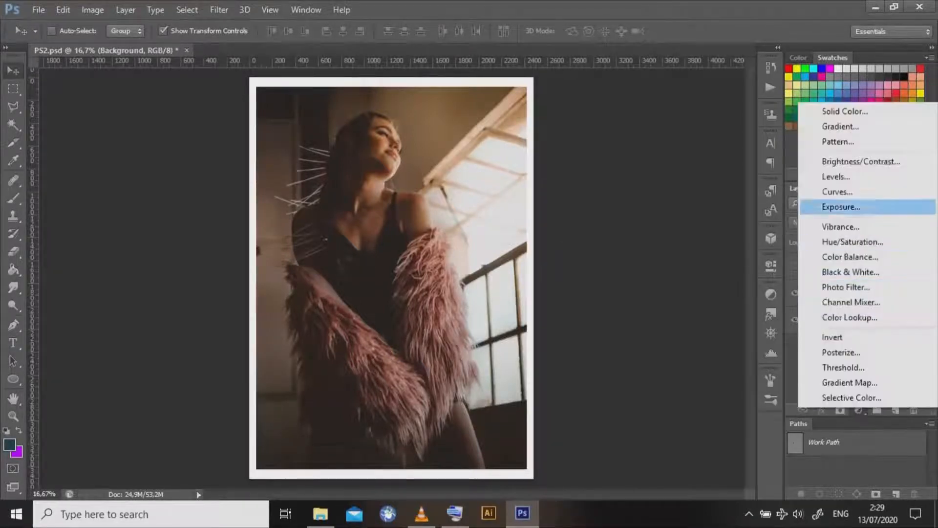
{"action": "left_click", "coordinate": [827, 109]}
{"action": "left_click", "coordinate": [353, 294]}
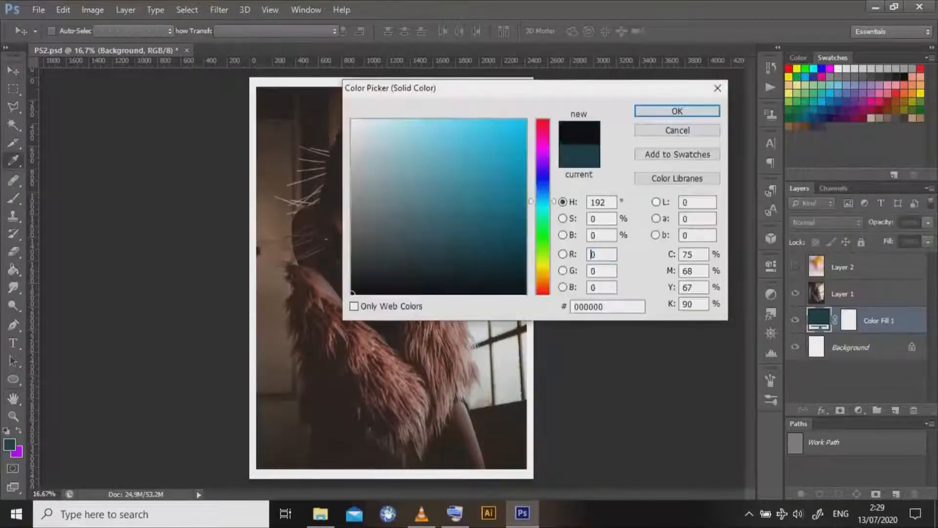
{"action": "left_click", "coordinate": [676, 111]}
{"action": "left_click", "coordinate": [823, 295]}
{"action": "key", "text": "m"}
{"action": "left_click_drag", "start_coordinate": [879, 293], "coordinate": [895, 409]}
{"action": "key", "text": "ctrl+z"}
{"action": "key", "text": "v"}
Add a Gradient Map adjustment layer above Layer 1.
{"action": "left_click", "coordinate": [858, 410]}
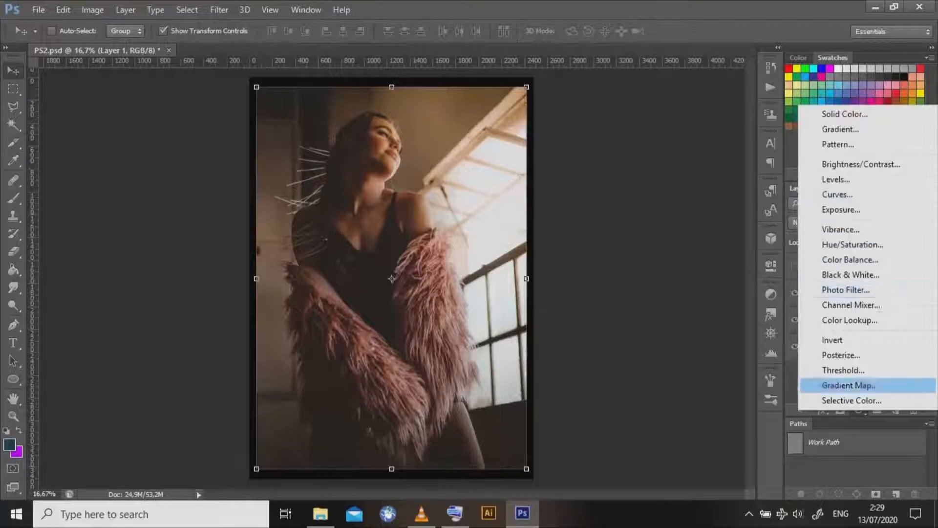
{"action": "left_click", "coordinate": [851, 385]}
{"action": "left_click", "coordinate": [733, 296]}
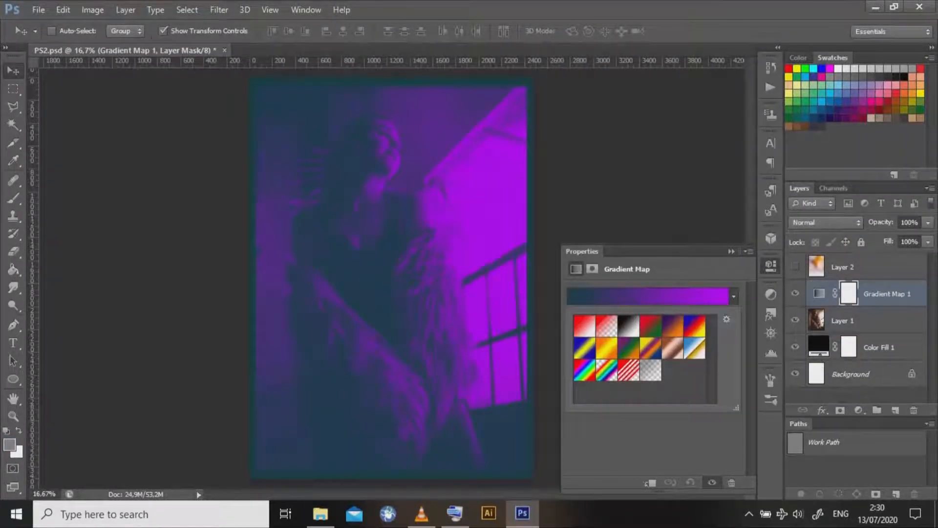
Change the gradient map's starting colour stop, at location 0%, to a brighter, fully saturated teal.
{"action": "left_click", "coordinate": [648, 296]}
{"action": "left_click", "coordinate": [430, 355]}
{"action": "left_click", "coordinate": [522, 411]}
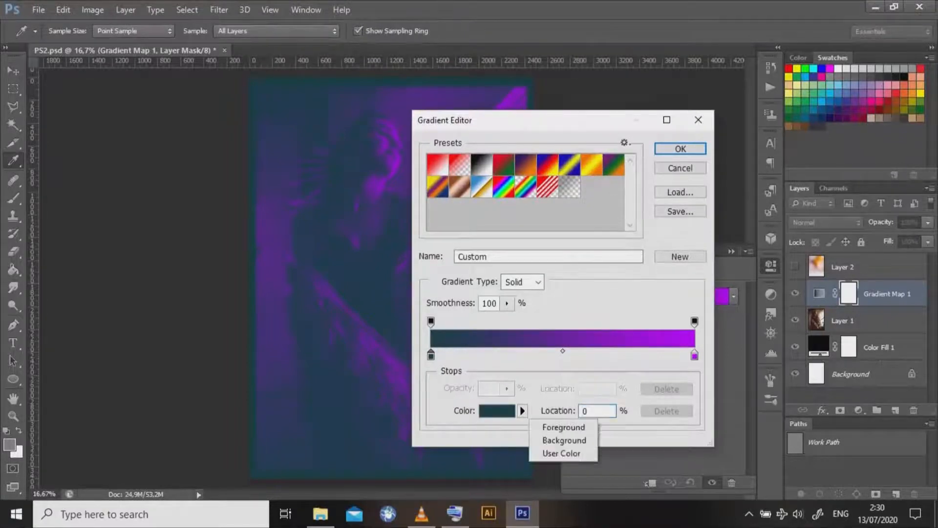
{"action": "key", "text": "Escape"}
{"action": "left_click", "coordinate": [497, 410]}
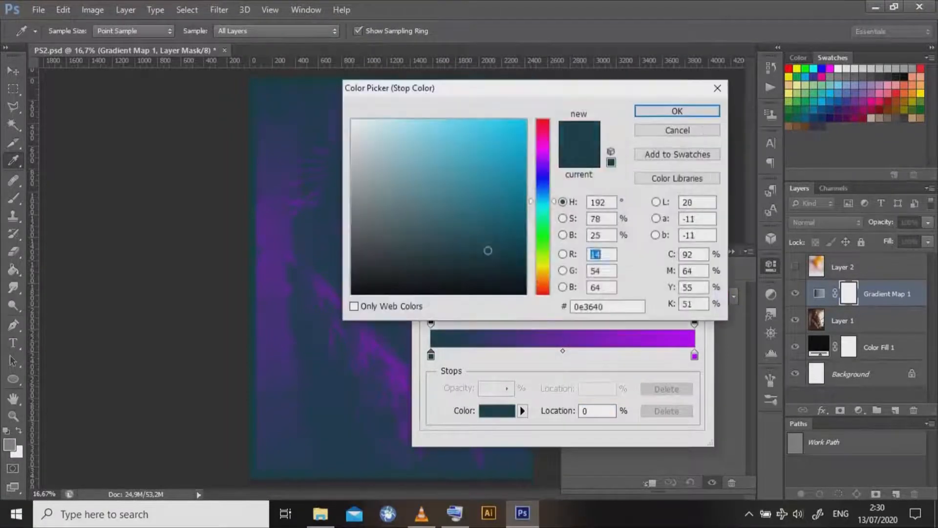
{"action": "left_click_drag", "start_coordinate": [489, 251], "coordinate": [526, 217]}
{"action": "key", "text": "Return"}
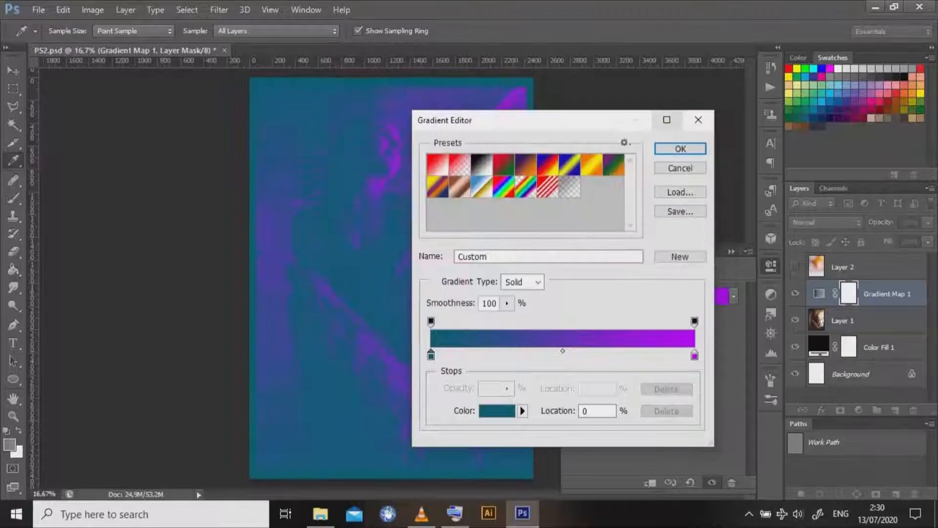
Change the gradient map's ending colour stop, at location 100%, to crimson red and apply the gradient.
{"action": "double_click", "coordinate": [694, 356]}
{"action": "mouse_move", "coordinate": [542, 157]}
{"action": "left_mouse_down"}
{"action": "mouse_move", "coordinate": [542, 125]}
{"action": "mouse_move", "coordinate": [525, 135]}
{"action": "mouse_move", "coordinate": [526, 154]}
{"action": "left_mouse_up"}
{"action": "left_click", "coordinate": [676, 111]}
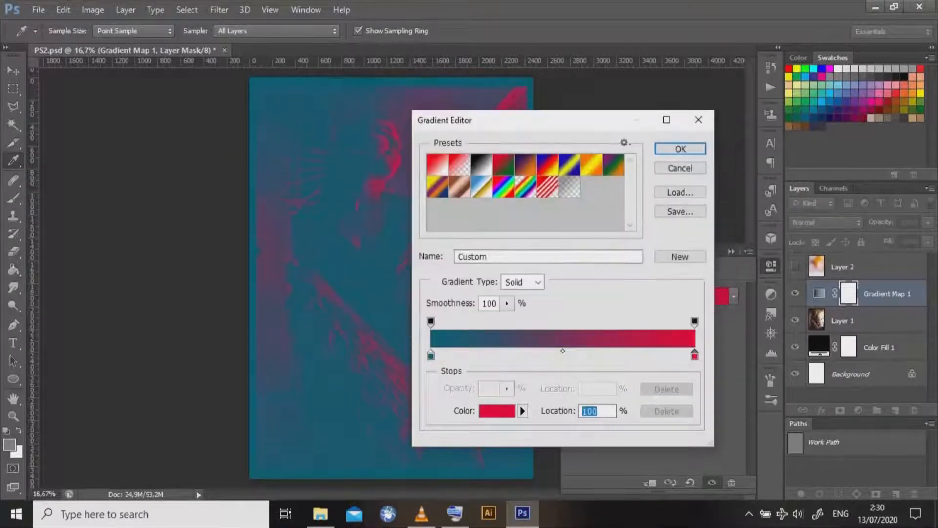
{"action": "left_click", "coordinate": [506, 303]}
{"action": "mouse_move", "coordinate": [508, 318]}
{"action": "left_mouse_down"}
{"action": "mouse_move", "coordinate": [477, 319]}
{"action": "mouse_move", "coordinate": [509, 319]}
{"action": "left_mouse_up"}
{"action": "left_click", "coordinate": [680, 149]}
{"action": "left_click", "coordinate": [571, 328]}
{"action": "left_click", "coordinate": [571, 328]}
Set the Gradient Map layer's blend mode to Multiply and clip it to Layer 1.
{"action": "left_click", "coordinate": [825, 222]}
{"action": "left_click", "coordinate": [806, 48]}
{"action": "right_click", "coordinate": [882, 293]}
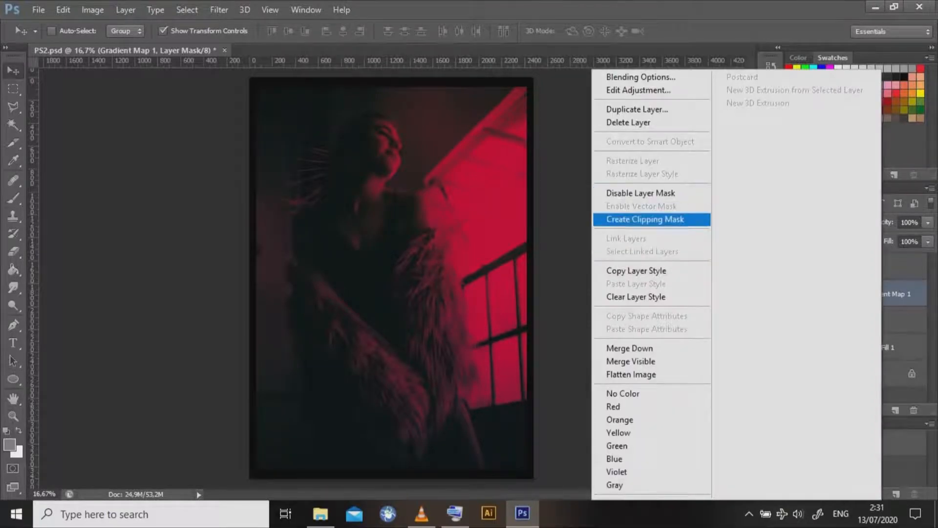
{"action": "left_click", "coordinate": [645, 219]}
Duplicate Layer 1 together with its Gradient Map and merge the two copies into a single layer.
{"action": "left_click", "coordinate": [879, 320]}
{"action": "left_click", "coordinate": [895, 294], "text": "ctrl"}
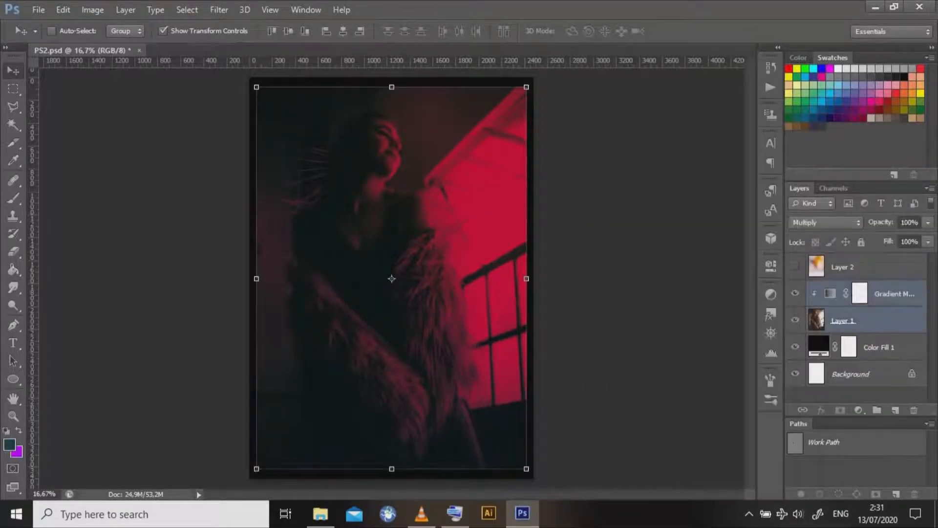
{"action": "key", "text": "ctrl+j"}
{"action": "right_click", "coordinate": [899, 293]}
{"action": "left_click", "coordinate": [644, 347]}
{"action": "left_click", "coordinate": [13, 88]}
{"action": "left_click_drag", "start_coordinate": [250, 106], "coordinate": [535, 189]}
{"action": "right_click", "coordinate": [358, 130]}
{"action": "left_click", "coordinate": [386, 257]}
{"action": "key", "text": "v"}
{"action": "left_click_drag", "start_coordinate": [392, 147], "coordinate": [395, 147]}
{"action": "key", "text": "Delete"}
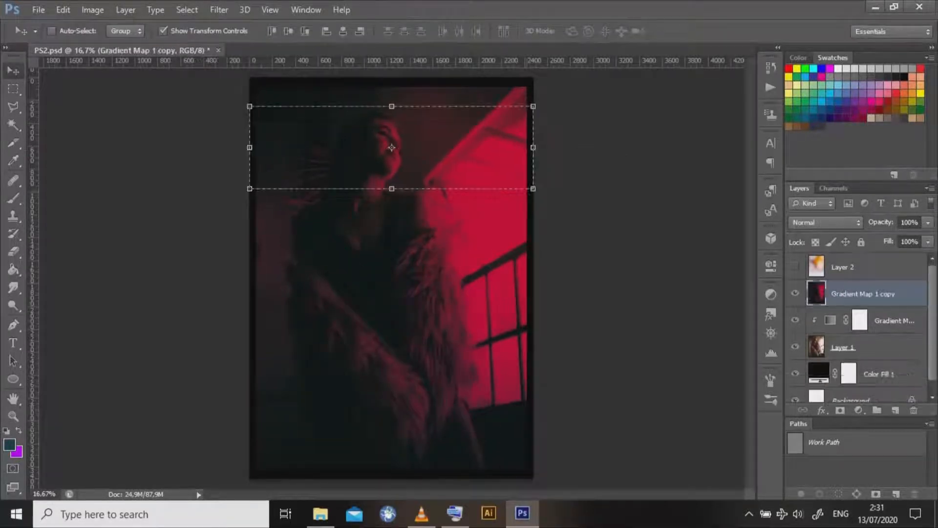
Show Layer 2 with the orange image and set its blend mode to Overlay.
{"action": "left_click", "coordinate": [854, 267]}
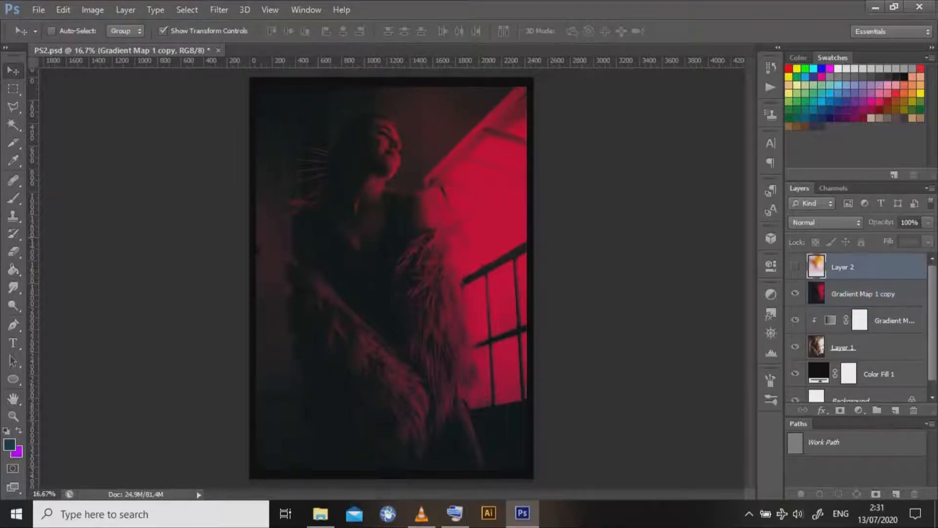
{"action": "left_click", "coordinate": [795, 266]}
{"action": "left_click", "coordinate": [825, 223]}
{"action": "left_click", "coordinate": [806, 167]}
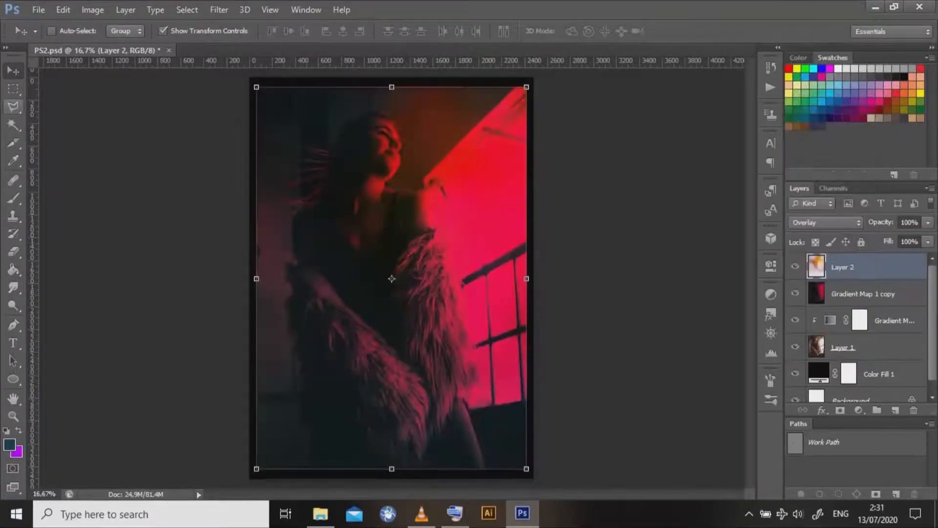
Group the merged Gradient Map 1 copy, the Gradient Map adjustment and Layer 1.
{"action": "left_click", "coordinate": [13, 89]}
{"action": "key", "text": "ctrl+0"}
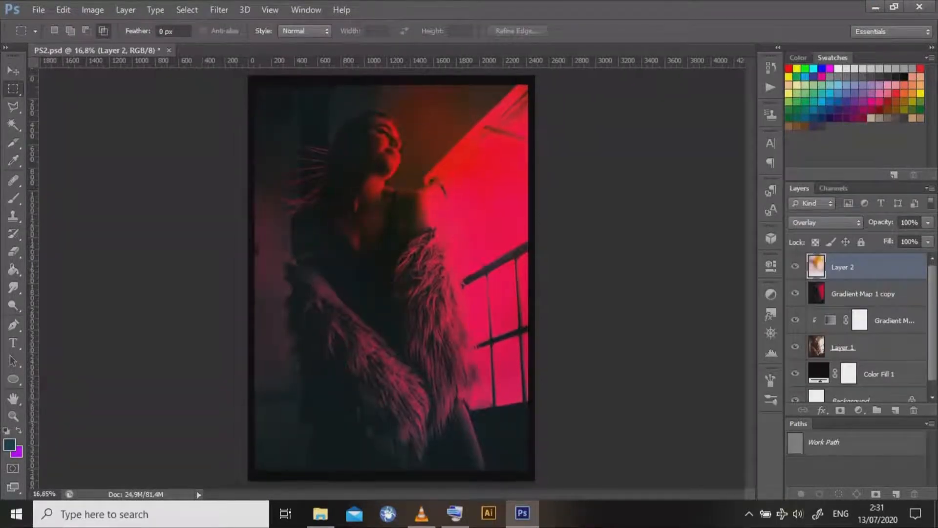
{"action": "scroll", "coordinate": [855, 328], "scroll_direction": "down", "scroll_amount": 1}
{"action": "left_click", "coordinate": [862, 286]}
{"action": "left_click", "coordinate": [855, 335], "text": "shift"}
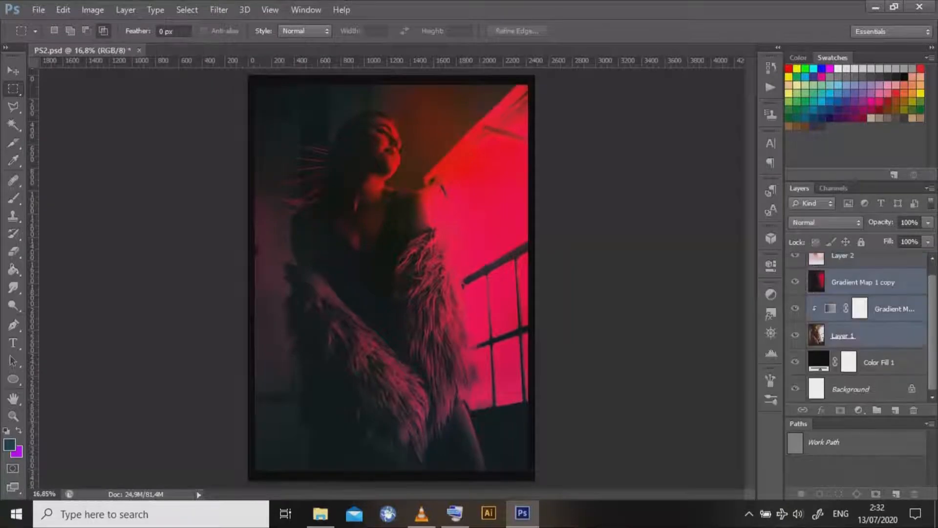
{"action": "key", "text": "ctrl+g"}
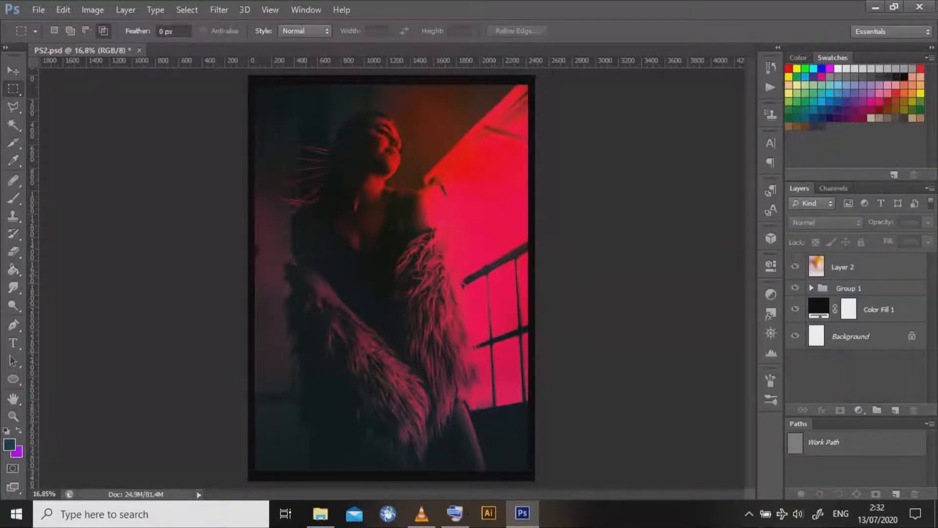
{"action": "left_click", "coordinate": [860, 267]}
{"action": "left_click", "coordinate": [825, 223]}
{"action": "left_click", "coordinate": [801, 51]}
{"action": "left_click", "coordinate": [824, 223]}
{"action": "left_click", "coordinate": [801, 170]}
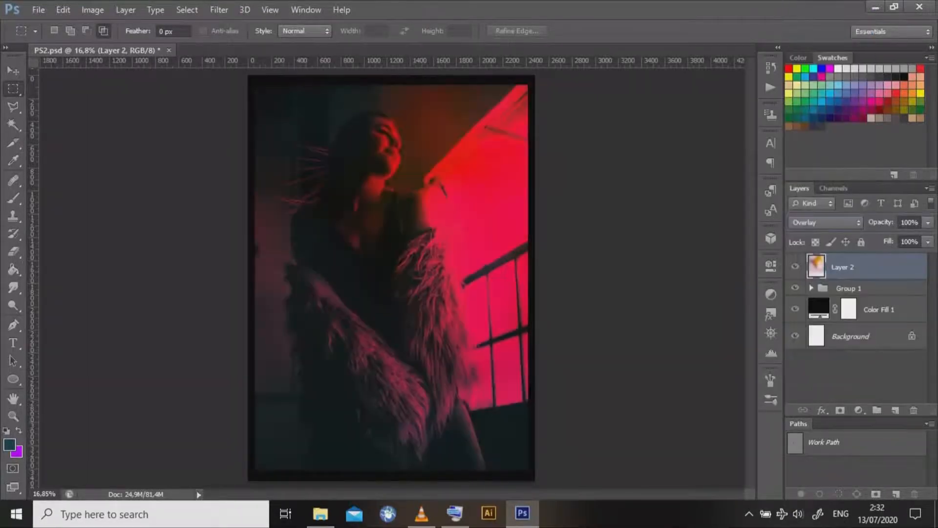
Place the white-rose-and-pink-smoke image from the MATERIAL folder into the poster and rotate it 90 degrees.
{"action": "left_click", "coordinate": [855, 374]}
{"action": "key", "text": "alt+Tab"}
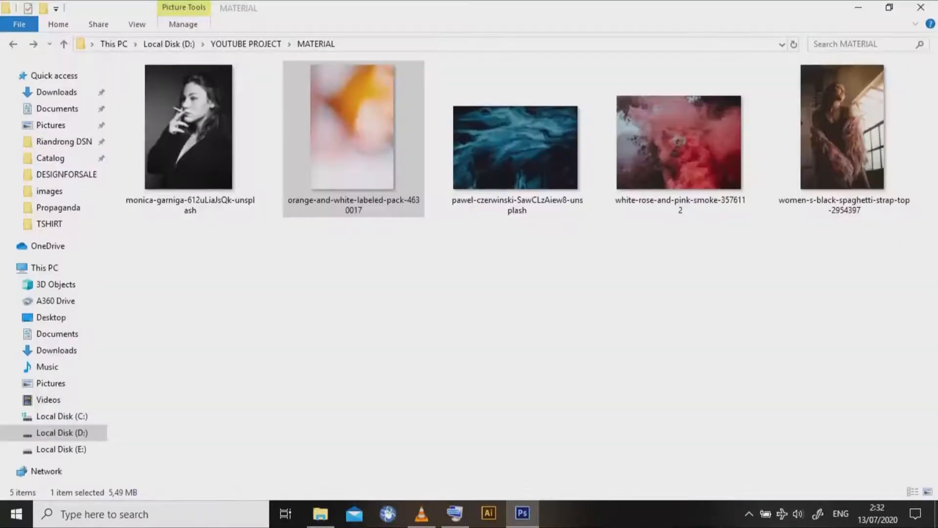
{"action": "left_click", "coordinate": [679, 294]}
{"action": "left_click_drag", "start_coordinate": [679, 142], "coordinate": [523, 513]}
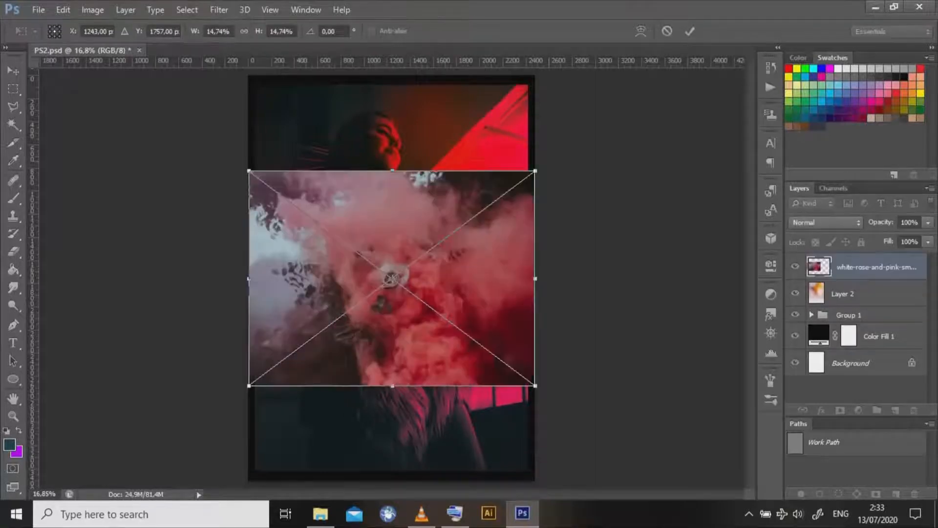
{"action": "left_click_drag", "start_coordinate": [489, 78], "coordinate": [479, 345]}
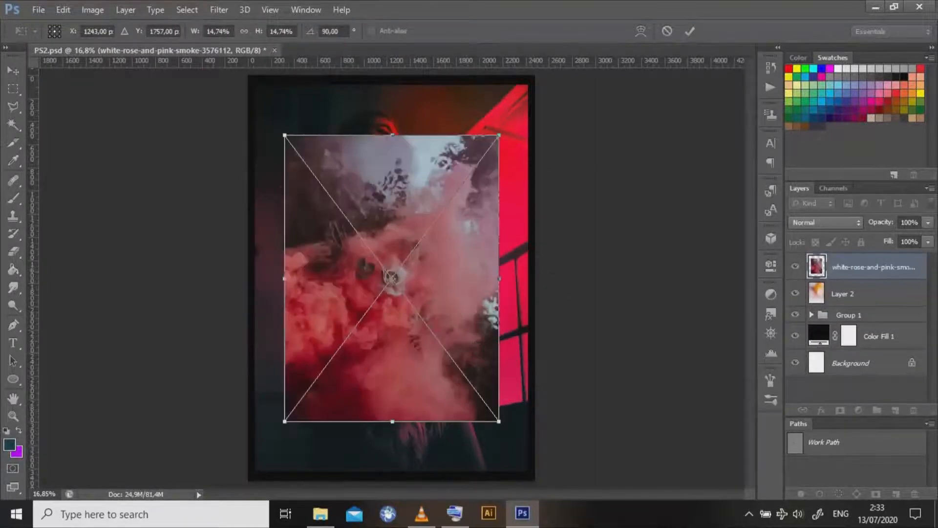
{"action": "key", "text": "Return"}
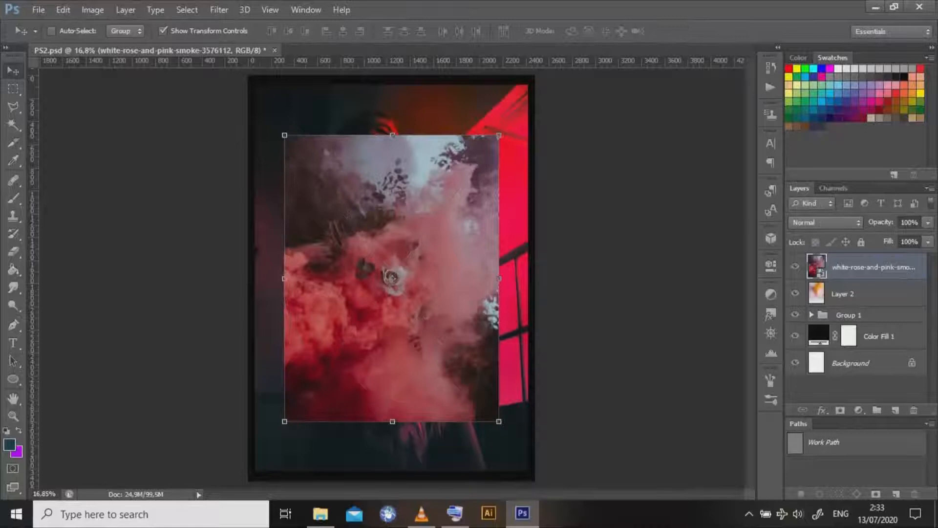
Scale the placed smoke image to about 20.84% so it covers the whole canvas.
{"action": "left_click", "coordinate": [391, 278], "text": "ctrl"}
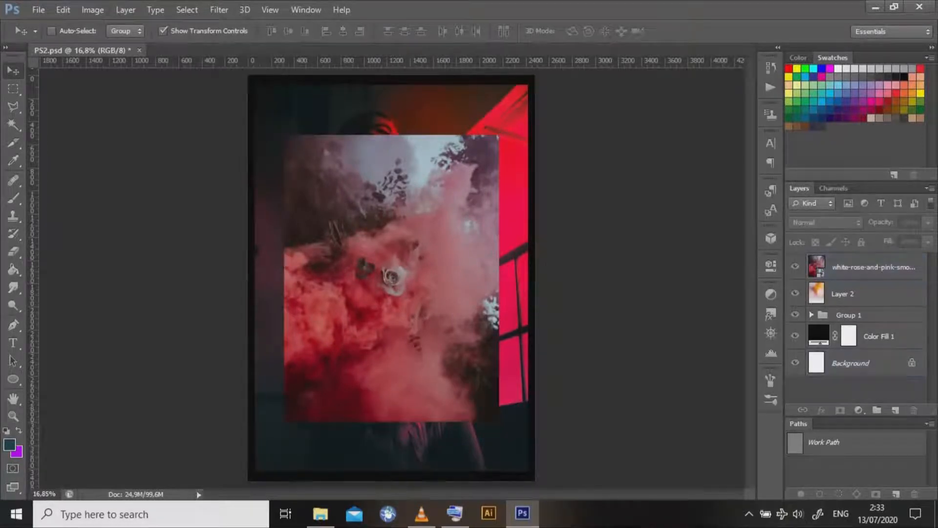
{"action": "key", "text": "ctrl+t"}
{"action": "left_click_drag", "start_coordinate": [503, 130], "coordinate": [543, 76]}
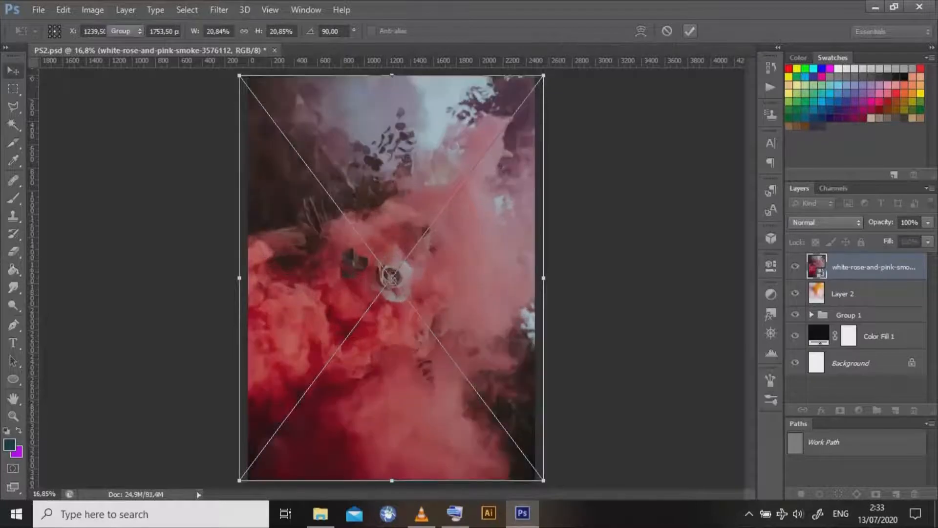
{"action": "key", "text": "Return"}
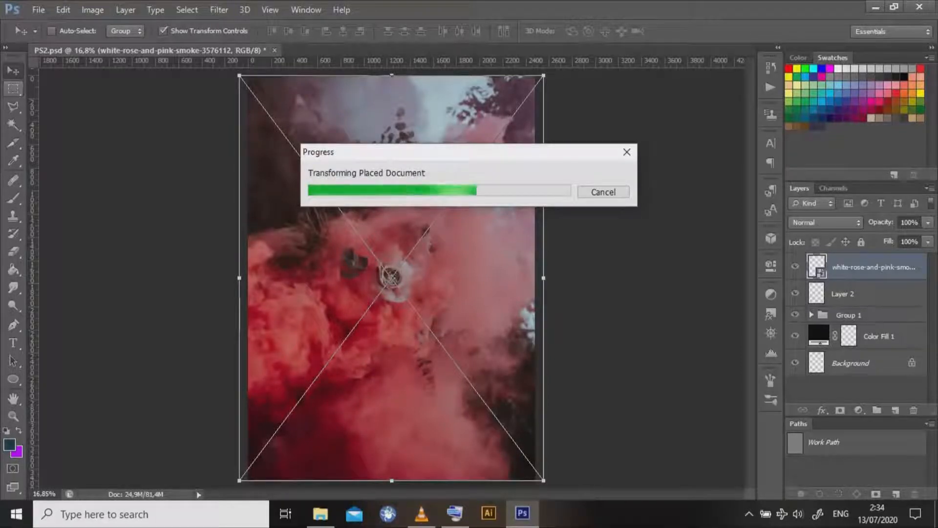
Replace the placed smoke image with a pixel layer copied from its canvas-sized area.
{"action": "key", "text": "ctrl+a"}
{"action": "right_click", "coordinate": [390, 205]}
{"action": "left_click", "coordinate": [460, 311]}
{"action": "key", "text": "v"}
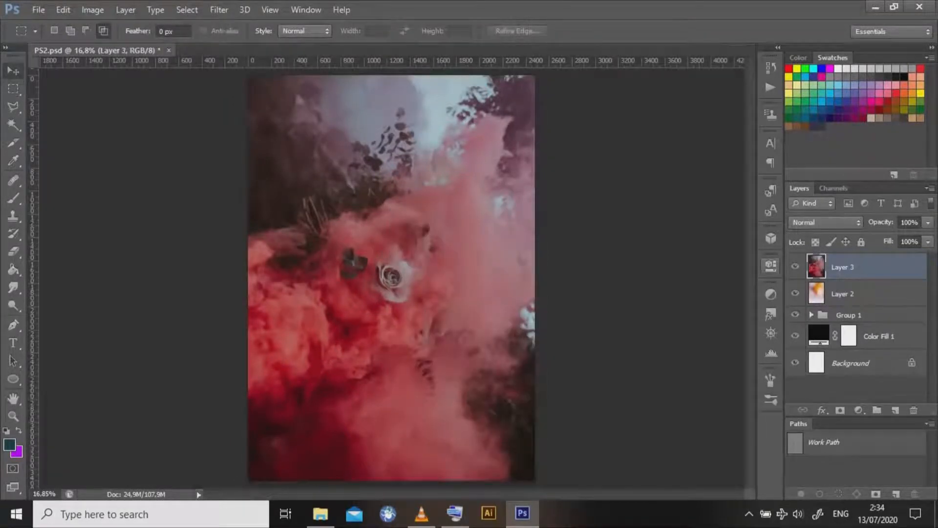
Scale Layer 3 down to about 97.5% and compare its edges with the portrait by hiding and showing it.
{"action": "key", "text": "ctrl+t"}
{"action": "mouse_move", "coordinate": [534, 75]}
{"action": "left_mouse_down"}
{"action": "mouse_move", "coordinate": [523, 92]}
{"action": "mouse_move", "coordinate": [531, 80]}
{"action": "left_mouse_up"}
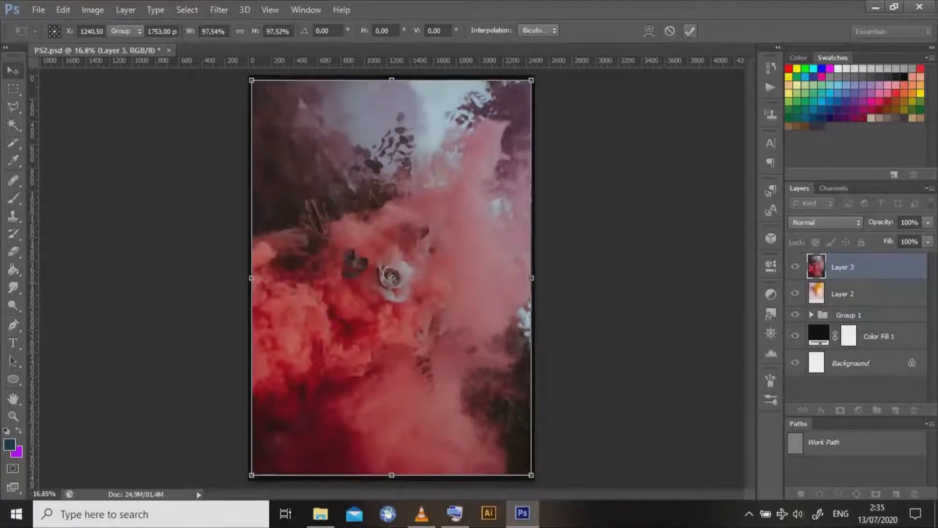
{"action": "key", "text": "Return"}
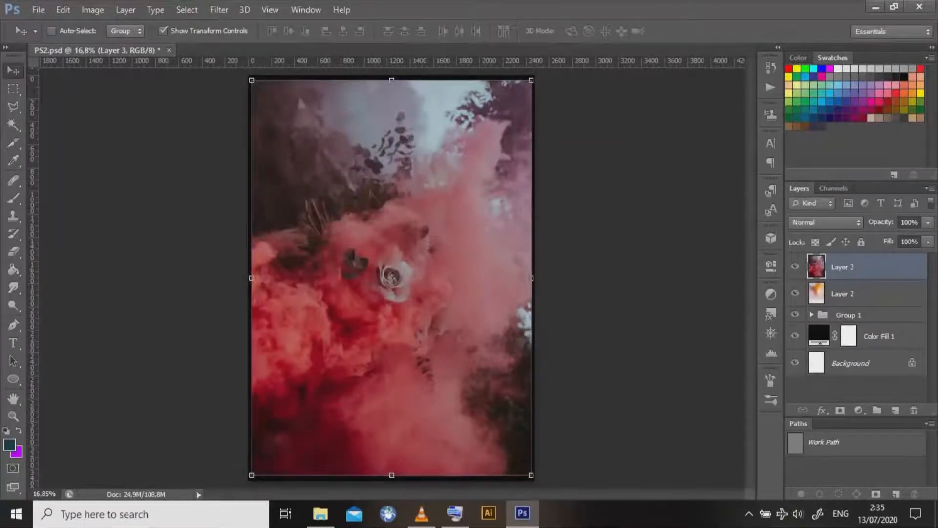
{"action": "left_click", "coordinate": [795, 266]}
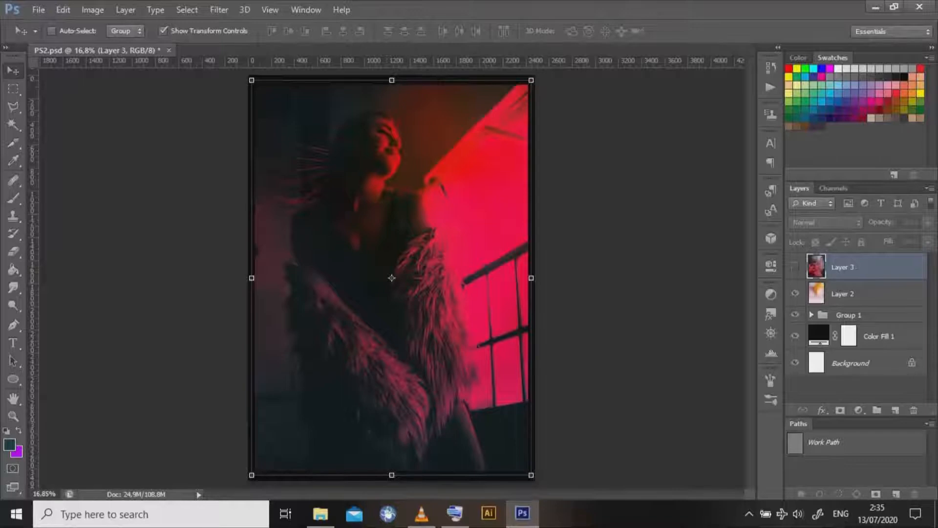
{"action": "left_click", "coordinate": [795, 266]}
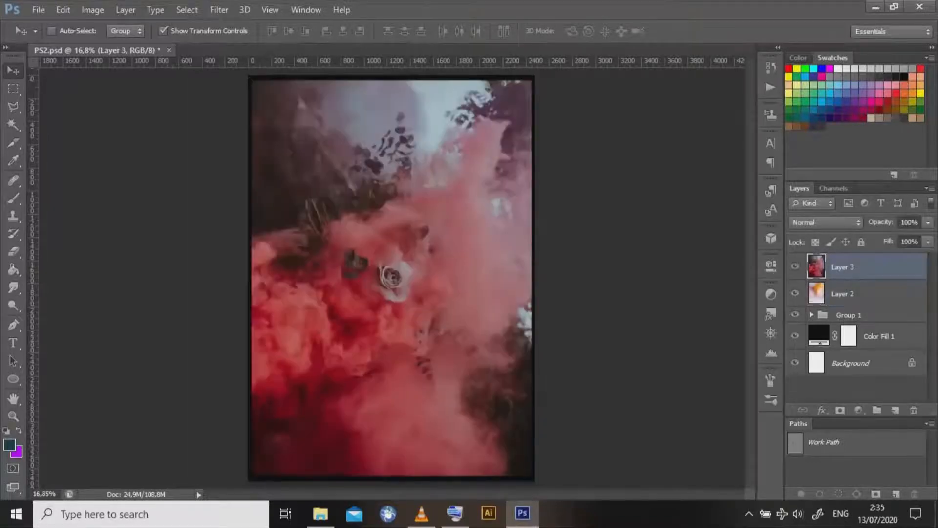
Shrink Layer 3 to the portrait's edges inside the black border, keeping it above Layer 2 in the stack.
{"action": "left_click_drag", "start_coordinate": [843, 267], "coordinate": [843, 305]}
{"action": "key", "text": "ctrl+t"}
{"action": "left_click_drag", "start_coordinate": [531, 80], "coordinate": [528, 84]}
{"action": "key", "text": "Return"}
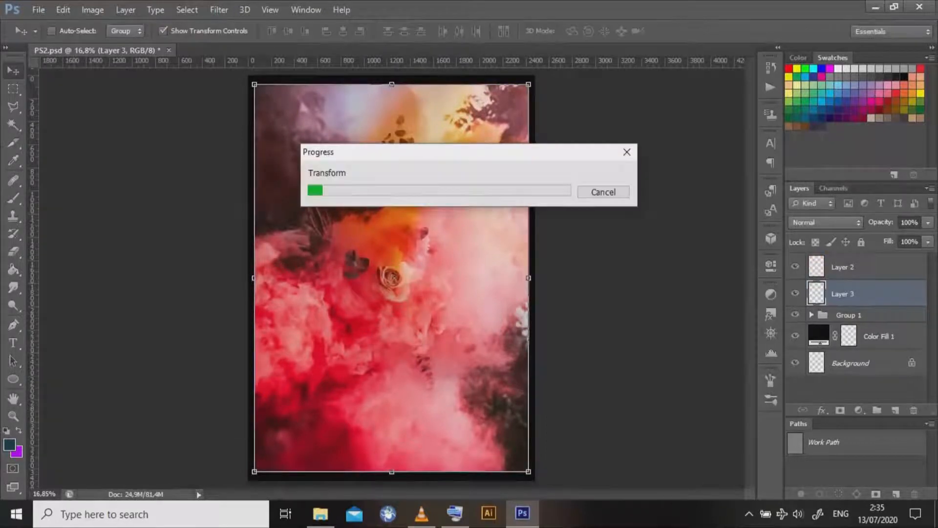
{"action": "left_click", "coordinate": [850, 362], "text": "ctrl"}
{"action": "left_click", "coordinate": [850, 293]}
{"action": "left_click_drag", "start_coordinate": [851, 294], "coordinate": [851, 262]}
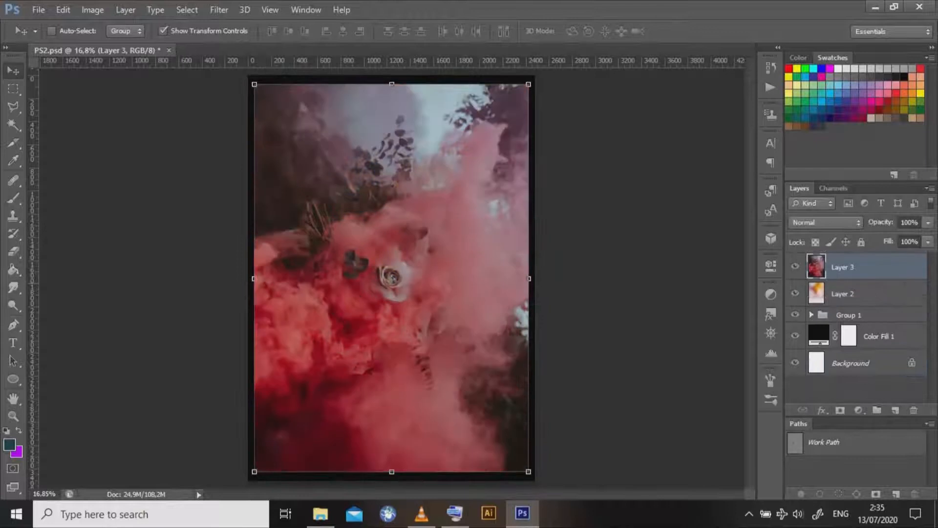
Set Layer 3's blend mode to Overlay and enlarge it to about 105.35% so it extends over the black border.
{"action": "left_click", "coordinate": [826, 222]}
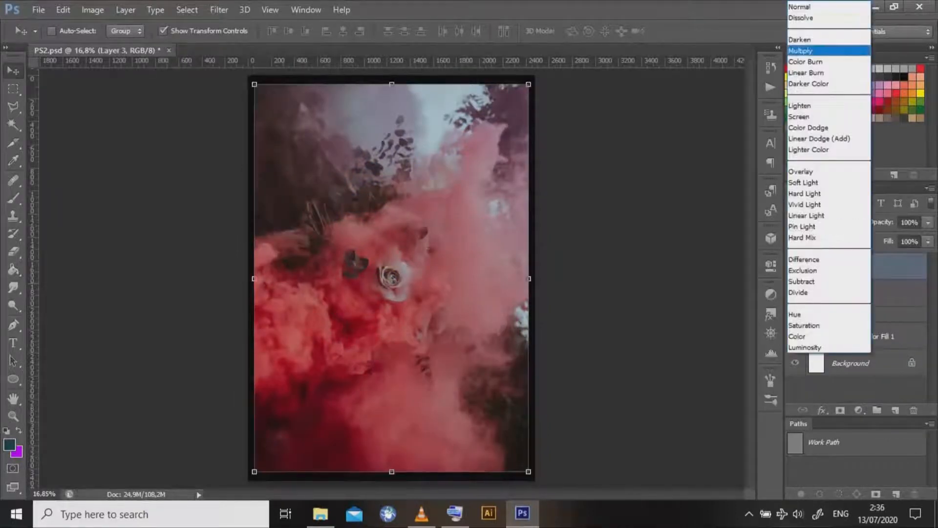
{"action": "left_click", "coordinate": [826, 117]}
{"action": "left_click", "coordinate": [825, 222]}
{"action": "left_click", "coordinate": [816, 171]}
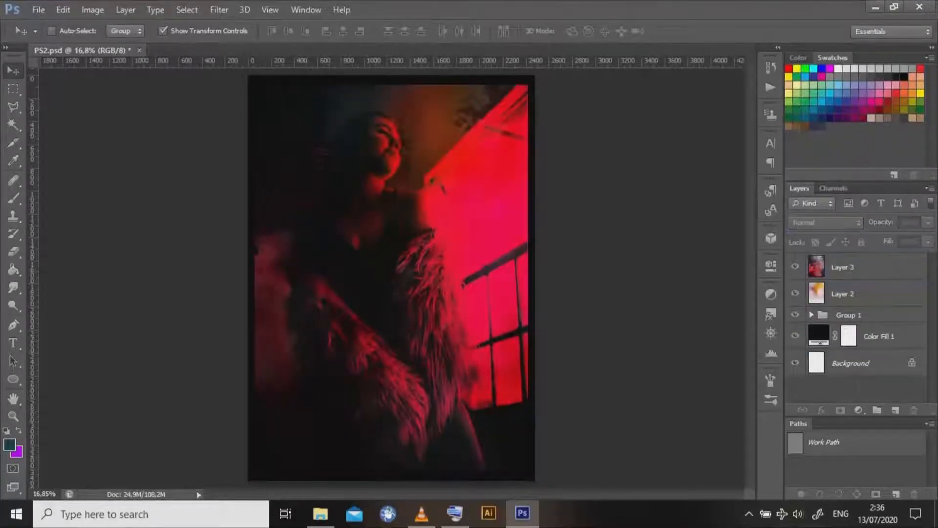
{"action": "key", "text": "ctrl+t"}
{"action": "left_click_drag", "start_coordinate": [528, 84], "coordinate": [536, 74]}
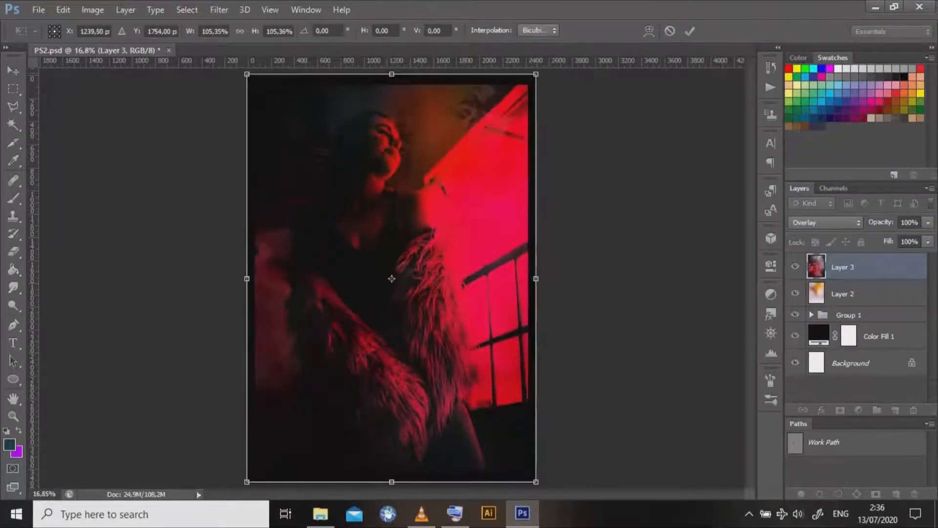
{"action": "key", "text": "Return"}
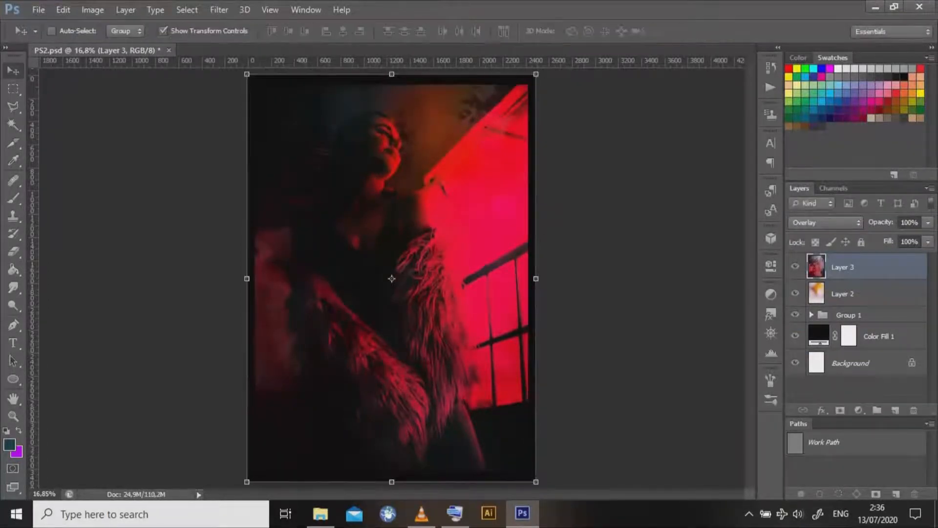
Add a Gradient Map adjustment with a greyscale gradient above Layer 3 and clip it to that layer.
{"action": "left_click", "coordinate": [862, 267]}
{"action": "left_click", "coordinate": [858, 410]}
{"action": "left_click", "coordinate": [848, 379]}
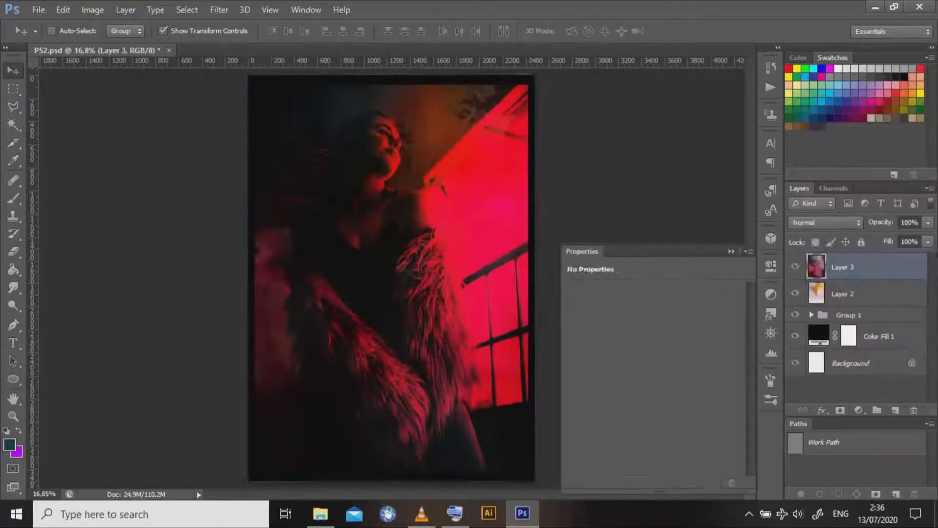
{"action": "left_click", "coordinate": [733, 296]}
{"action": "left_click", "coordinate": [643, 328]}
{"action": "right_click", "coordinate": [894, 267]}
{"action": "left_click", "coordinate": [664, 221]}
Merge the new Gradient Map with Layer 3 and clip the merged layer to Layer 2.
{"action": "left_click", "coordinate": [879, 293], "text": "shift"}
{"action": "right_click", "coordinate": [890, 293]}
{"action": "right_click", "coordinate": [910, 267]}
{"action": "left_click", "coordinate": [672, 219]}
Try blend modes such as Color Burn, Soft Light and Multiply on Gradient Map 2, and settle on Overlay.
{"action": "left_click", "coordinate": [825, 222]}
{"action": "left_click", "coordinate": [806, 114]}
{"action": "left_click", "coordinate": [825, 222]}
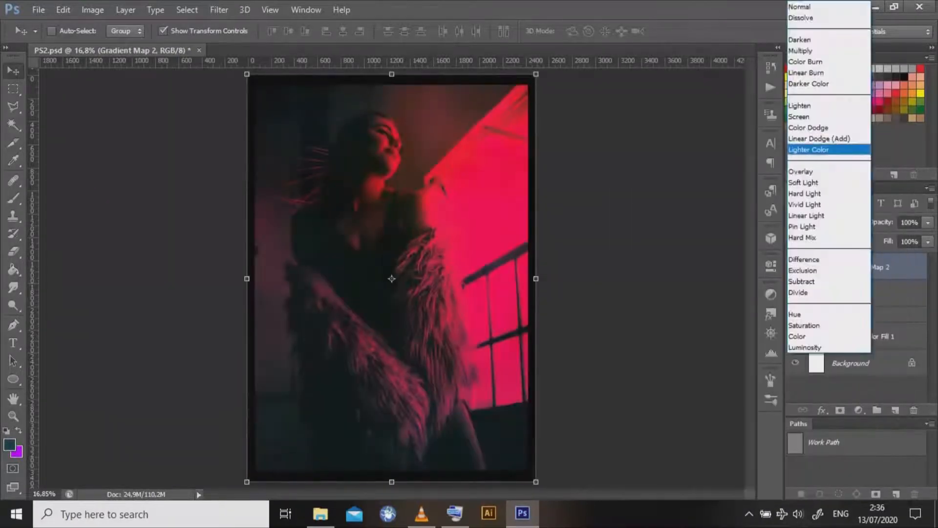
{"action": "left_click", "coordinate": [805, 61]}
{"action": "left_click", "coordinate": [825, 222]}
{"action": "left_click", "coordinate": [804, 171]}
{"action": "left_click", "coordinate": [825, 223]}
{"action": "left_click", "coordinate": [804, 183]}
{"action": "left_click", "coordinate": [825, 222]}
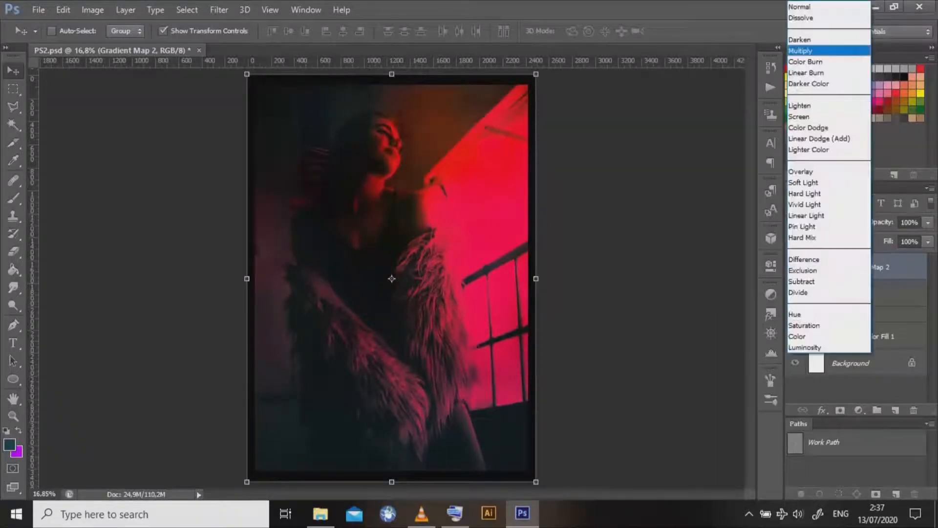
{"action": "left_click", "coordinate": [804, 50]}
{"action": "left_click", "coordinate": [825, 222]}
{"action": "left_click", "coordinate": [804, 171]}
Erase the Gradient Map 2 texture from the dark background beside the woman's head with a 500 px Eraser.
{"action": "left_click", "coordinate": [856, 388]}
{"action": "left_click", "coordinate": [866, 267]}
{"action": "left_click", "coordinate": [13, 252]}
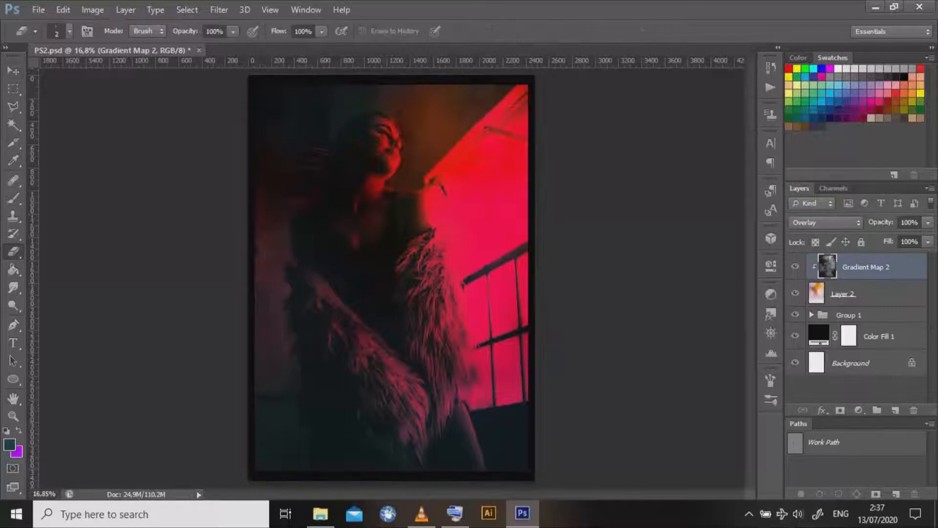
{"action": "key", "text": "bracketright"}
{"action": "key", "text": "bracketright"}
{"action": "key", "text": "bracketright"}
{"action": "key", "text": "bracketright"}
{"action": "key", "text": "bracketright"}
{"action": "key", "text": "bracketright"}
{"action": "key", "text": "bracketright"}
{"action": "key", "text": "bracketright"}
{"action": "key", "text": "bracketright"}
{"action": "key", "text": "bracketright"}
{"action": "key", "text": "bracketright"}
{"action": "key", "text": "bracketright"}
{"action": "key", "text": "bracketright"}
{"action": "key", "text": "bracketright"}
{"action": "left_click_drag", "start_coordinate": [259, 210], "coordinate": [288, 171]}
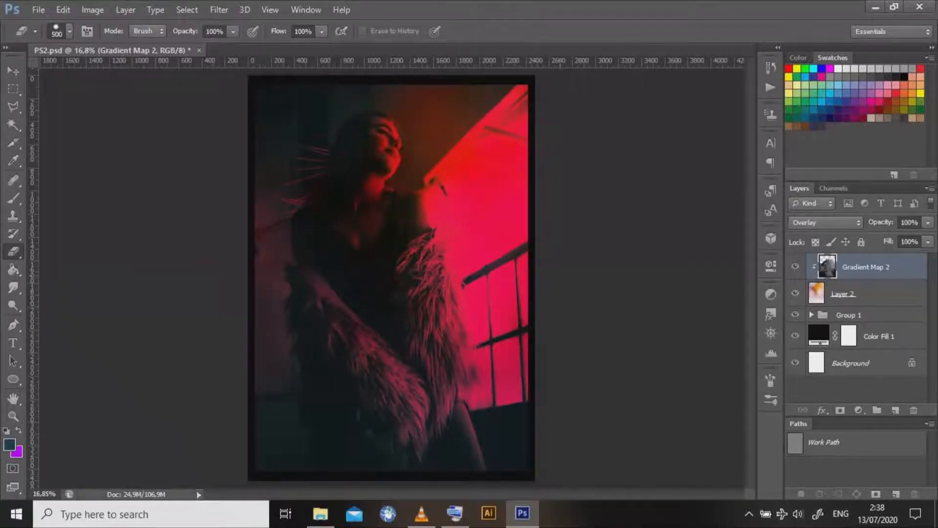
Reduce the Eraser to 200 px and erase the texture behind the woman's shoulder and around the thin red lines.
{"action": "scroll", "coordinate": [255, 178], "scroll_direction": "up", "scroll_amount": 8}
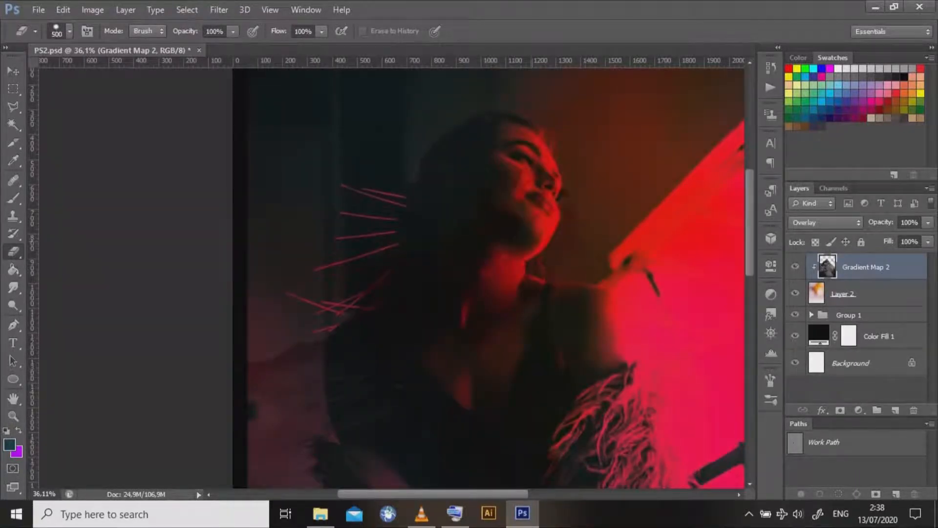
{"action": "key", "text": "bracketleft"}
{"action": "key", "text": "bracketleft"}
{"action": "left_click", "coordinate": [278, 357]}
{"action": "left_click", "coordinate": [373, 297]}
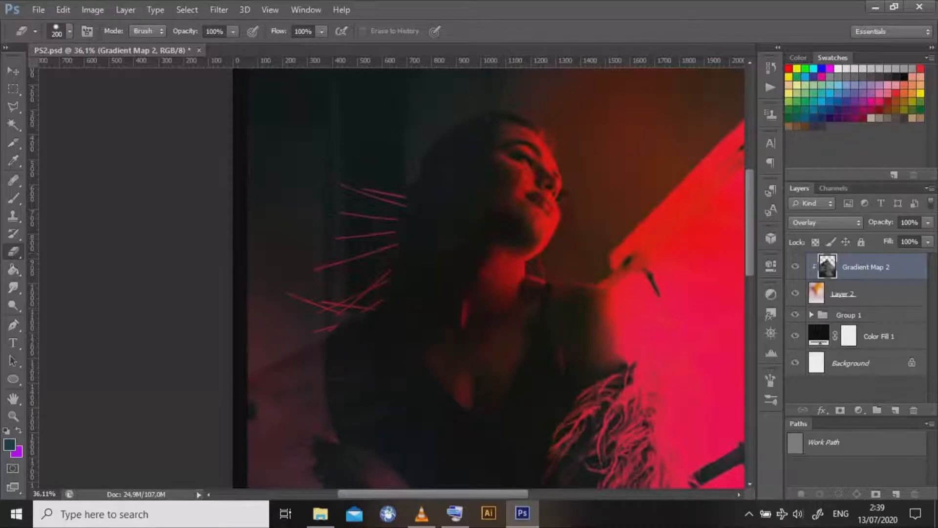
Erase the Gradient Map 2 texture over the woman's face and neck with the 200 px Eraser.
{"action": "scroll", "coordinate": [488, 274], "scroll_direction": "up", "scroll_amount": 2}
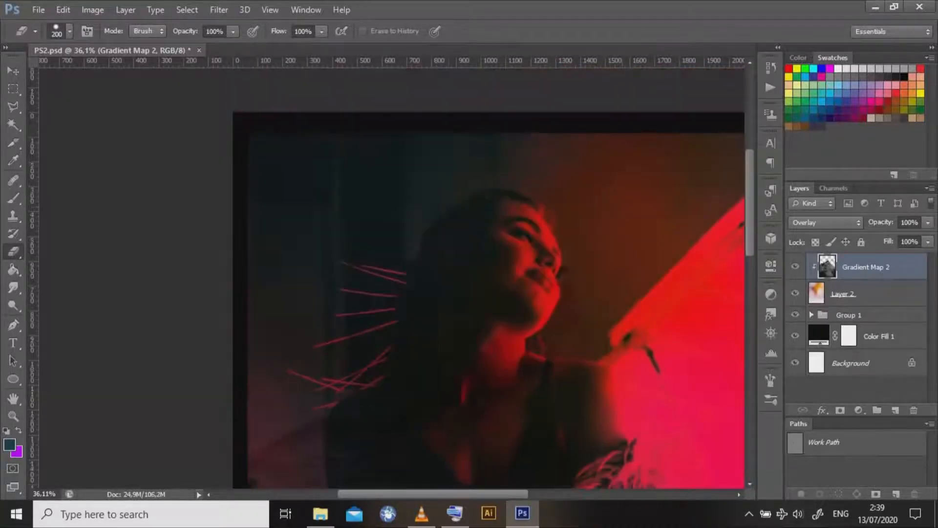
{"action": "scroll", "coordinate": [391, 274], "scroll_direction": "right", "scroll_amount": 5}
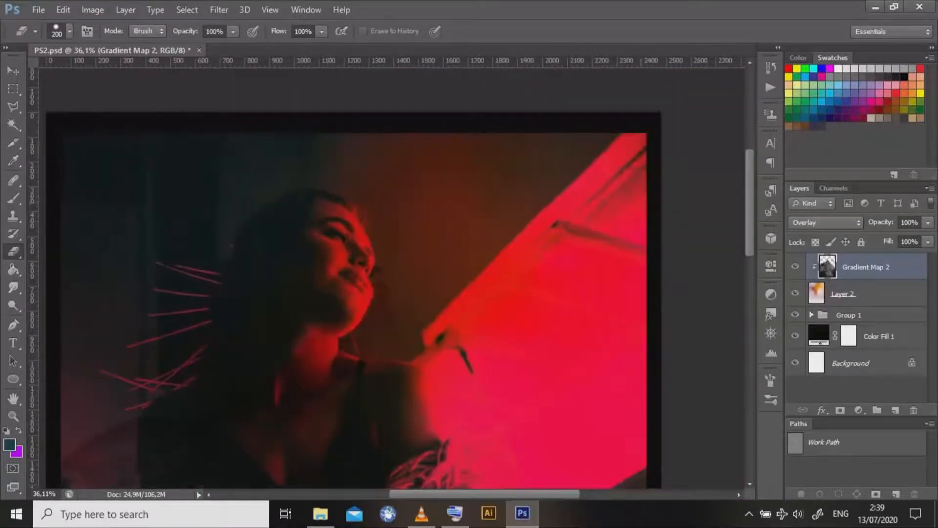
{"action": "scroll", "coordinate": [391, 273], "scroll_direction": "down", "scroll_amount": 4}
{"action": "scroll", "coordinate": [391, 273], "scroll_direction": "left", "scroll_amount": 2}
{"action": "left_click_drag", "start_coordinate": [408, 235], "coordinate": [383, 264]}
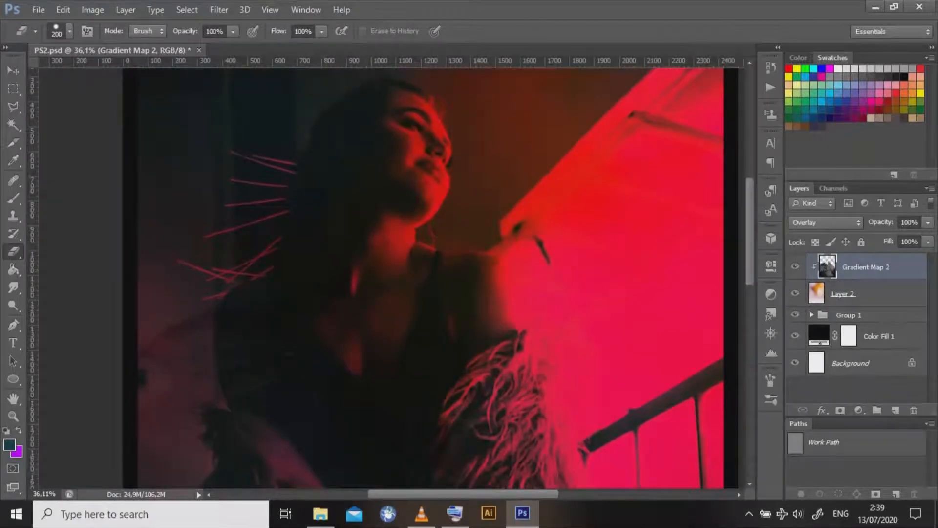
{"action": "scroll", "coordinate": [391, 273], "scroll_direction": "down", "scroll_amount": 3}
{"action": "scroll", "coordinate": [197, 259], "scroll_direction": "down", "scroll_amount": 5}
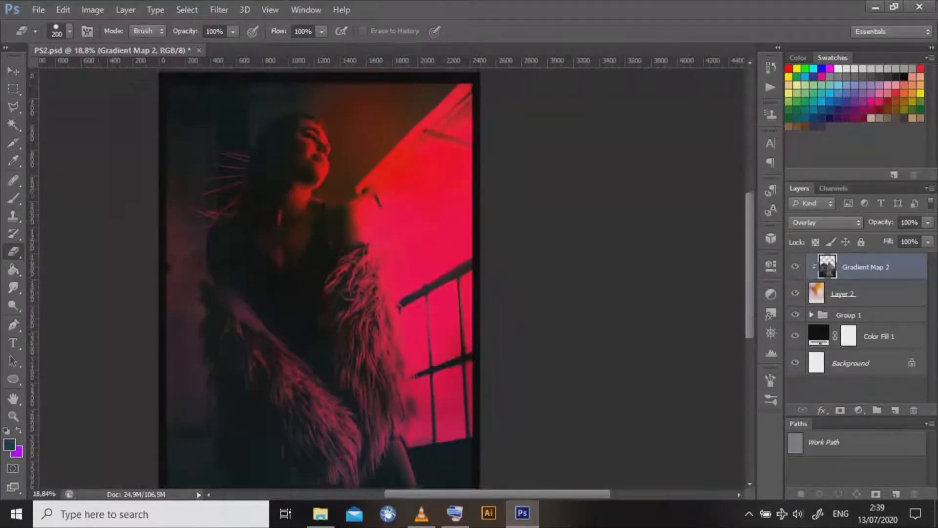
{"action": "scroll", "coordinate": [198, 259], "scroll_direction": "down", "scroll_amount": 1}
{"action": "key", "text": "v"}
{"action": "key", "text": "ctrl+0"}
{"action": "left_click", "coordinate": [855, 390]}
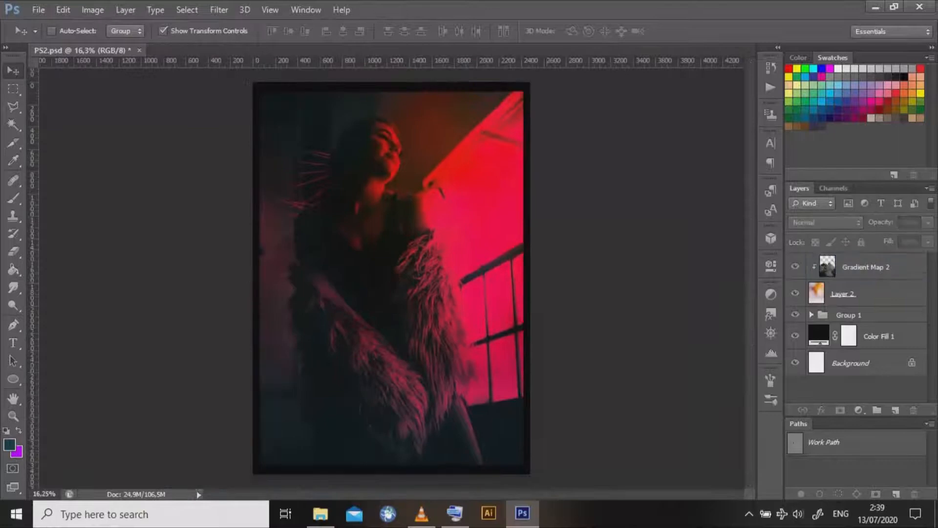
Duplicate Layer 2 and clip the copy to Layer 2, leaving Gradient Map 2 unclipped above.
{"action": "left_click", "coordinate": [860, 293]}
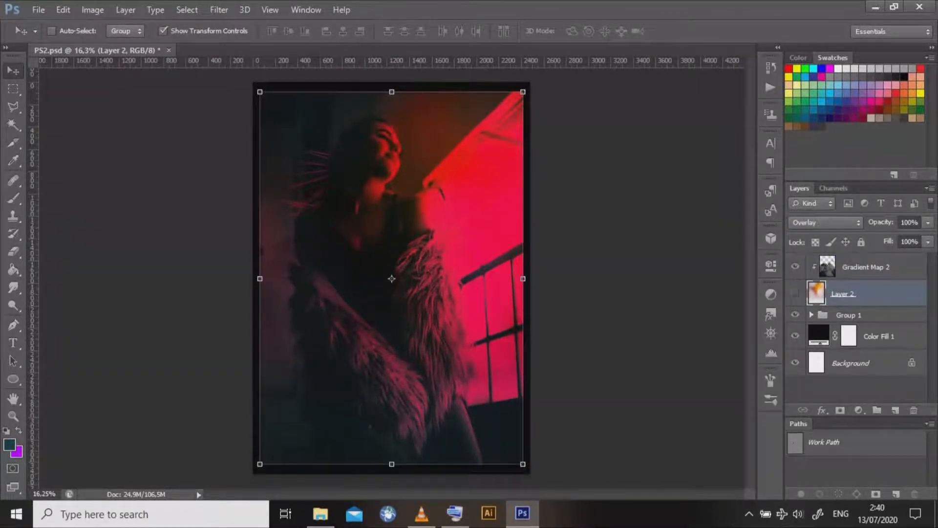
{"action": "right_click", "coordinate": [879, 293]}
{"action": "left_click", "coordinate": [636, 271]}
{"action": "right_click", "coordinate": [886, 294]}
{"action": "left_click", "coordinate": [640, 270]}
{"action": "left_click_drag", "start_coordinate": [880, 293], "coordinate": [895, 410]}
{"action": "right_click", "coordinate": [888, 294]}
{"action": "left_click", "coordinate": [638, 219]}
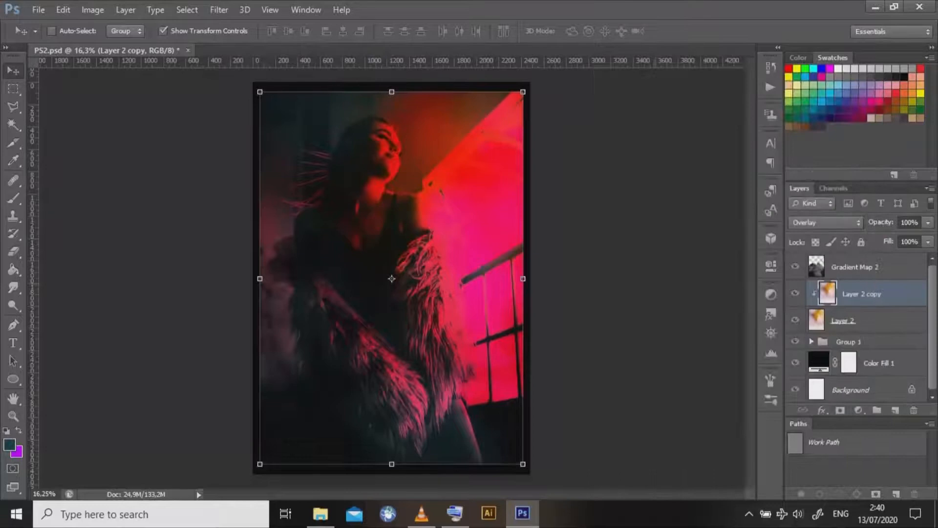
Select a horizontal strip across the top of the poster and copy it from Layer 2 copy to a new layer.
{"action": "key", "text": "m"}
{"action": "left_click_drag", "start_coordinate": [249, 84], "coordinate": [603, 145]}
{"action": "right_click", "coordinate": [483, 119]}
{"action": "left_click", "coordinate": [532, 228]}
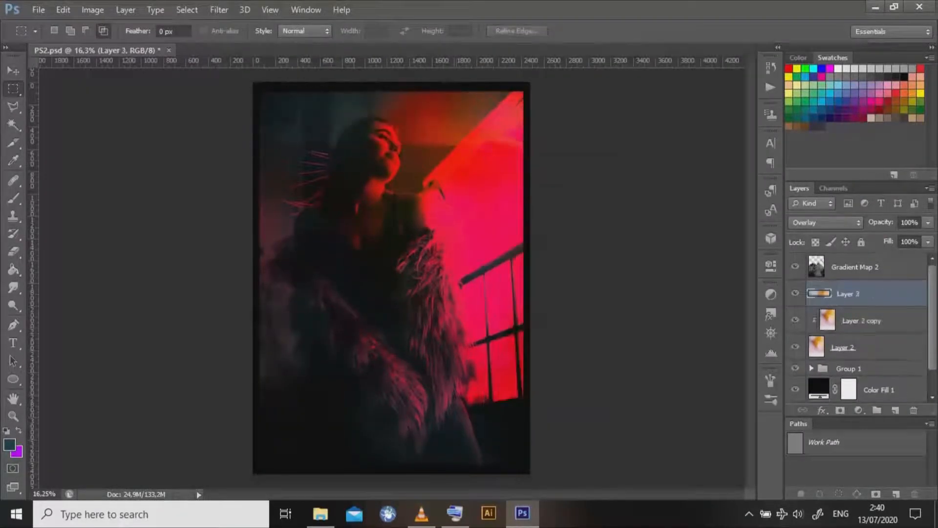
Copy a horizontal strip across the poster's middle from Layer 2 copy to a new layer, and merge Layer 2 copy into Layer 2.
{"action": "left_click_drag", "start_coordinate": [252, 249], "coordinate": [528, 306]}
{"action": "right_click", "coordinate": [493, 293]}
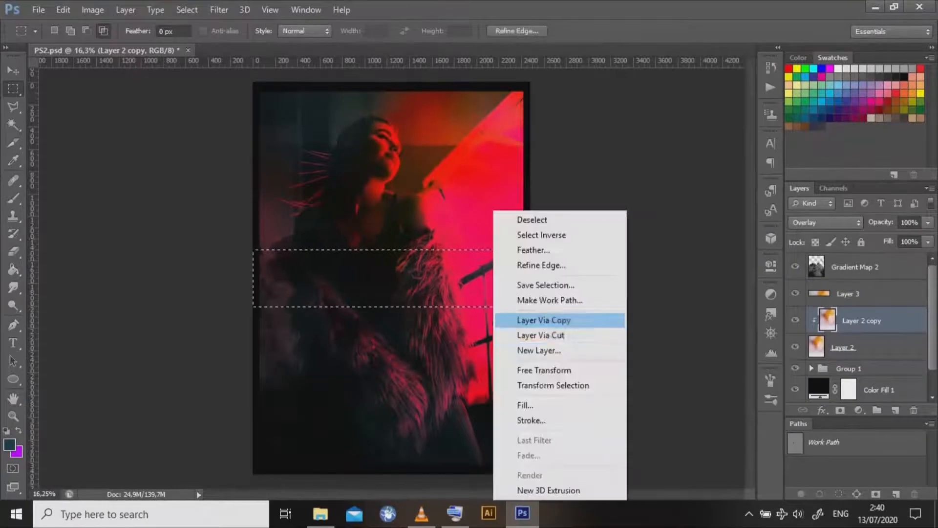
{"action": "left_click", "coordinate": [542, 320]}
{"action": "key", "text": "ctrl+e"}
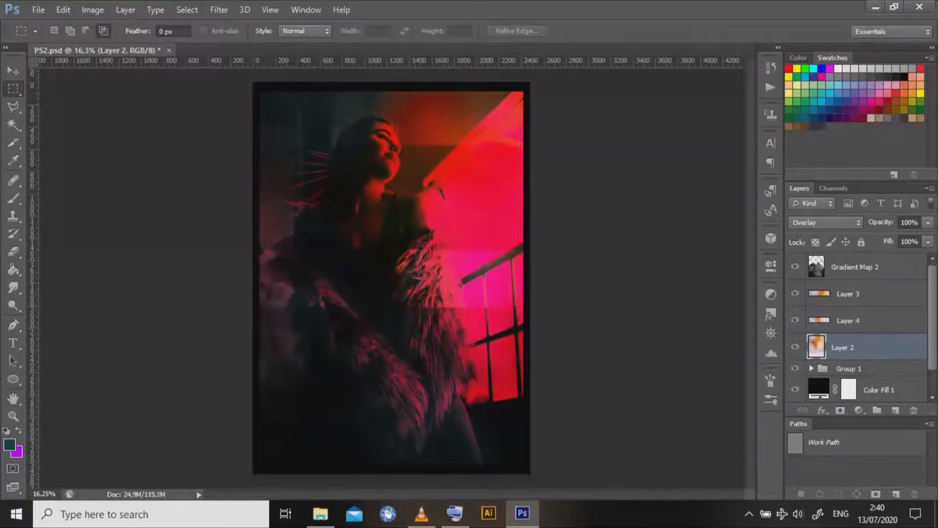
Merge the strip layers Layer 3 and Layer 4 into one layer and clip it to Layer 2.
{"action": "left_click", "coordinate": [848, 293]}
{"action": "key", "text": "v"}
{"action": "left_click", "coordinate": [860, 320], "text": "shift"}
{"action": "right_click", "coordinate": [885, 320]}
{"action": "left_click", "coordinate": [630, 349]}
{"action": "right_click", "coordinate": [885, 320]}
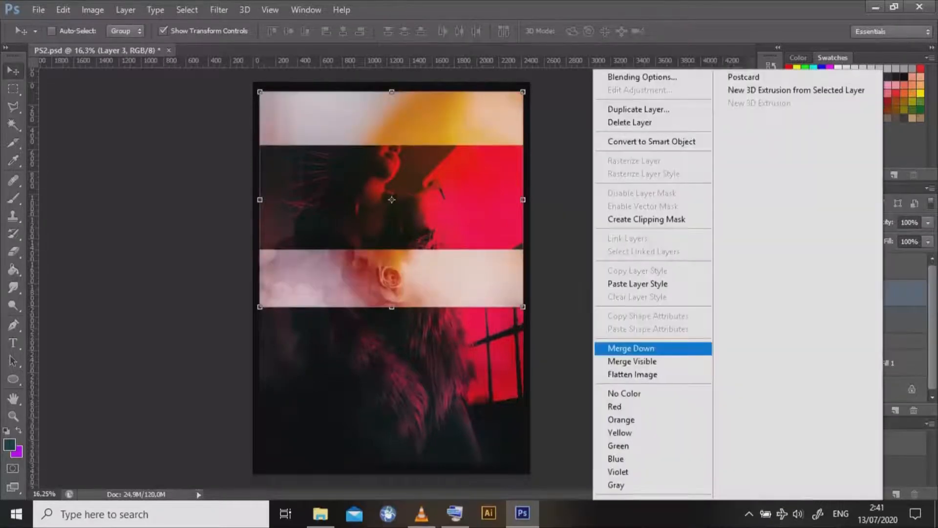
{"action": "left_click", "coordinate": [630, 348]}
Cycle through blending modes for the clipped strip layer and settle on Overlay.
{"action": "key", "text": "shift+plus"}
{"action": "key", "text": "shift+plus"}
{"action": "key", "text": "shift+plus"}
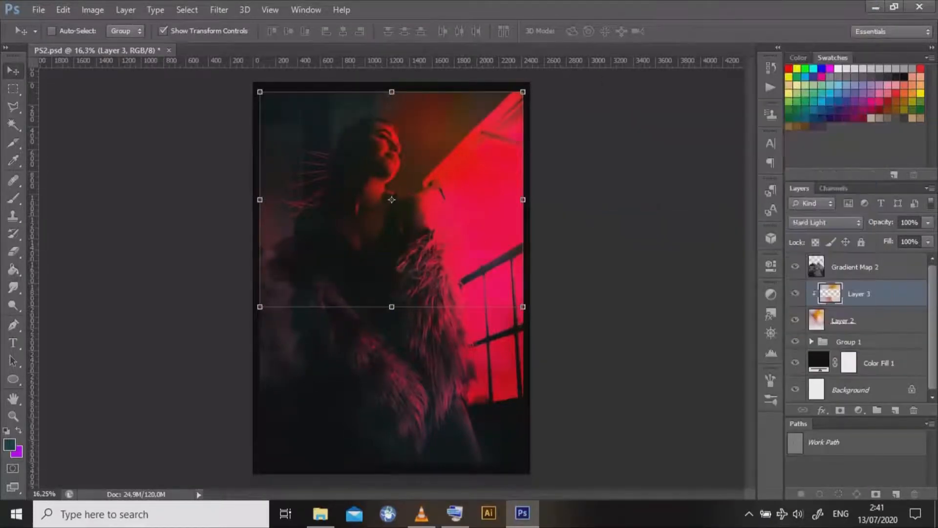
{"action": "key", "text": "shift+minus"}
{"action": "key", "text": "shift+minus"}
{"action": "key", "text": "shift+minus"}
Shift the clipped strip layer horizontally to the right so it extends past the poster's right edge.
{"action": "key", "text": "shift+Right"}
{"action": "key", "text": "shift+Right"}
{"action": "key", "text": "shift+Right"}
{"action": "key", "text": "shift+Right"}
{"action": "key", "text": "shift+Right"}
{"action": "key", "text": "shift+Right"}
{"action": "key", "text": "shift+Right"}
{"action": "key", "text": "shift+Right"}
{"action": "key", "text": "shift+Right"}
{"action": "key", "text": "shift+Right"}
{"action": "key", "text": "shift+Right"}
{"action": "key", "text": "shift+Right"}
{"action": "key", "text": "shift+Right"}
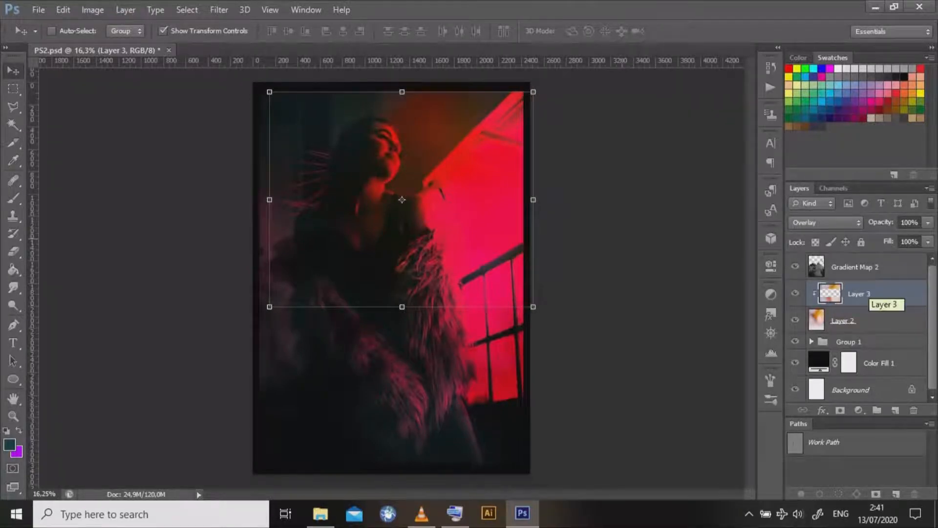
{"action": "left_click_drag", "start_coordinate": [411, 108], "coordinate": [467, 109]}
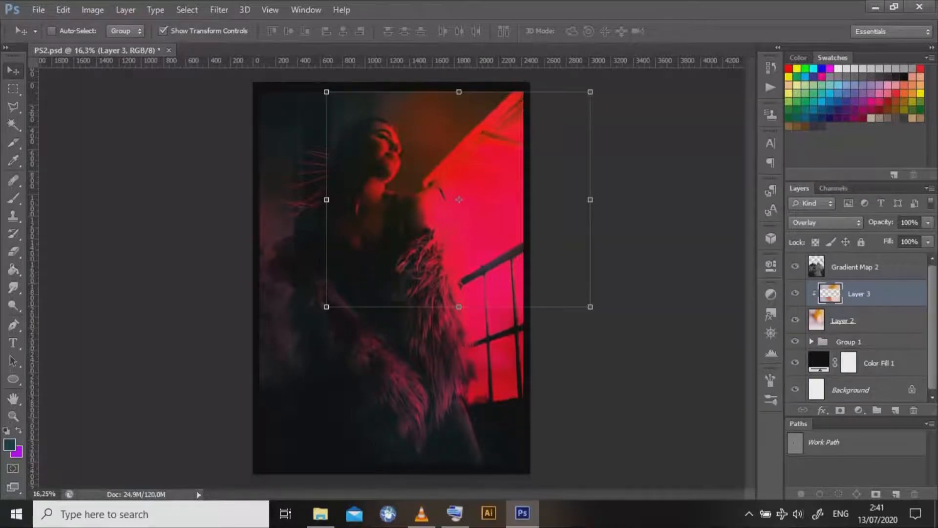
{"action": "left_click", "coordinate": [851, 389]}
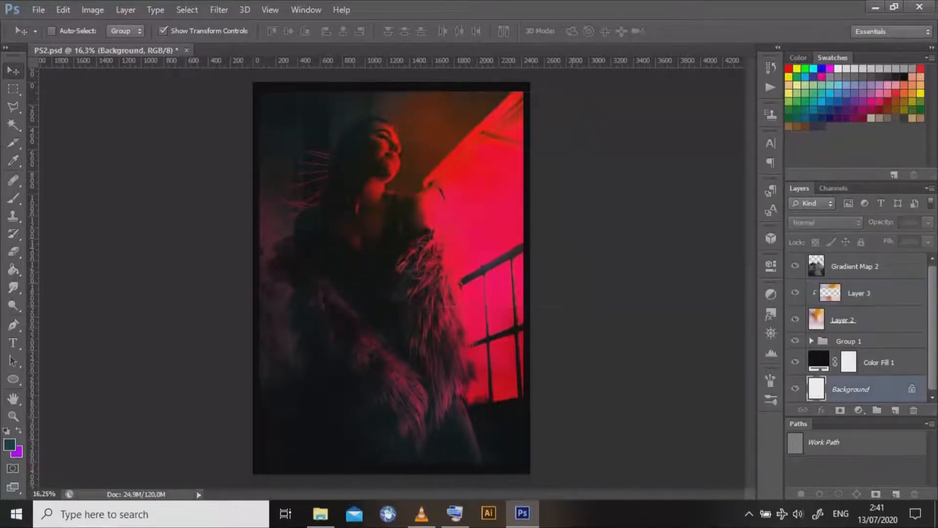
Add the white horizontal text BEAUTIFUL MADNESS in 30 pt Futura Md BT Bold above Gradient Map 2.
{"action": "left_click", "coordinate": [855, 266]}
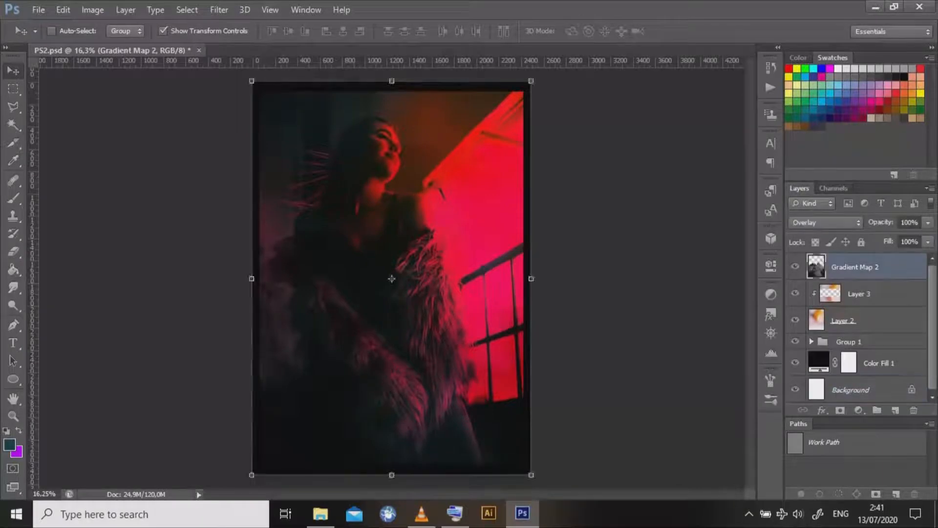
{"action": "key", "text": "m"}
{"action": "key", "text": "ctrl+0"}
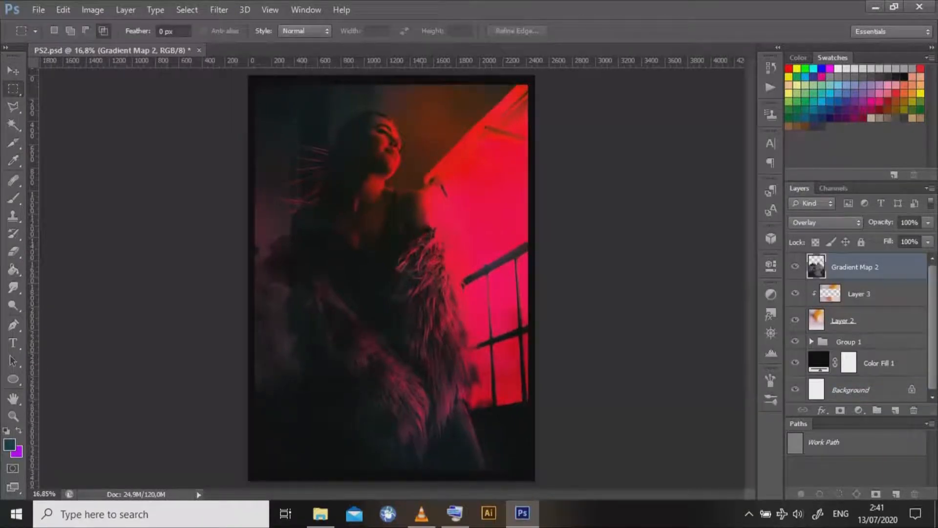
{"action": "key", "text": "t"}
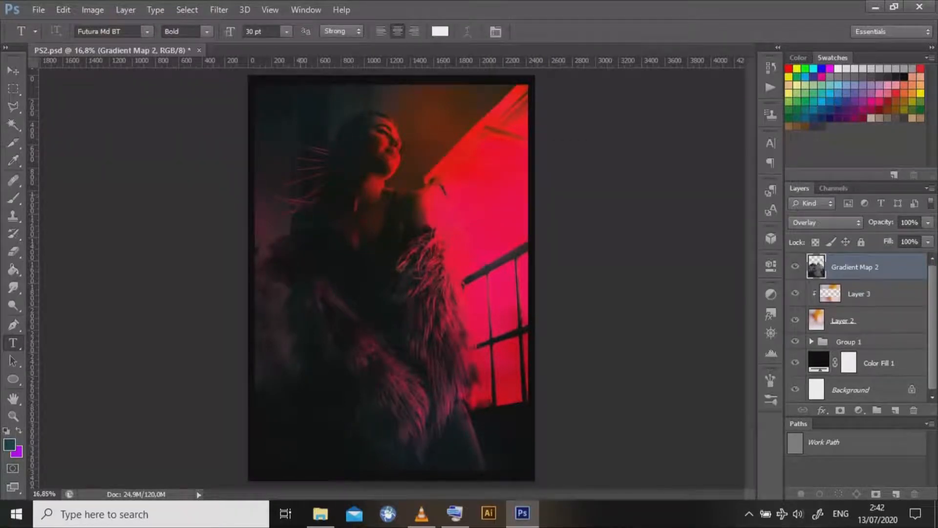
{"action": "left_click", "coordinate": [300, 194]}
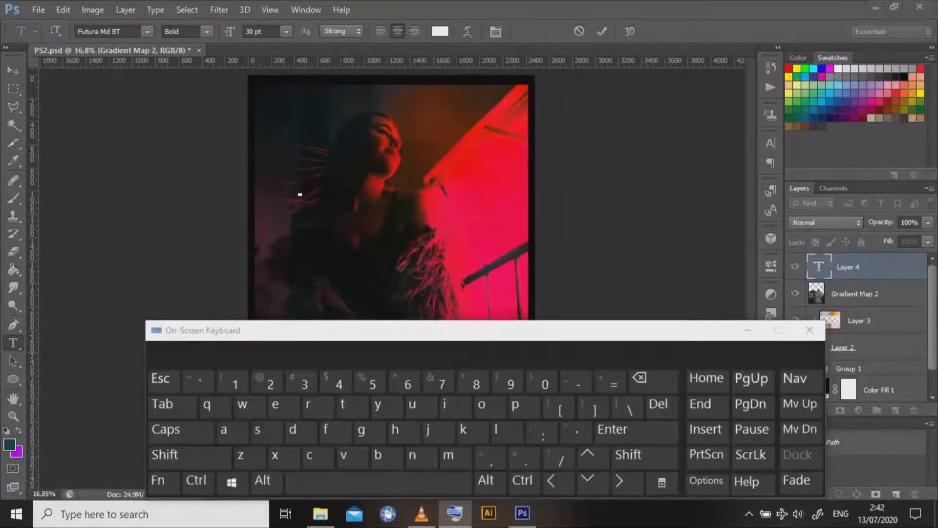
{"action": "key", "text": "Caps_Lock"}
{"action": "type", "text": "BEAUTI"}
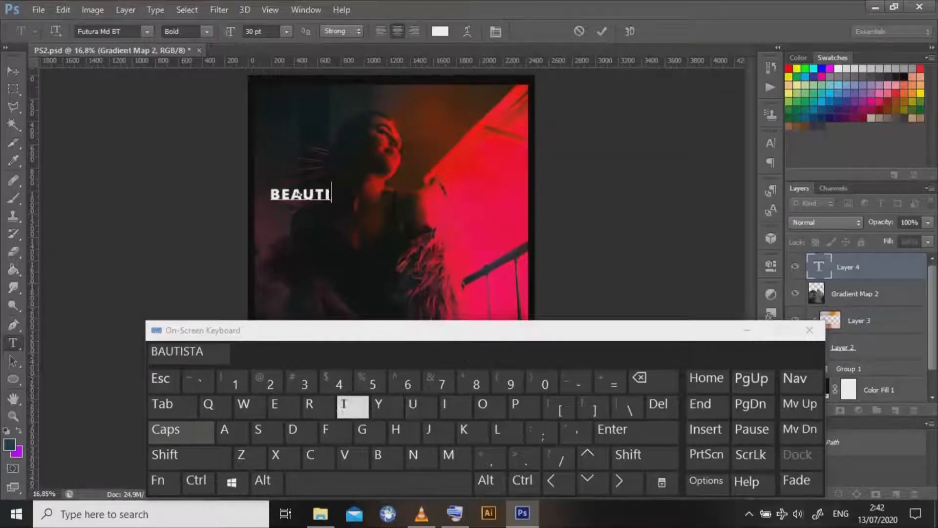
{"action": "type", "text": "FULL"}
{"action": "key", "text": "BackSpace"}
{"action": "type", "text": "MADNESS"}
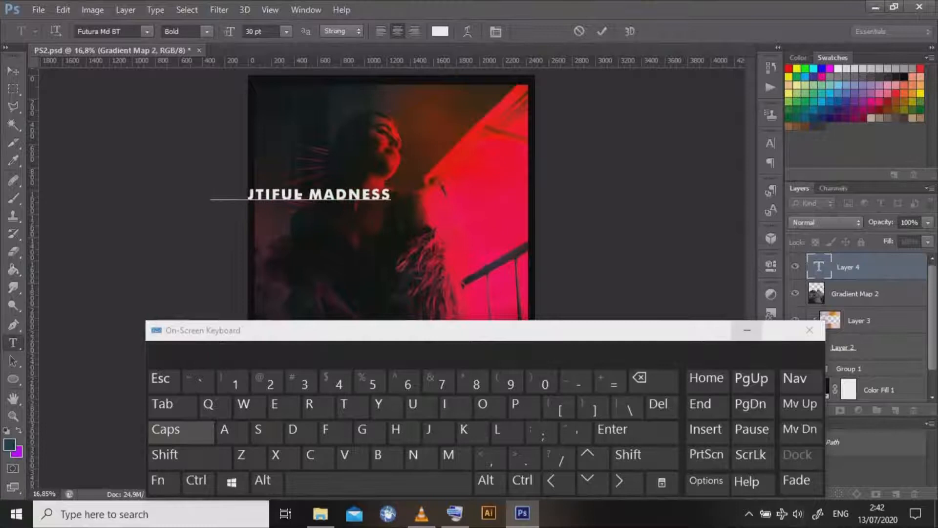
Move the BEAUTIFUL MADNESS title to the poster's top and scale it to about 151% to span the image width.
{"action": "key", "text": "ctrl+a"}
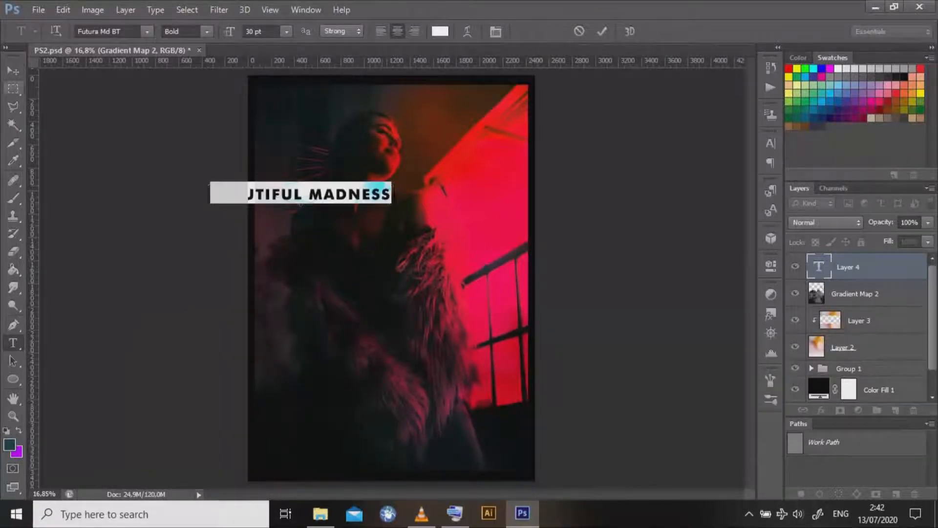
{"action": "left_click", "coordinate": [13, 70]}
{"action": "left_click_drag", "start_coordinate": [371, 188], "coordinate": [415, 72]}
{"action": "key", "text": "ctrl+t"}
{"action": "left_click_drag", "start_coordinate": [435, 105], "coordinate": [528, 114]}
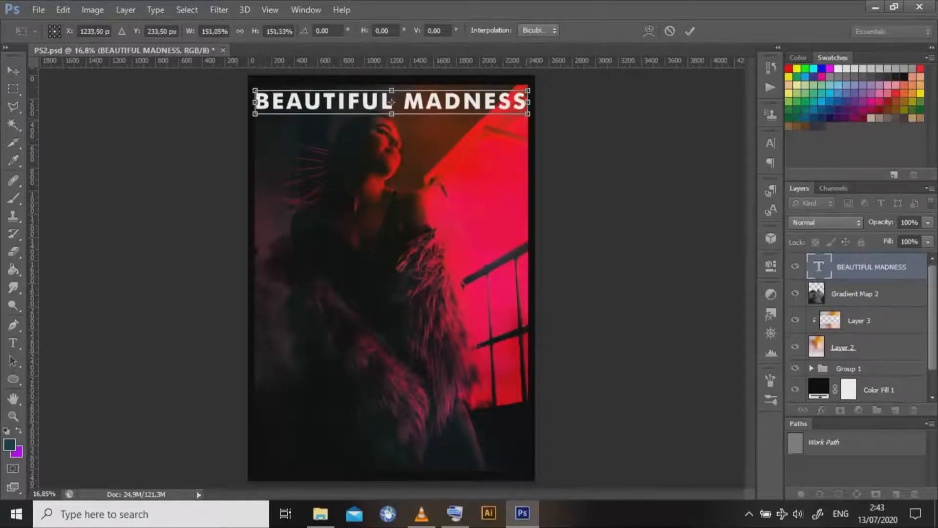
{"action": "left_click", "coordinate": [689, 31]}
Align the title's horizontal centre with the Background layer.
{"action": "scroll", "coordinate": [855, 332], "scroll_direction": "down", "scroll_amount": 2}
{"action": "left_click", "coordinate": [860, 389], "text": "ctrl"}
{"action": "left_click", "coordinate": [343, 30]}
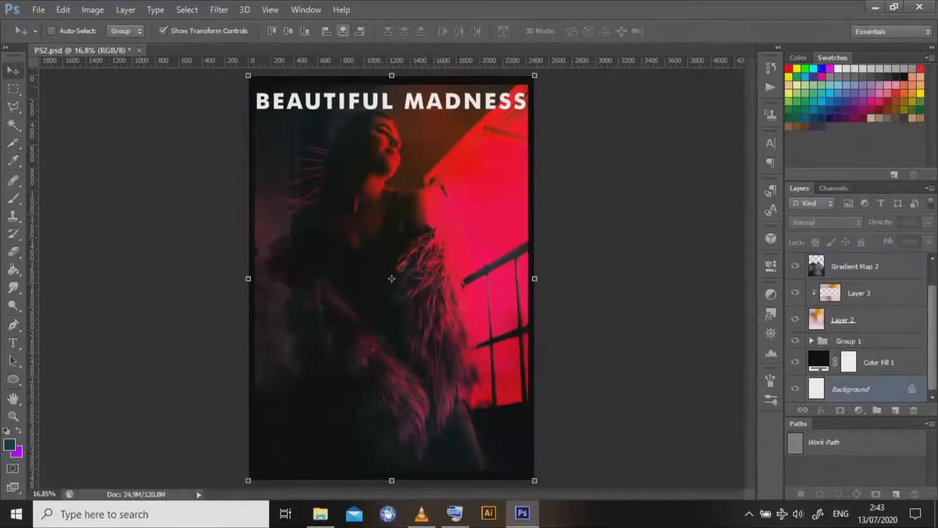
{"action": "scroll", "coordinate": [855, 332], "scroll_direction": "up", "scroll_amount": 2}
{"action": "left_click", "coordinate": [871, 267]}
{"action": "left_click_drag", "start_coordinate": [391, 101], "coordinate": [457, 245]}
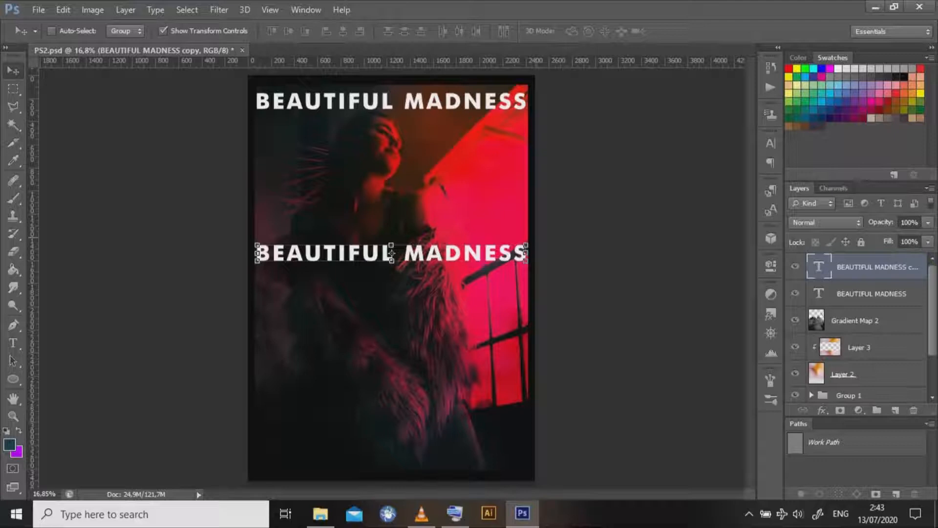
{"action": "double_click", "coordinate": [392, 253]}
{"action": "key", "text": "Delete"}
{"action": "key", "text": "ctrl+Return"}
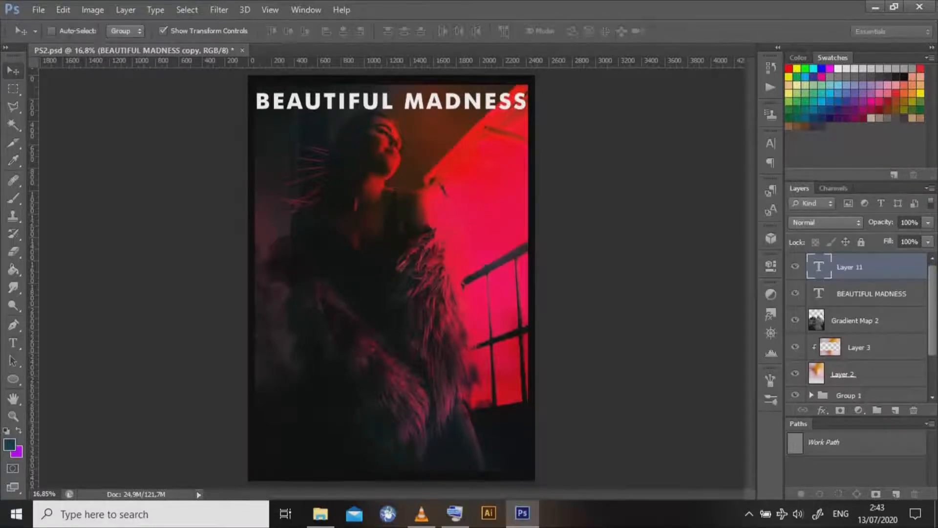
{"action": "key", "text": "Delete"}
Add BEAUTIFUL MADNESS as vertical text and place it along the poster's right edge.
{"action": "left_click", "coordinate": [13, 342]}
{"action": "left_click", "coordinate": [73, 353]}
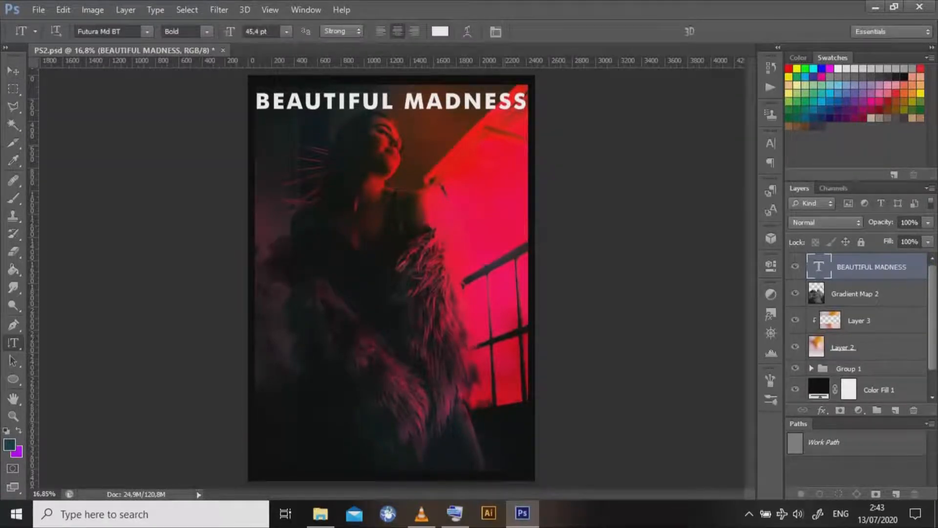
{"action": "left_click", "coordinate": [450, 147]}
{"action": "key", "text": "ctrl+v"}
{"action": "key", "text": "ctrl+Return"}
{"action": "key", "text": "v"}
{"action": "left_click_drag", "start_coordinate": [460, 94], "coordinate": [529, 230]}
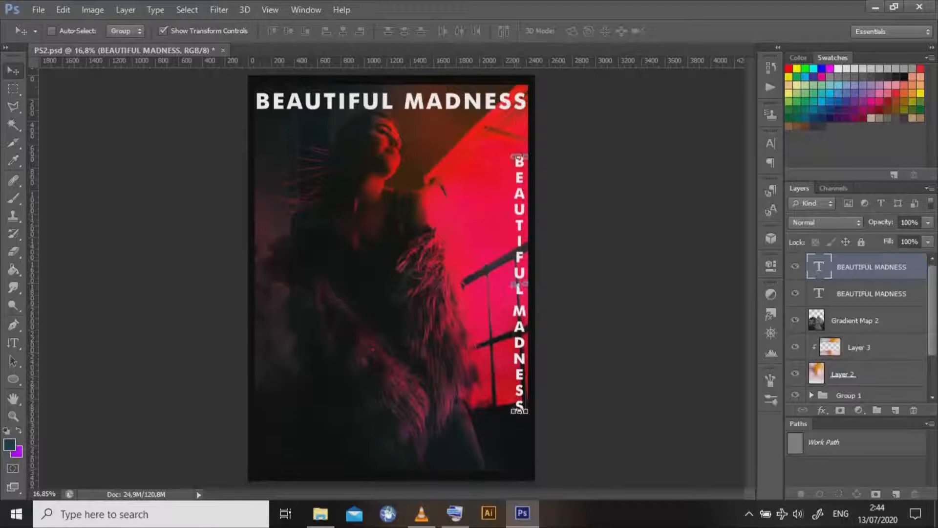
Rasterize the horizontal and vertical BEAUTIFUL MADNESS text layers and merge them into one layer.
{"action": "left_click", "coordinate": [872, 294], "text": "shift"}
{"action": "right_click", "coordinate": [915, 292]}
{"action": "left_click", "coordinate": [679, 180]}
{"action": "right_click", "coordinate": [907, 266]}
{"action": "left_click", "coordinate": [656, 348]}
{"action": "scroll", "coordinate": [855, 318], "scroll_direction": "down", "scroll_amount": 2}
{"action": "left_click", "coordinate": [850, 389]}
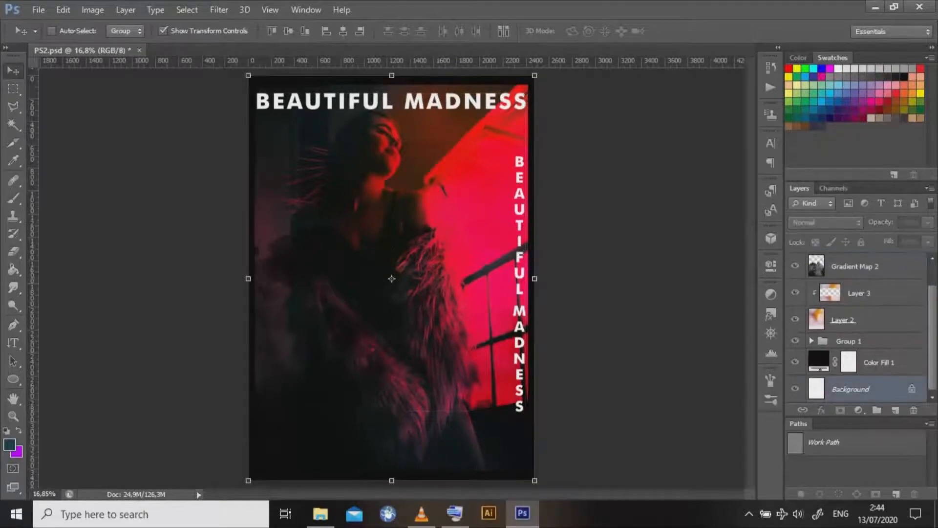
Try a reversed purple-to-teal linear Gradient Overlay on the merged title layer, first in Multiply and finally in Normal mode.
{"action": "scroll", "coordinate": [855, 318], "scroll_direction": "up", "scroll_amount": 2}
{"action": "left_click", "coordinate": [868, 266]}
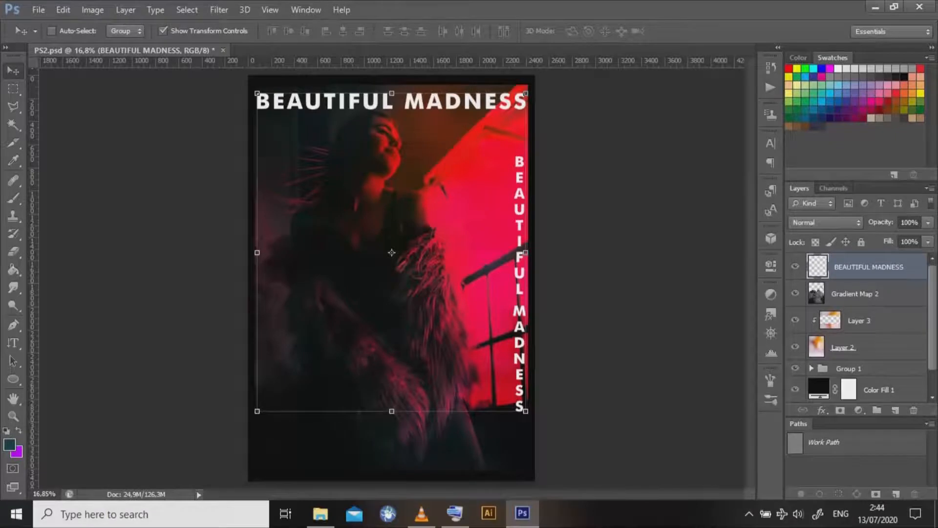
{"action": "double_click", "coordinate": [913, 267]}
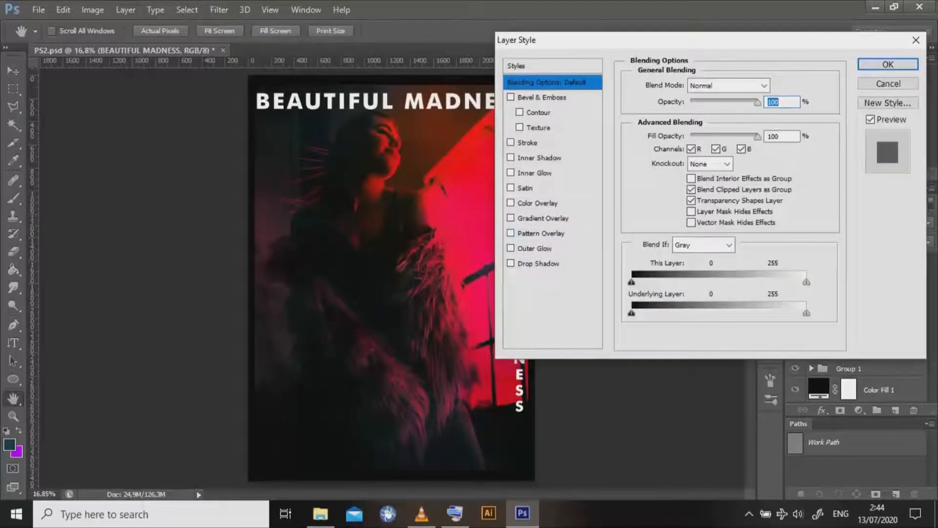
{"action": "left_click", "coordinate": [542, 218]}
{"action": "left_click", "coordinate": [719, 85]}
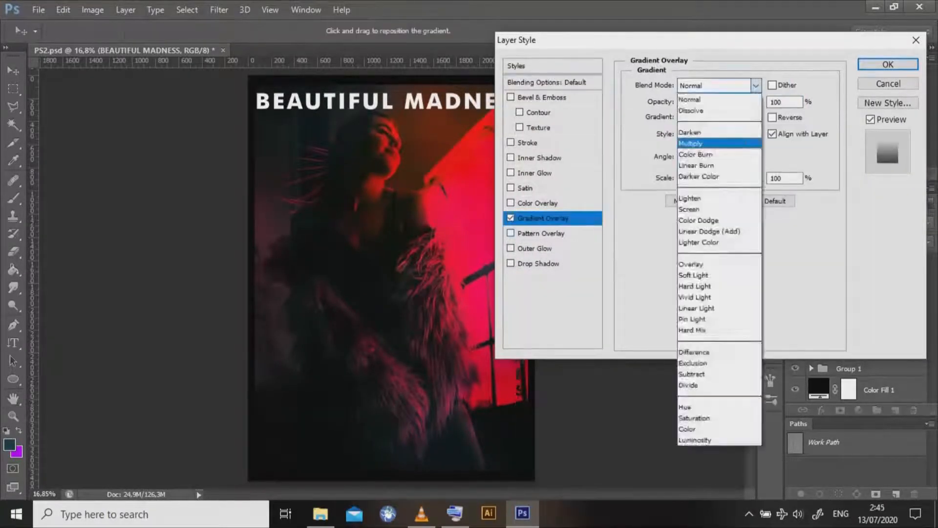
{"action": "left_click", "coordinate": [699, 143]}
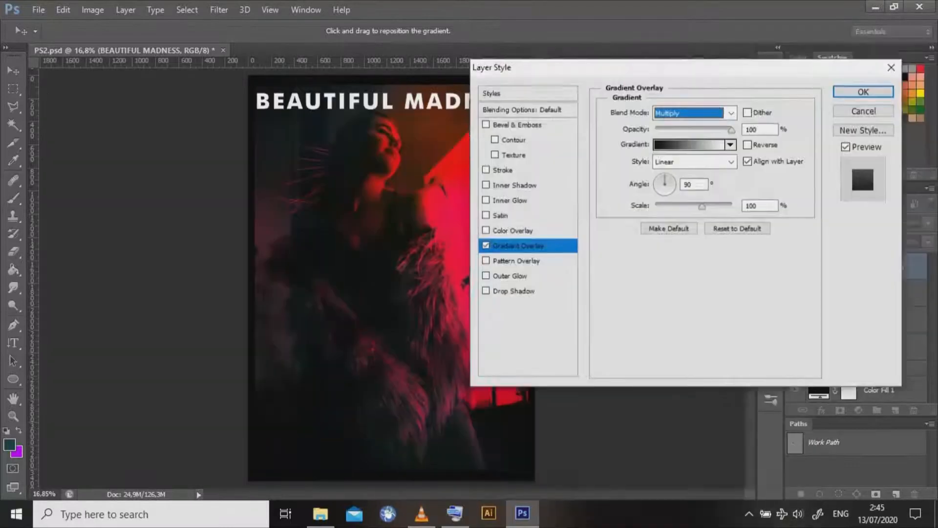
{"action": "left_click", "coordinate": [736, 141]}
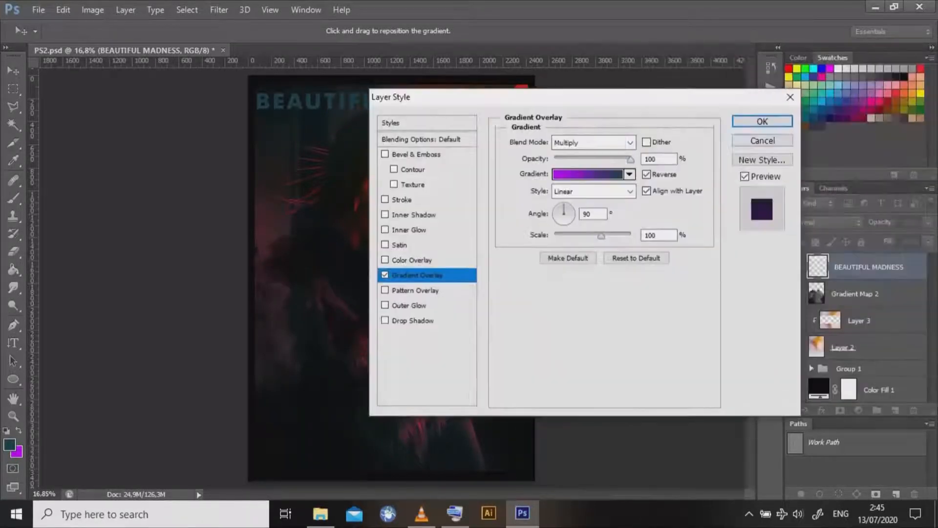
{"action": "left_click", "coordinate": [593, 142]}
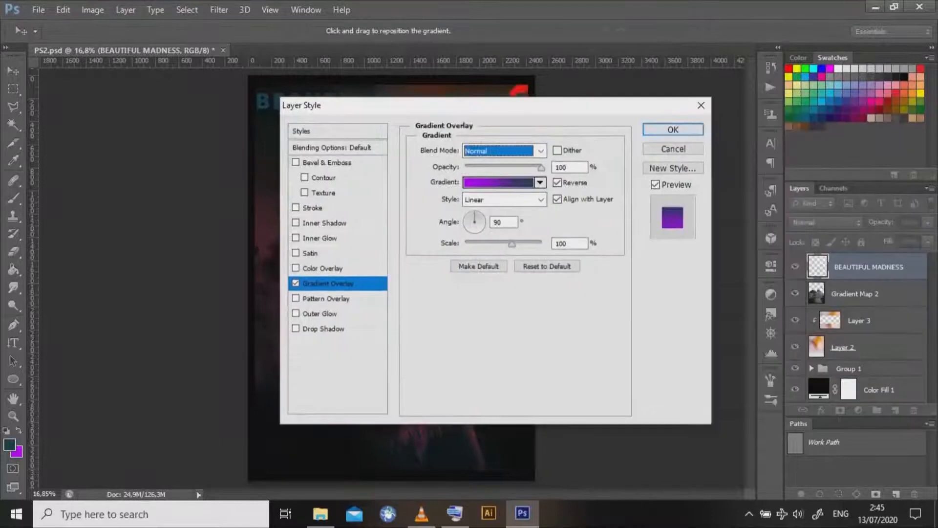
{"action": "key", "text": "Return"}
Try the Overlay blending mode on the title layer, and undo it together with the gradient overlay.
{"action": "left_click", "coordinate": [923, 267]}
{"action": "left_click", "coordinate": [826, 222]}
{"action": "left_click", "coordinate": [806, 171]}
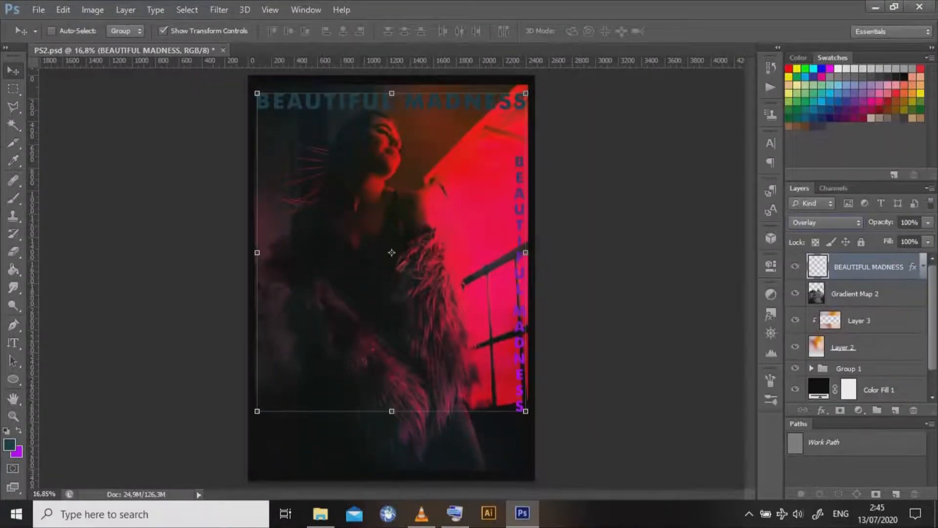
{"action": "left_click", "coordinate": [826, 222]}
{"action": "key", "text": "Escape"}
{"action": "key", "text": "ctrl+alt+z"}
{"action": "key", "text": "ctrl+alt+z"}
Add a Gradient Map adjustment layer above the title layer using the red-to-white preset.
{"action": "left_click", "coordinate": [858, 410]}
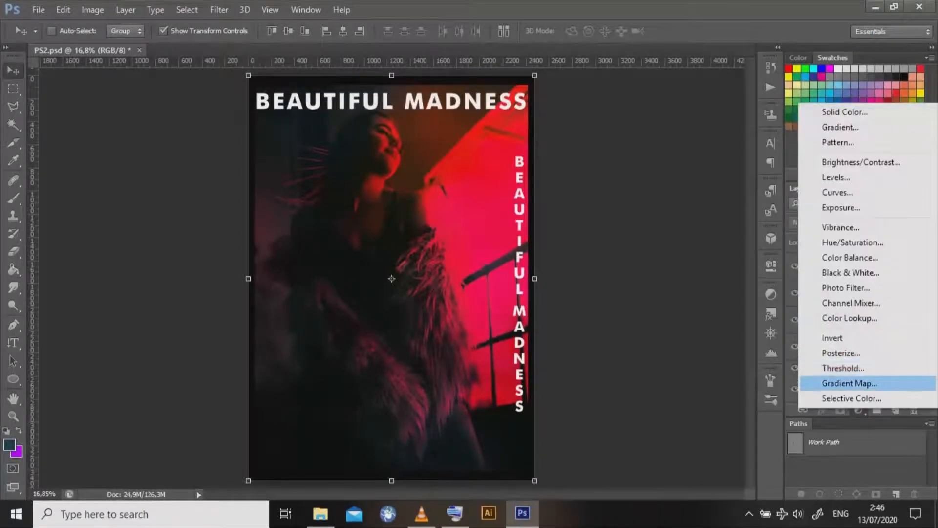
{"action": "left_click", "coordinate": [849, 383]}
{"action": "left_click", "coordinate": [733, 296]}
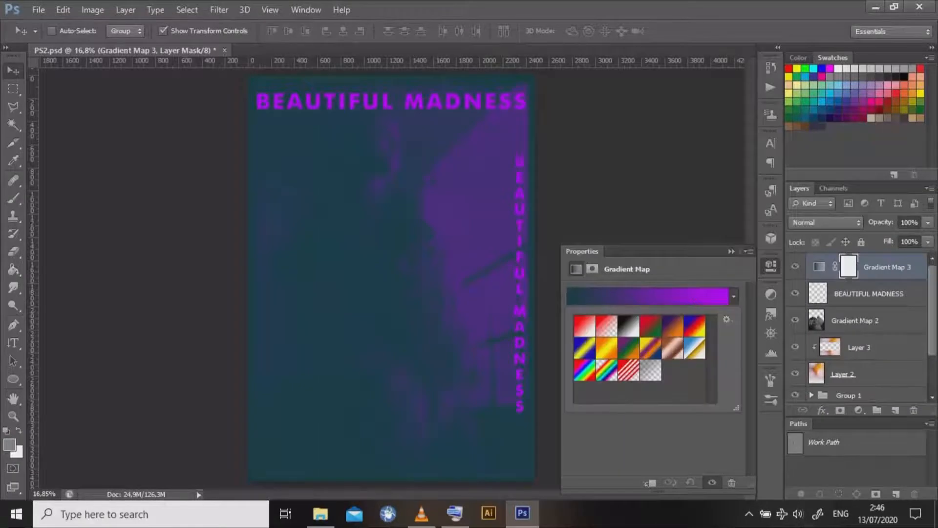
{"action": "left_click", "coordinate": [585, 326]}
{"action": "left_click", "coordinate": [629, 371]}
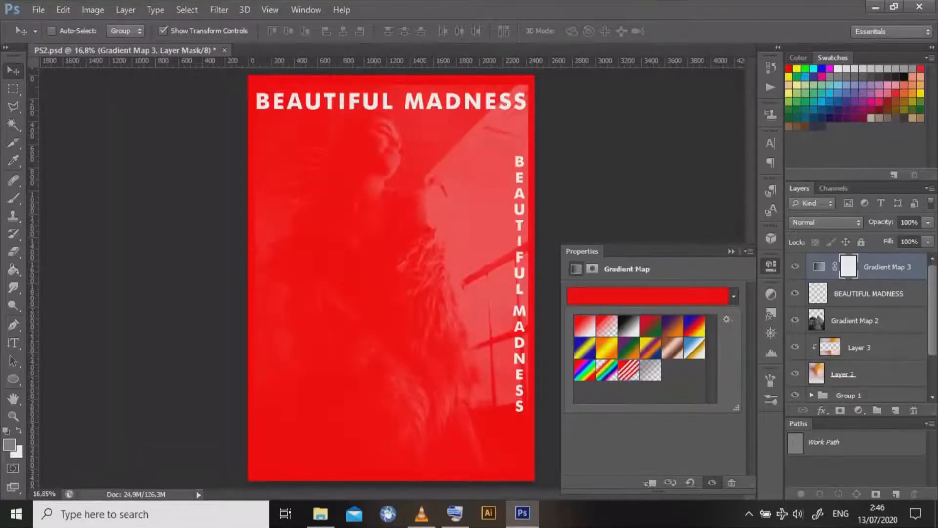
{"action": "left_click", "coordinate": [585, 327]}
{"action": "left_click", "coordinate": [606, 325]}
{"action": "left_click", "coordinate": [585, 325]}
{"action": "left_click", "coordinate": [733, 296]}
{"action": "left_click", "coordinate": [731, 251]}
Clip the Gradient Map 3 adjustment to the BEAUTIFUL MADNESS layer.
{"action": "right_click", "coordinate": [918, 268]}
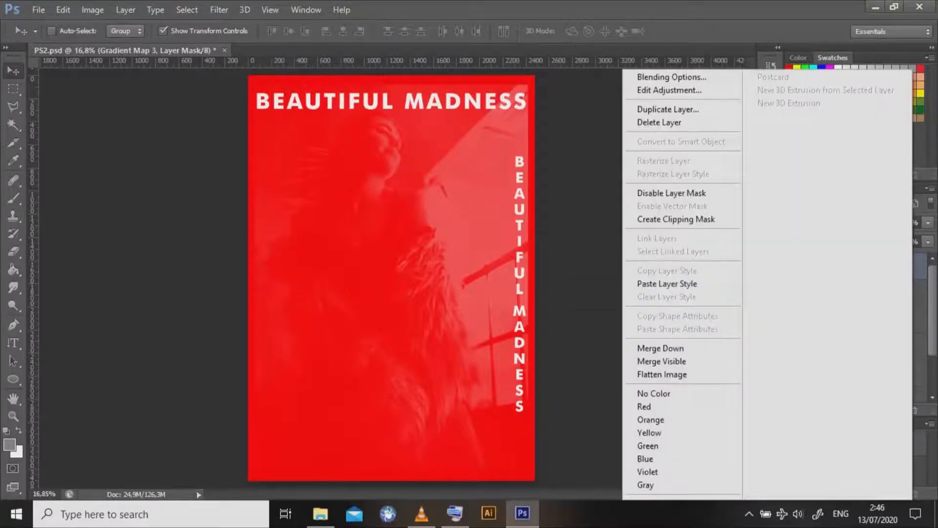
{"action": "key", "text": "Escape"}
{"action": "right_click", "coordinate": [917, 268]}
{"action": "left_click", "coordinate": [679, 219]}
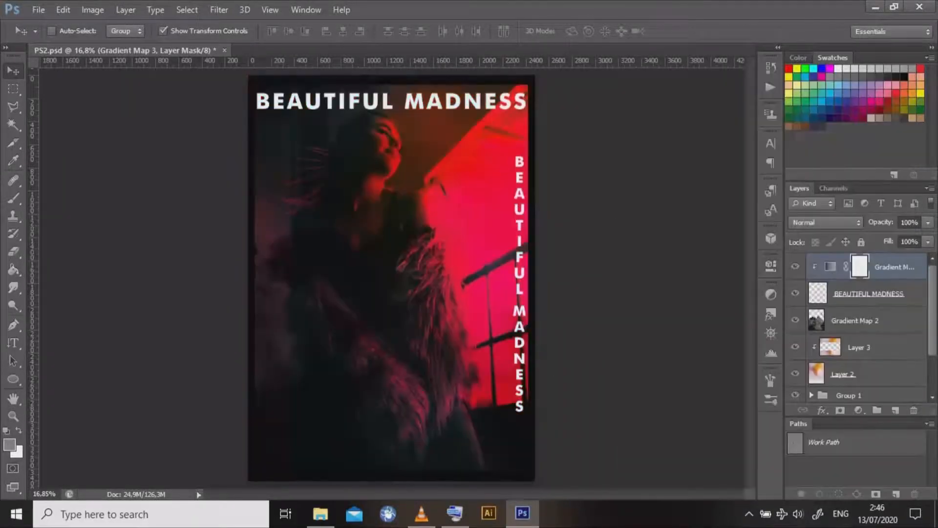
Group Gradient Map 3 with the BEAUTIFUL MADNESS layer and expand the group.
{"action": "left_click", "coordinate": [868, 293], "text": "shift"}
{"action": "key", "text": "ctrl+g"}
{"action": "left_click", "coordinate": [811, 261]}
{"action": "left_click", "coordinate": [899, 282]}
{"action": "left_click", "coordinate": [879, 309]}
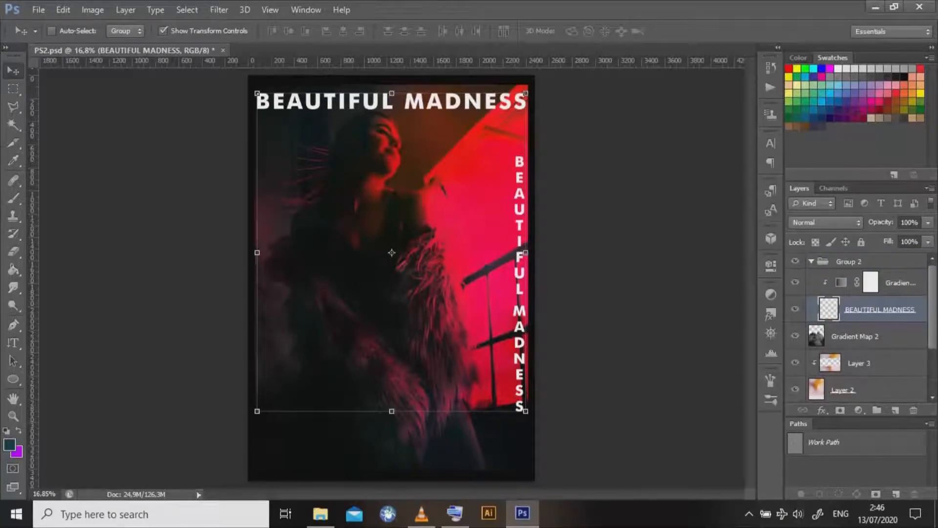
{"action": "double_click", "coordinate": [880, 309]}
{"action": "key", "text": "Return"}
{"action": "left_click", "coordinate": [899, 282]}
{"action": "key", "text": "space"}
{"action": "double_click", "coordinate": [917, 282]}
{"action": "left_click", "coordinate": [673, 149]}
Try the black-to-white preset on Gradient Map 3, and switch to the preset that colours the lettering dark teal.
{"action": "double_click", "coordinate": [841, 282]}
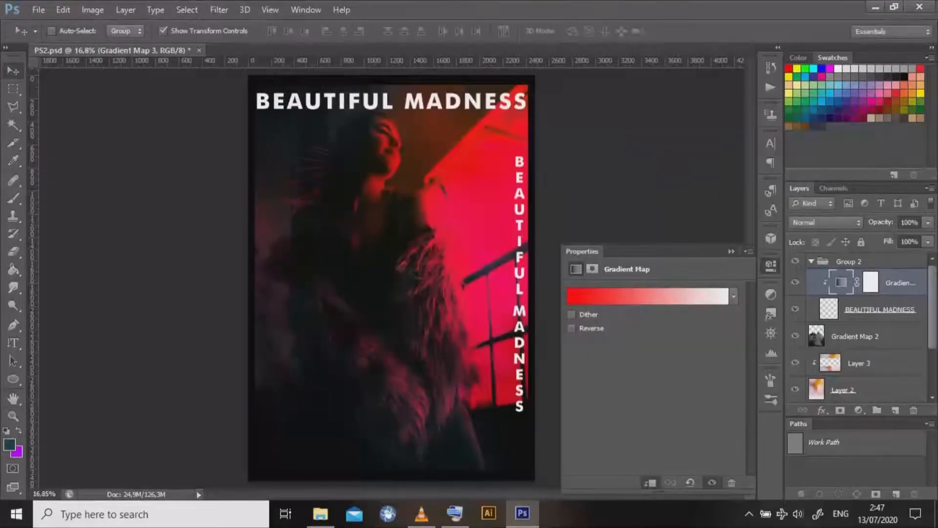
{"action": "left_click", "coordinate": [733, 296]}
{"action": "left_click", "coordinate": [629, 325]}
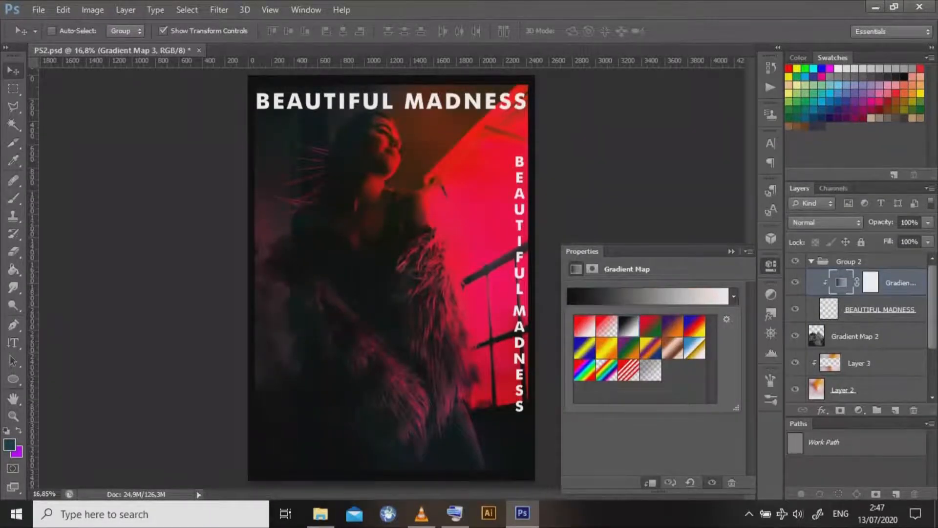
{"action": "left_click", "coordinate": [606, 326]}
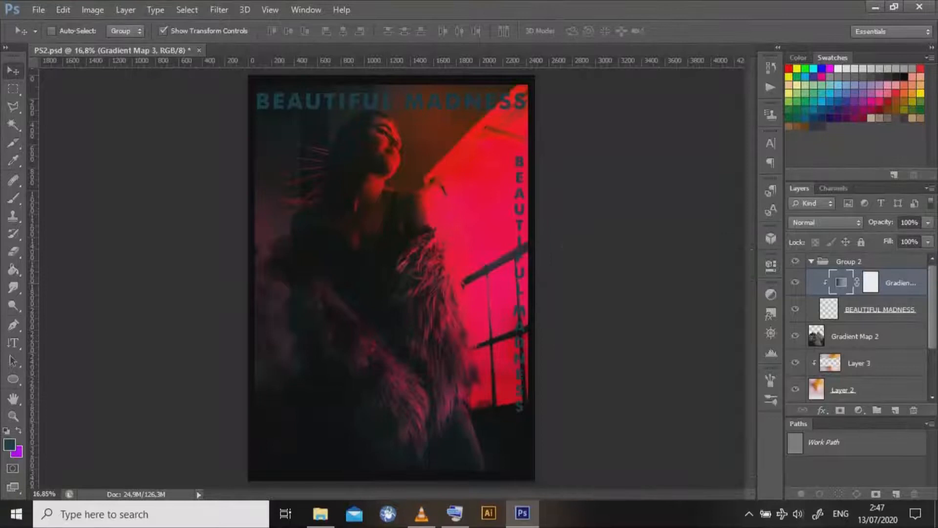
Try the Multiply and Darken blend modes on the Gradient Map 3 adjustment.
{"action": "left_click", "coordinate": [826, 222]}
{"action": "left_click", "coordinate": [801, 51]}
{"action": "left_click", "coordinate": [825, 222]}
{"action": "left_click", "coordinate": [800, 39]}
Try Multiply, Overlay, Linear Dodge (Add) and Screen on the BEAUTIFUL MADNESS layer, and return its blend mode to Normal.
{"action": "left_click", "coordinate": [879, 309]}
{"action": "left_click", "coordinate": [825, 222]}
{"action": "left_click", "coordinate": [801, 51]}
{"action": "left_click", "coordinate": [825, 223]}
{"action": "left_click", "coordinate": [800, 171]}
{"action": "left_click", "coordinate": [825, 222]}
{"action": "left_click", "coordinate": [811, 138]}
{"action": "left_click", "coordinate": [824, 222]}
{"action": "left_click", "coordinate": [806, 116]}
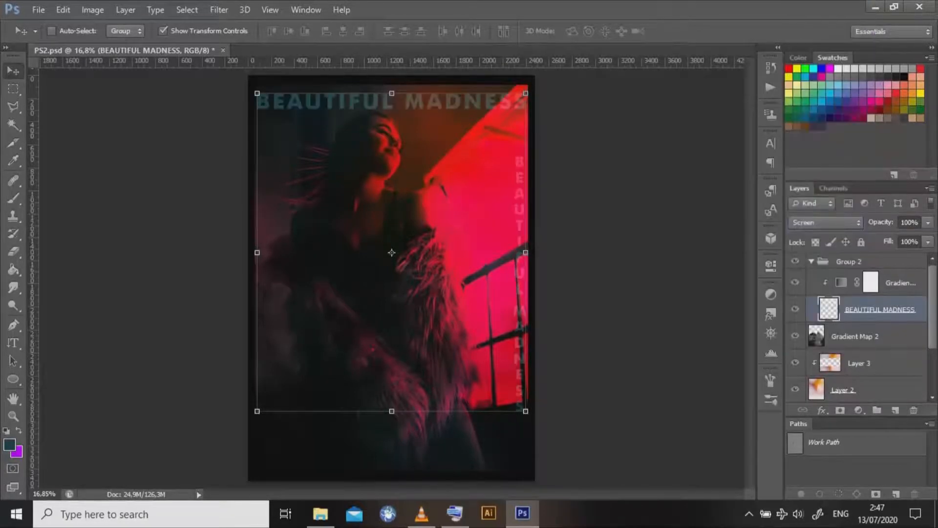
{"action": "left_click", "coordinate": [825, 222]}
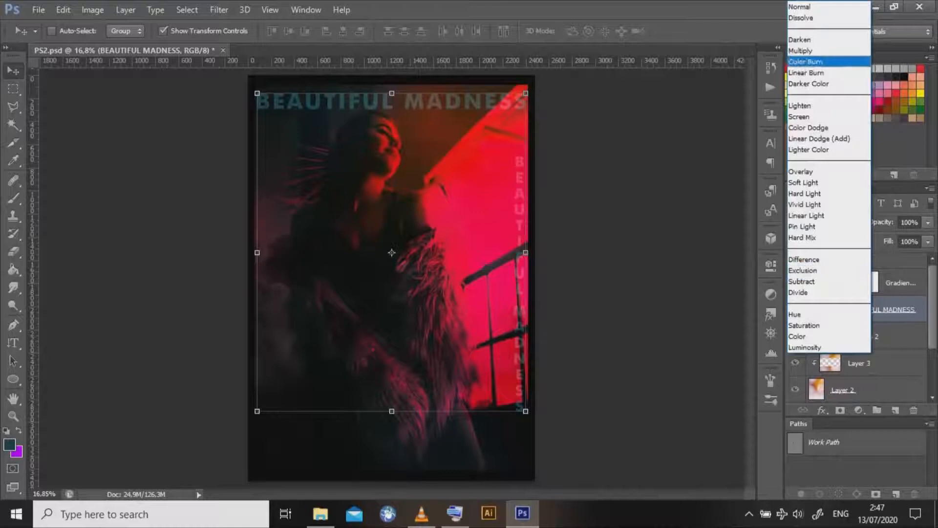
{"action": "left_click", "coordinate": [804, 7]}
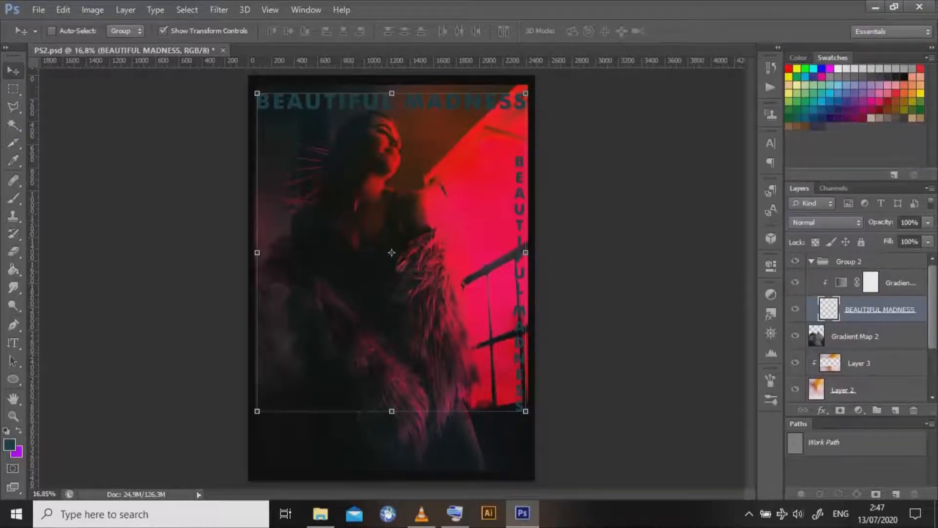
{"action": "left_click", "coordinate": [811, 261]}
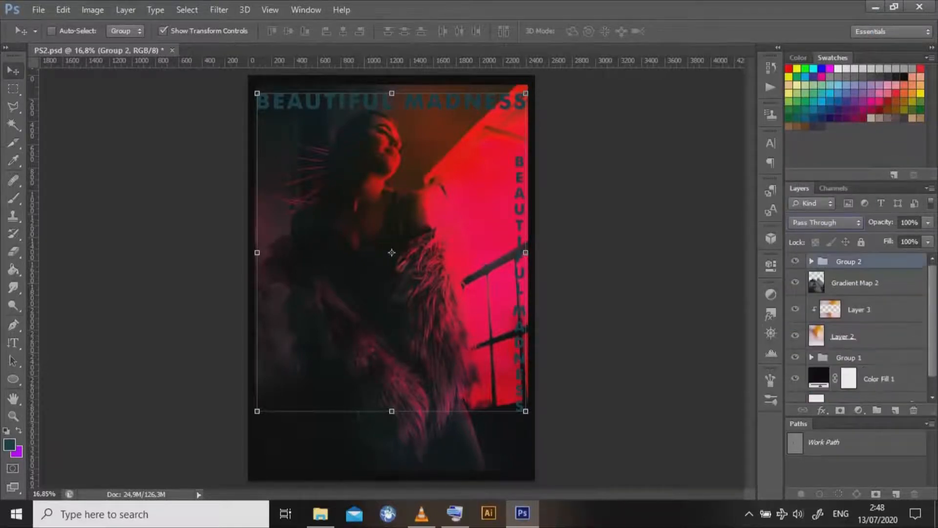
{"action": "scroll", "coordinate": [855, 326], "scroll_direction": "down", "scroll_amount": 1}
{"action": "left_click", "coordinate": [851, 389]}
{"action": "scroll", "coordinate": [855, 326], "scroll_direction": "up", "scroll_amount": 1}
{"action": "left_click", "coordinate": [811, 262]}
Duplicate the BEAUTIFUL MADNESS layer above Gradient Map 3, keeping Gradient Map 3 clipped to the original title layer.
{"action": "left_click", "coordinate": [875, 309]}
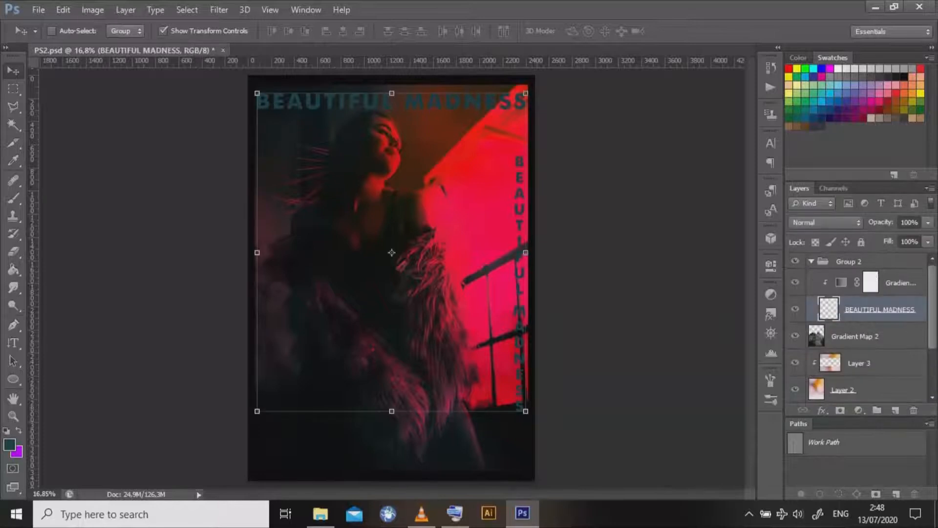
{"action": "left_click_drag", "start_coordinate": [885, 310], "coordinate": [879, 274]}
{"action": "right_click", "coordinate": [899, 309]}
{"action": "left_click", "coordinate": [684, 205]}
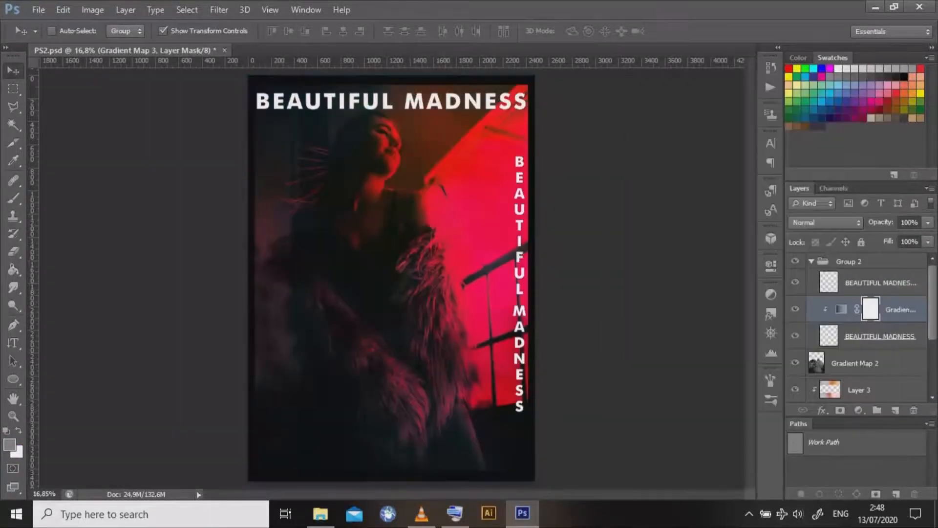
Try Screen on the duplicated BEAUTIFUL MADNESS layer, and set its blend mode to Overlay.
{"action": "left_click", "coordinate": [879, 283]}
{"action": "left_click", "coordinate": [826, 222]}
{"action": "left_click", "coordinate": [821, 105]}
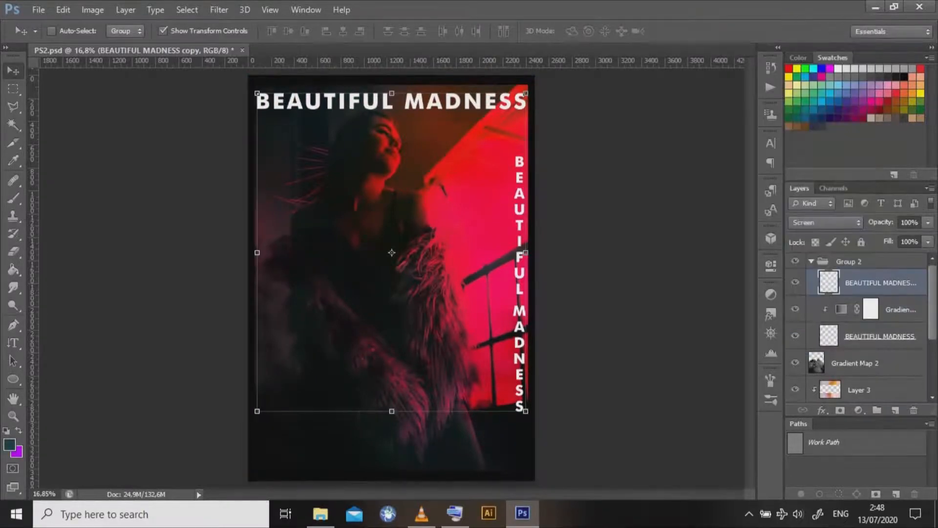
{"action": "left_click", "coordinate": [825, 223]}
{"action": "left_click", "coordinate": [806, 235]}
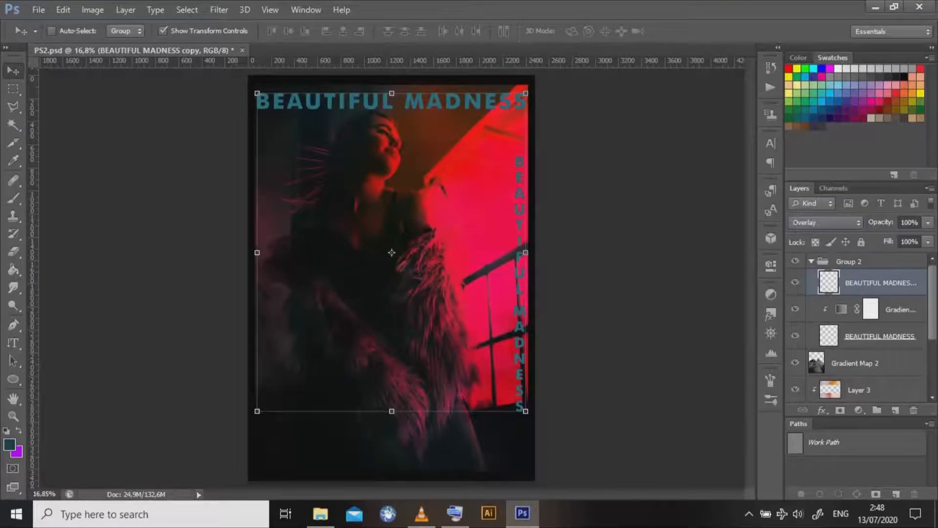
Collapse Group 2, select the Background layer, and save the poster file.
{"action": "left_click", "coordinate": [811, 261]}
{"action": "scroll", "coordinate": [855, 327], "scroll_direction": "down", "scroll_amount": 1}
{"action": "left_click", "coordinate": [851, 389]}
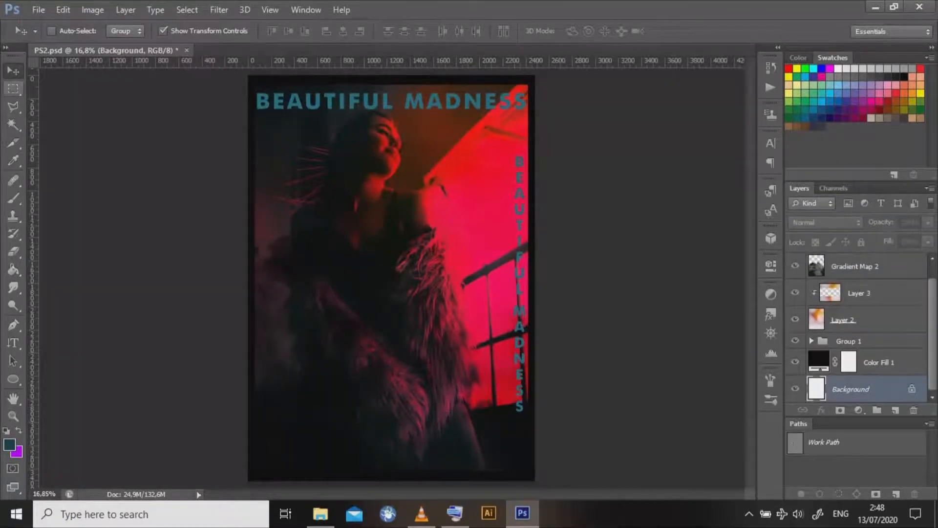
{"action": "scroll", "coordinate": [855, 327], "scroll_direction": "up", "scroll_amount": 1}
{"action": "key", "text": "ctrl+s"}
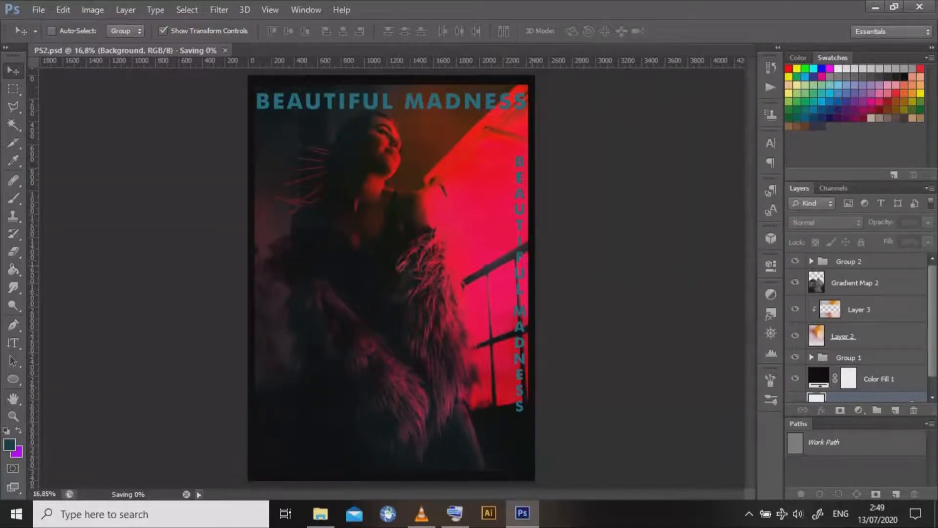
Try merging all the layers from Group 2 down to Group 1 into a single layer.
{"action": "left_click", "coordinate": [849, 262]}
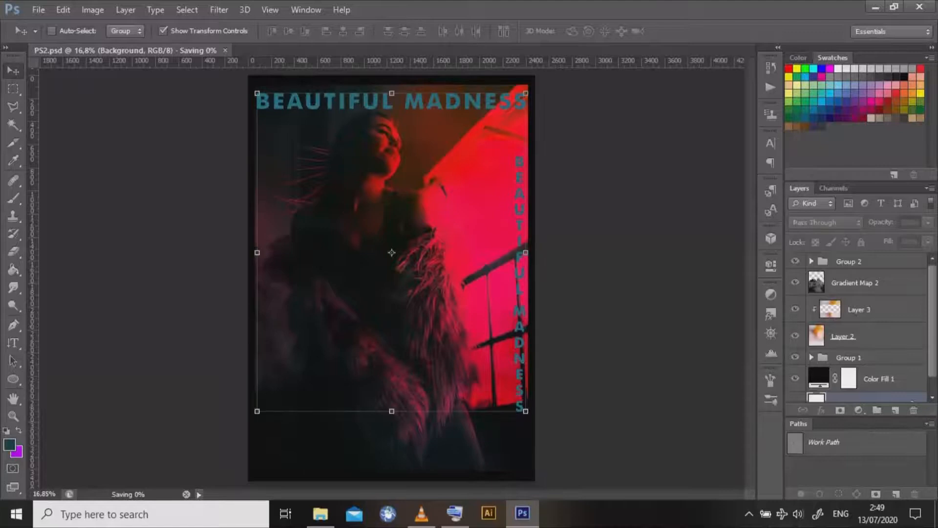
{"action": "scroll", "coordinate": [855, 328], "scroll_direction": "down", "scroll_amount": 1}
{"action": "left_click", "coordinate": [849, 340], "text": "shift"}
{"action": "right_click", "coordinate": [849, 340]}
{"action": "left_click", "coordinate": [635, 347]}
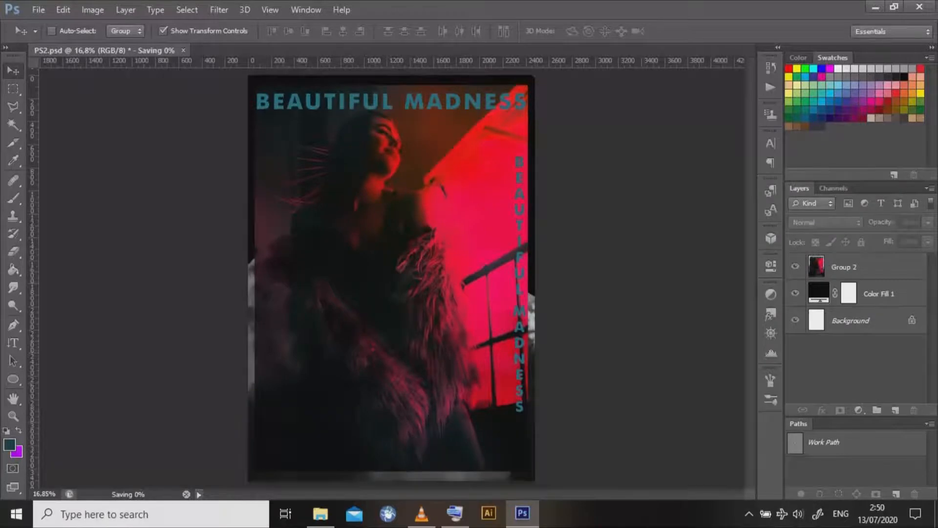
Try to marquee-select the grey strip along the left border of the merged Group 2 layer.
{"action": "left_click", "coordinate": [855, 267]}
{"action": "key", "text": "m"}
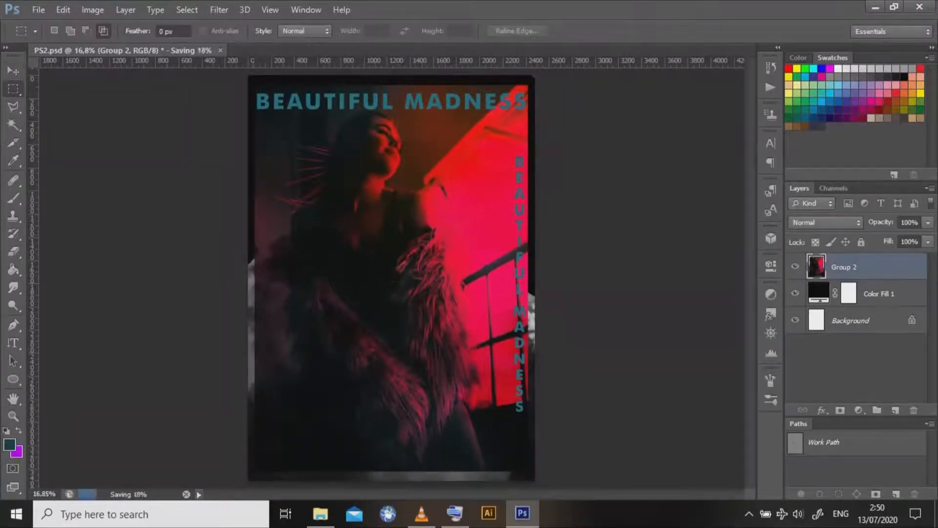
{"action": "left_click_drag", "start_coordinate": [255, 256], "coordinate": [247, 475]}
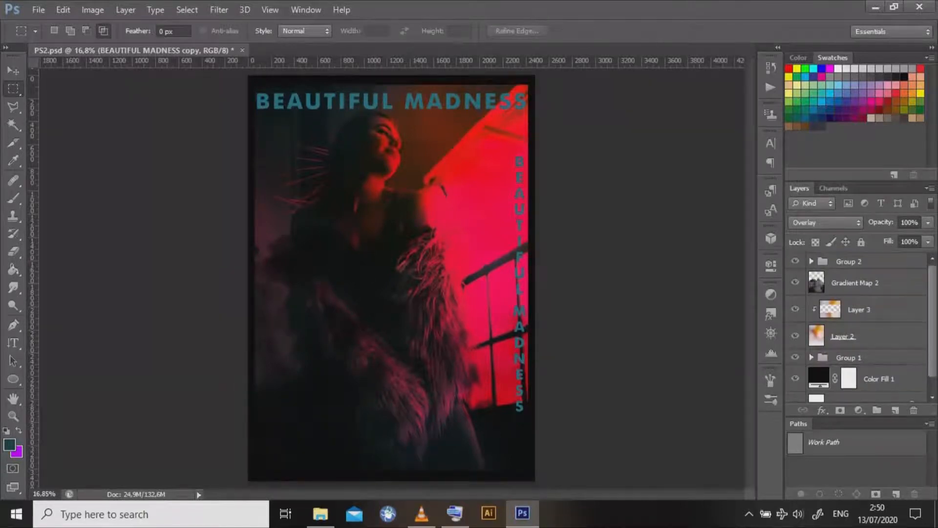
Select the Background layer and save the poster with its layers unmerged.
{"action": "left_click", "coordinate": [867, 283]}
{"action": "scroll", "coordinate": [860, 328], "scroll_direction": "down", "scroll_amount": 1}
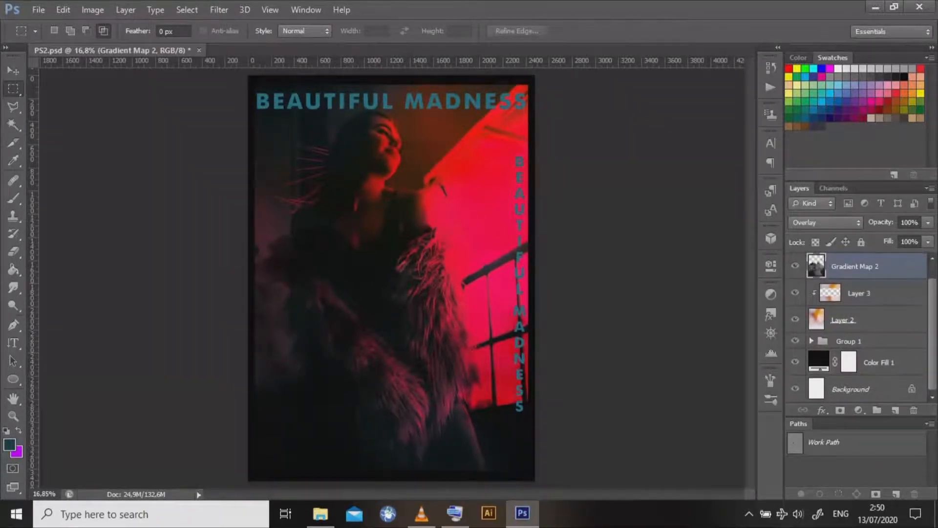
{"action": "left_click", "coordinate": [860, 389]}
{"action": "key", "text": "ctrl+s"}
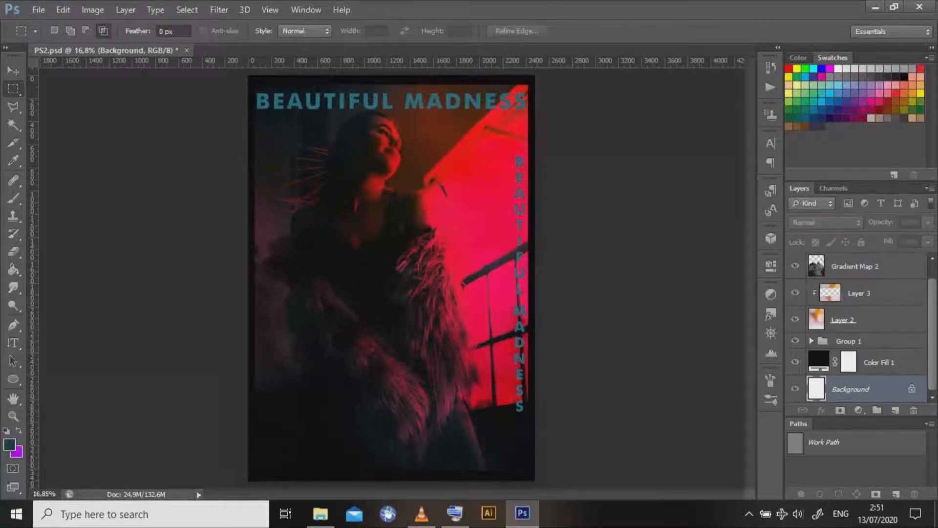
Hide the Color Fill 1 and Background layers, and select Gradient Map 2.
{"action": "left_click", "coordinate": [795, 362]}
{"action": "left_click", "coordinate": [795, 388]}
{"action": "left_click", "coordinate": [867, 266]}
{"action": "scroll", "coordinate": [860, 327], "scroll_direction": "up", "scroll_amount": 1}
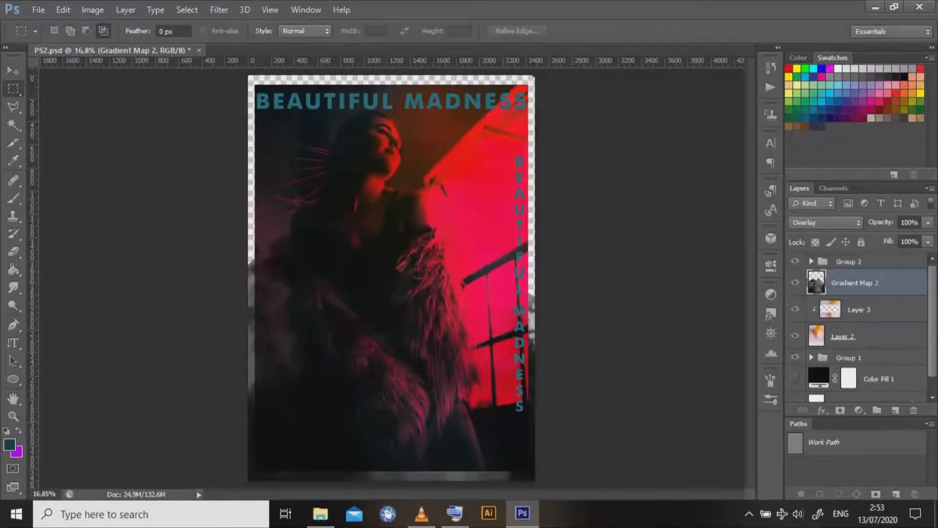
Select the border area around Layer 2 with the Magic Wand and delete that area from Gradient Map 2.
{"action": "scroll", "coordinate": [860, 327], "scroll_direction": "down", "scroll_amount": 1}
{"action": "left_click", "coordinate": [860, 320]}
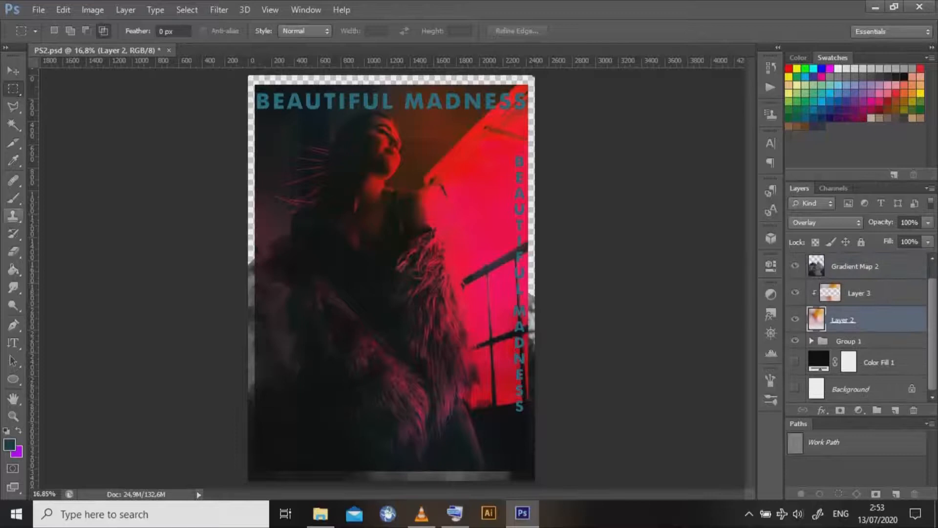
{"action": "left_click", "coordinate": [13, 125]}
{"action": "left_click", "coordinate": [529, 474]}
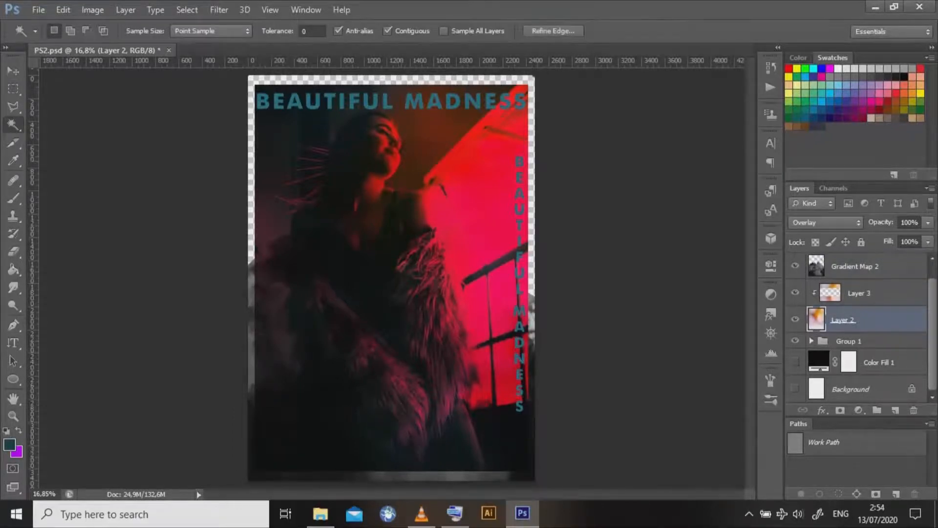
{"action": "left_click", "coordinate": [855, 266]}
{"action": "key", "text": "Delete"}
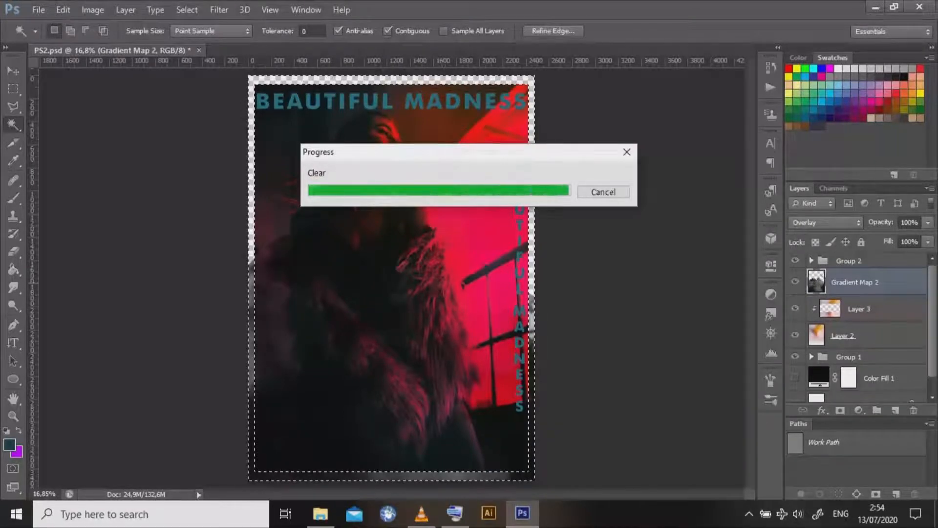
Deselect the border area and make the Color Fill 1 and Background layers visible again.
{"action": "left_click", "coordinate": [13, 89]}
{"action": "key", "text": "ctrl+d"}
{"action": "key", "text": "v"}
{"action": "left_click", "coordinate": [848, 261]}
{"action": "scroll", "coordinate": [858, 327], "scroll_direction": "down", "scroll_amount": 1}
{"action": "left_click", "coordinate": [795, 362]}
{"action": "left_click", "coordinate": [795, 388]}
{"action": "key", "text": "m"}
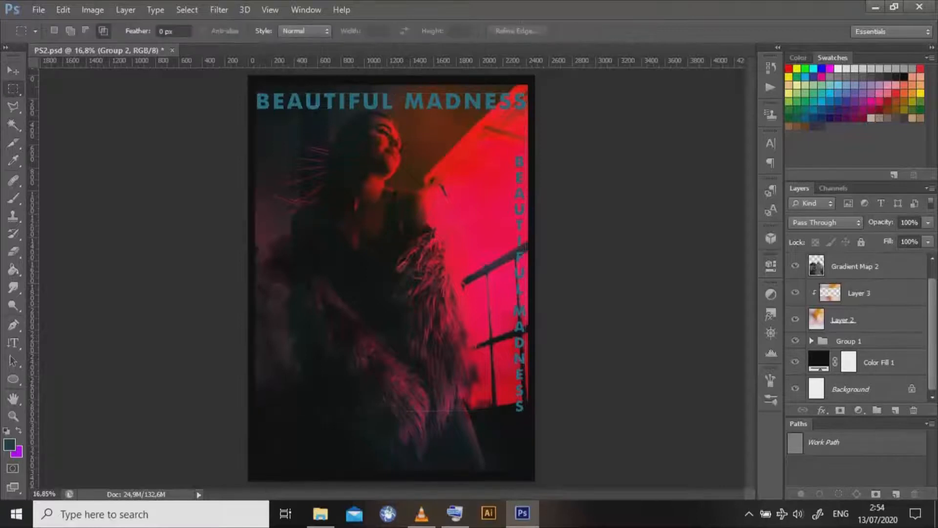
Save the poster, and merge all the layers from Group 2 down to Group 1 into one layer.
{"action": "key", "text": "ctrl+s"}
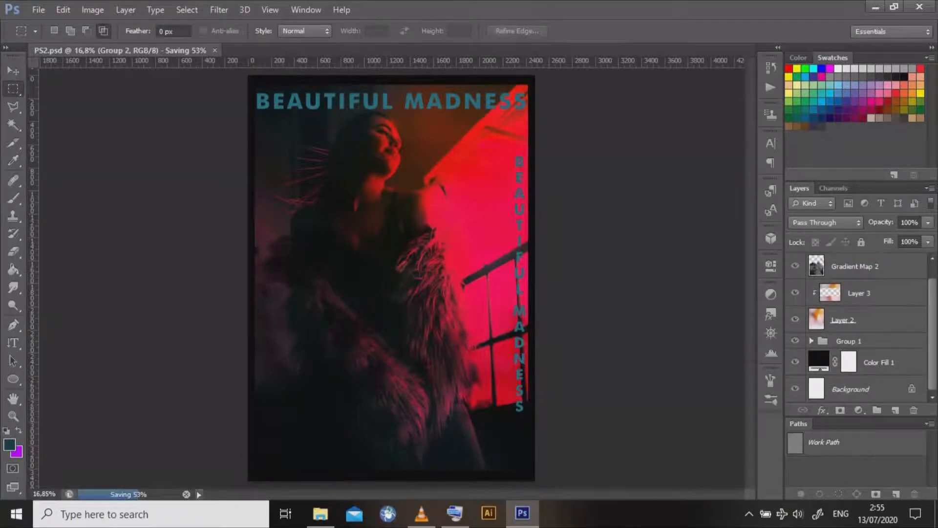
{"action": "left_click", "coordinate": [882, 340], "text": "shift"}
{"action": "right_click", "coordinate": [882, 341]}
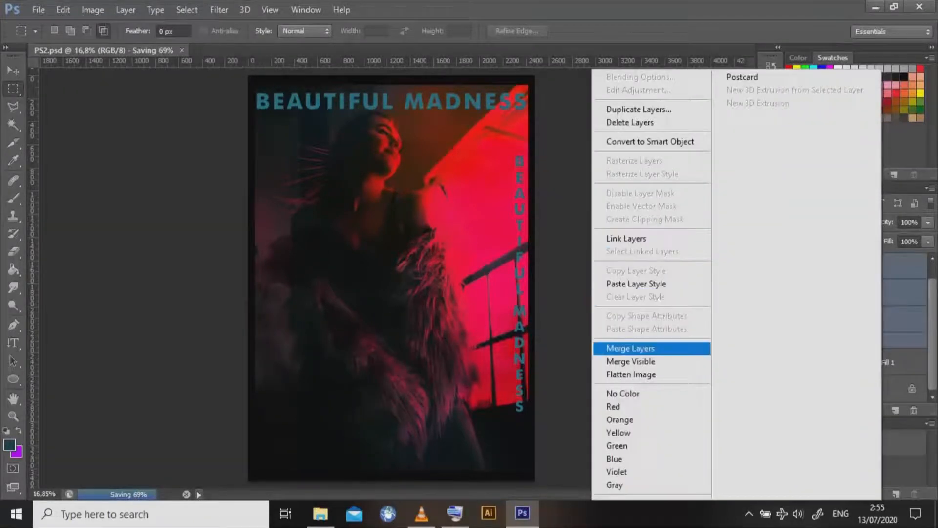
{"action": "left_click", "coordinate": [630, 348]}
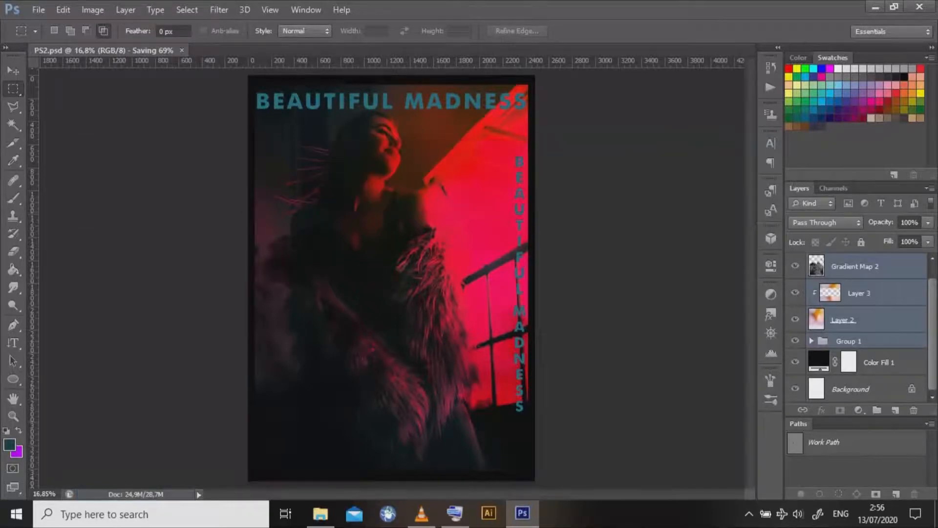
{"action": "key", "text": "v"}
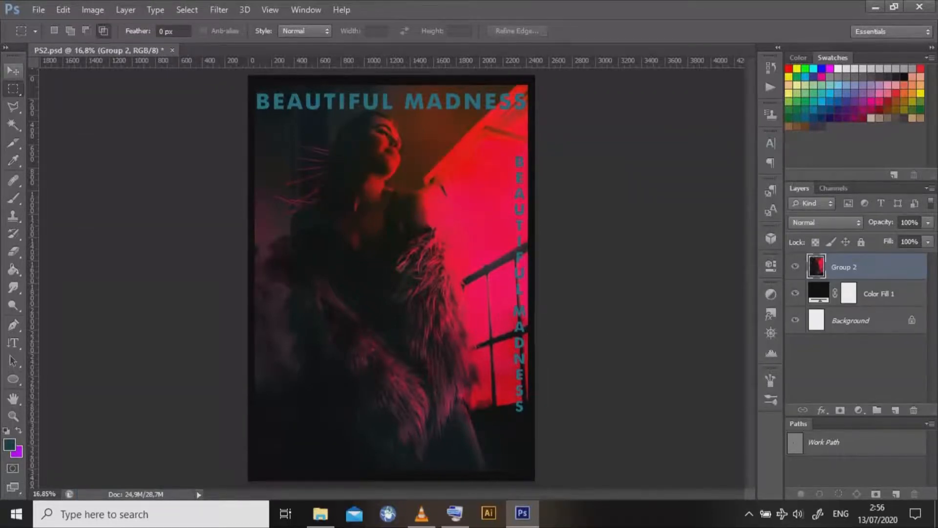
{"action": "left_click", "coordinate": [795, 293]}
{"action": "left_click", "coordinate": [795, 294]}
{"action": "left_click", "coordinate": [855, 366]}
{"action": "left_click", "coordinate": [38, 10]}
{"action": "left_click", "coordinate": [63, 181]}
Switch to File Explorer and open YOU ARE MY FUTURE TEES from the TUTORIAL 1 folder in Photoshop.
{"action": "left_click", "coordinate": [320, 513]}
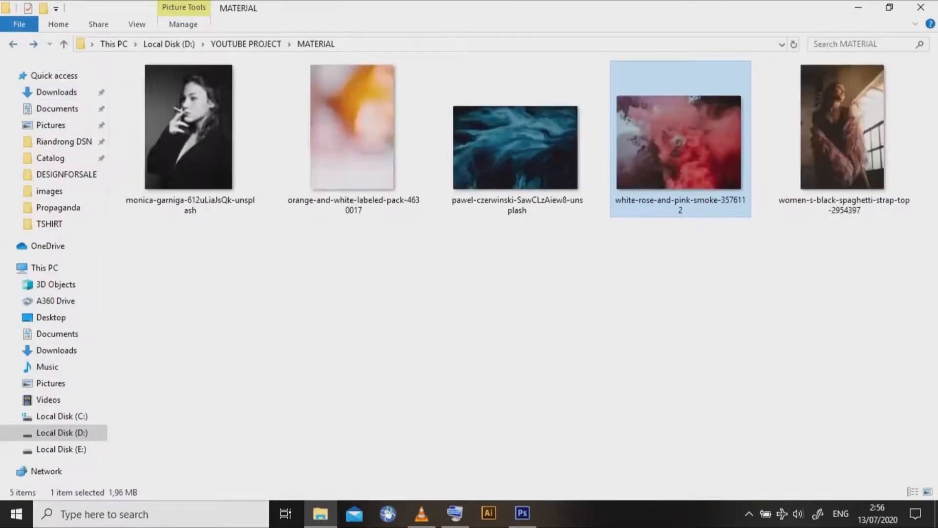
{"action": "key", "text": "BackSpace"}
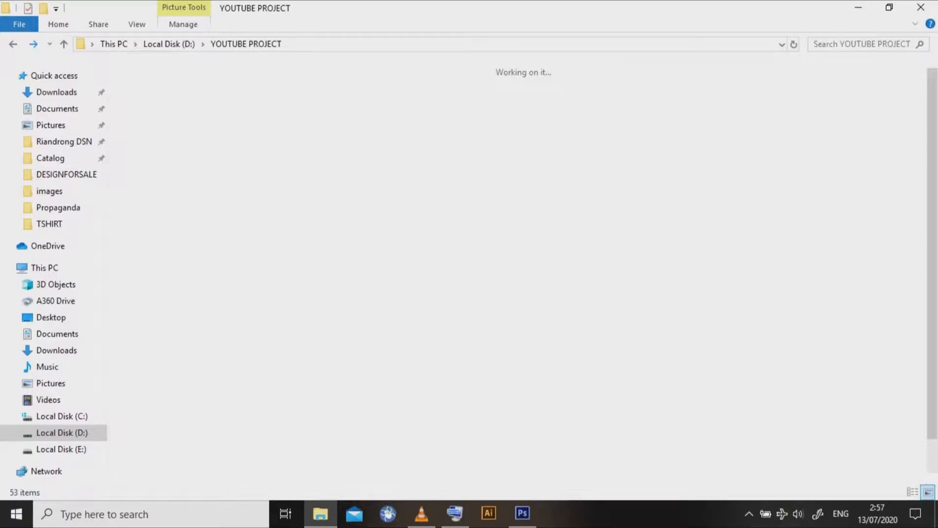
{"action": "left_click", "coordinate": [33, 44]}
{"action": "left_click_drag", "start_coordinate": [185, 229], "coordinate": [528, 515]}
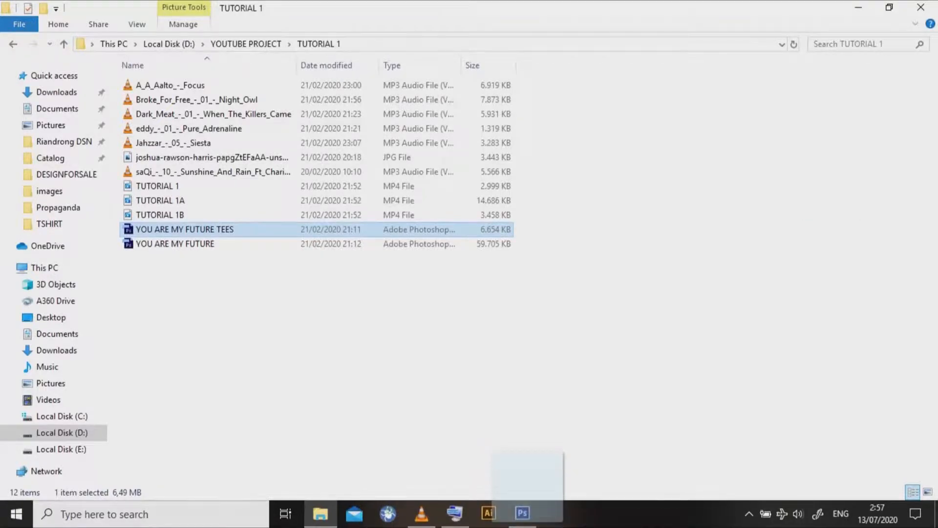
{"action": "left_click_drag", "start_coordinate": [528, 516], "coordinate": [523, 513]}
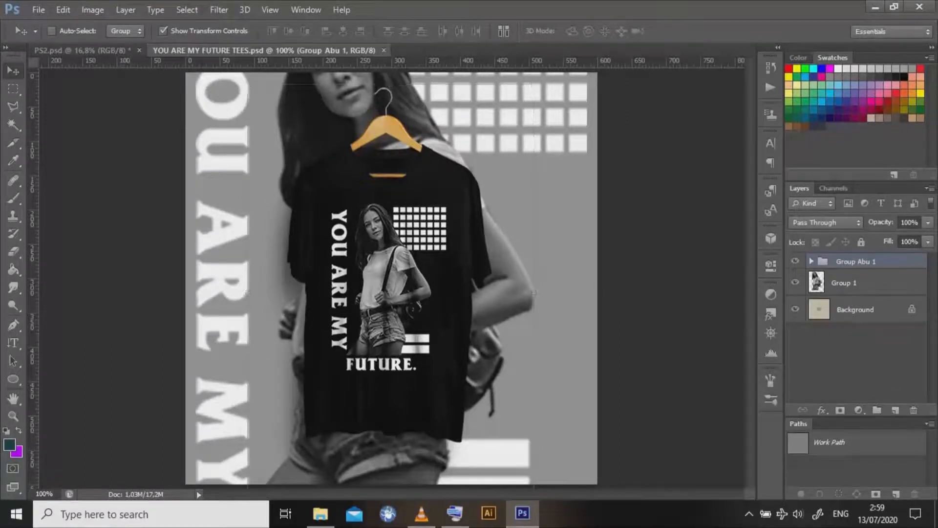
Delete the Group 1 artwork layer from the T-shirt mockup, and hide the existing design layer inside Group Abu 1.
{"action": "left_click", "coordinate": [795, 282]}
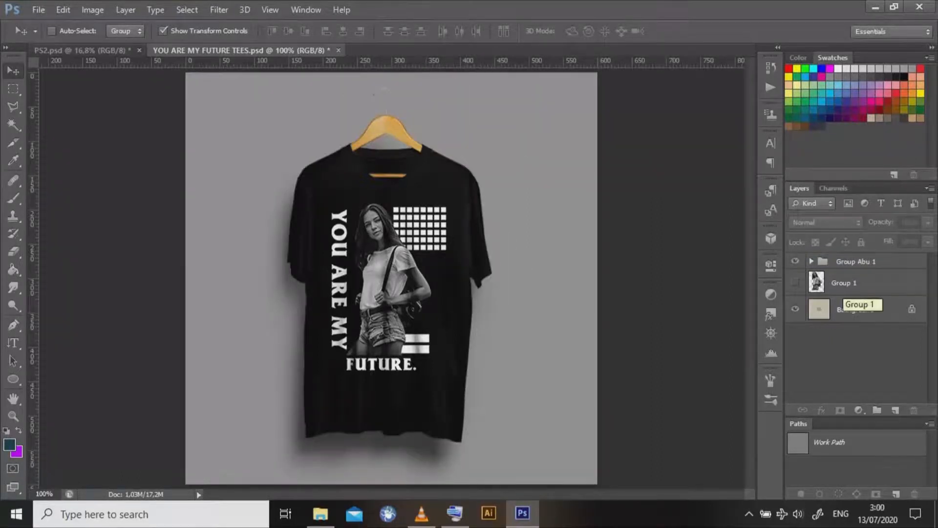
{"action": "left_click", "coordinate": [844, 283]}
{"action": "key", "text": "Delete"}
{"action": "left_click", "coordinate": [856, 261]}
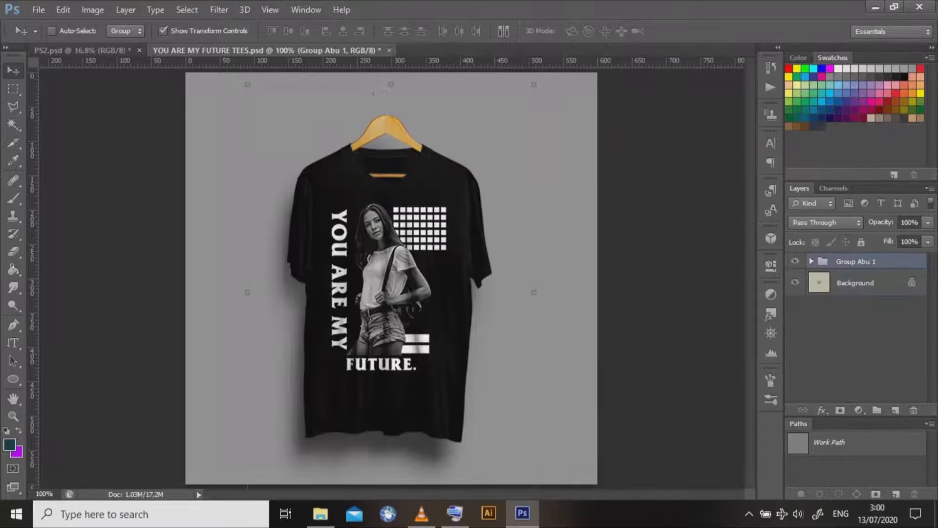
{"action": "left_click", "coordinate": [812, 262]}
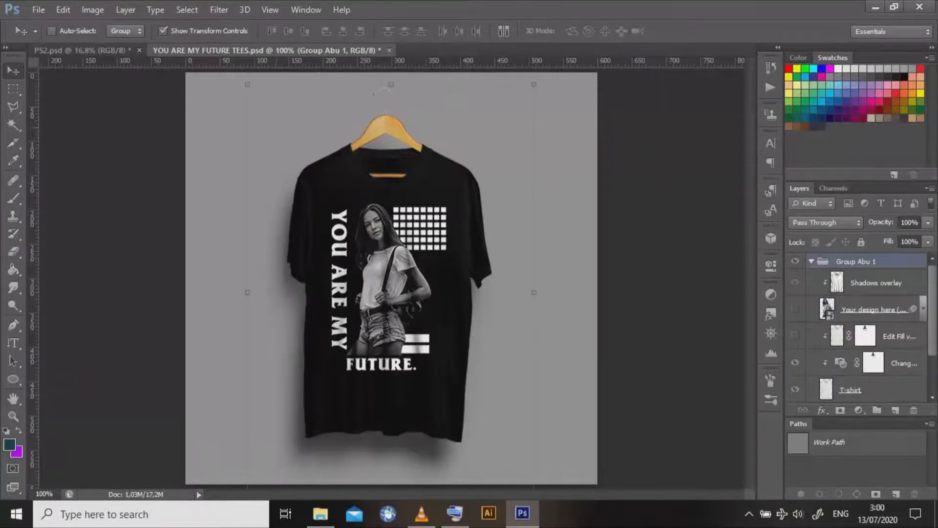
Copy the merged Group 2 poster layer from PS2.psd into the T-shirt mockup, above the Shadows overlay layer.
{"action": "left_click", "coordinate": [91, 51]}
{"action": "left_click", "coordinate": [855, 267]}
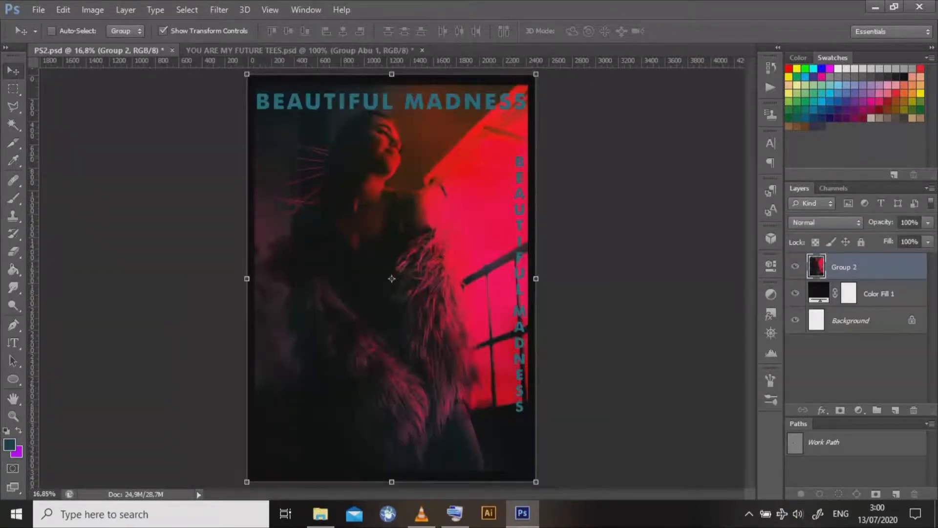
{"action": "key", "text": "ctrl+Tab"}
{"action": "key", "text": "ctrl+Tab"}
{"action": "mouse_move", "coordinate": [392, 278]}
{"action": "left_mouse_down"}
{"action": "mouse_move", "coordinate": [293, 50]}
{"action": "mouse_move", "coordinate": [391, 273]}
{"action": "left_mouse_up"}
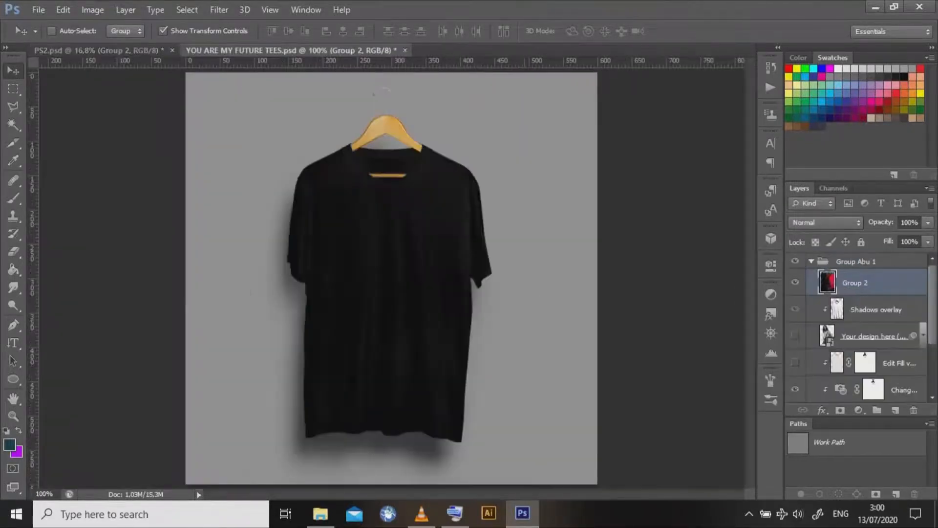
{"action": "key", "text": "ctrl+0"}
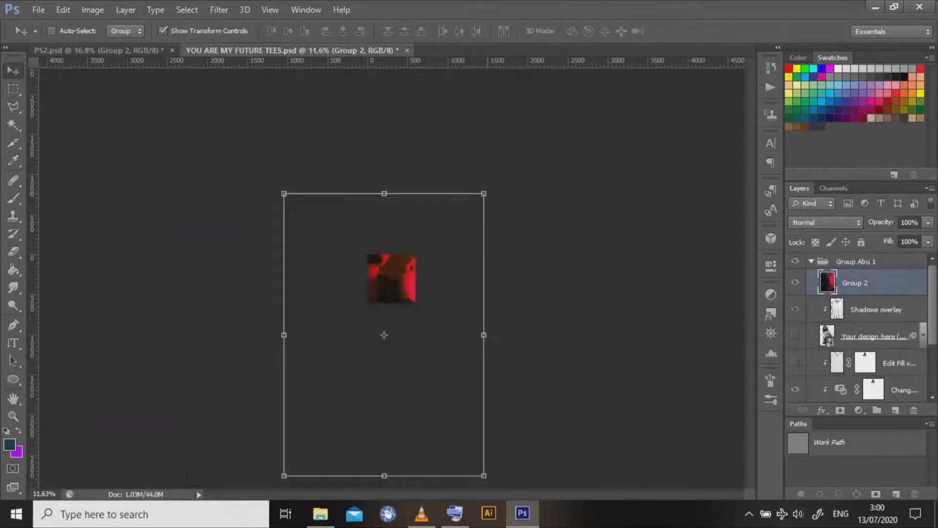
Scale the copied Group 2 poster down to roughly the mockup's size and position it over the T-shirt.
{"action": "key", "text": "ctrl+t"}
{"action": "left_click_drag", "start_coordinate": [483, 194], "coordinate": [399, 311]}
{"action": "key", "text": "Return"}
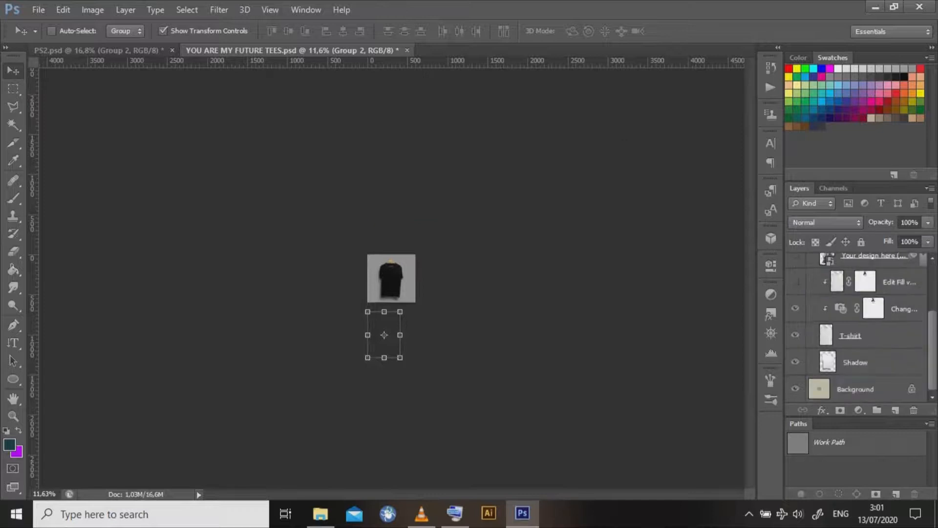
{"action": "left_click", "coordinate": [855, 389], "text": "ctrl"}
{"action": "scroll", "coordinate": [855, 327], "scroll_direction": "up", "scroll_amount": 3}
{"action": "left_click", "coordinate": [855, 283]}
{"action": "left_click_drag", "start_coordinate": [384, 334], "coordinate": [394, 279]}
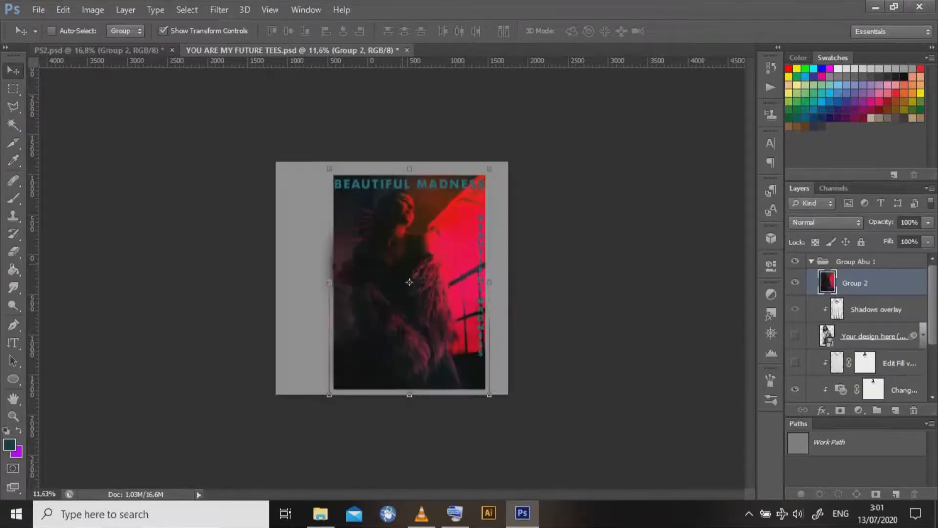
Move the Group 2 layer out of Group Abu 1 to the top of the stack, and centre the poster on the mockup.
{"action": "left_click_drag", "start_coordinate": [855, 282], "coordinate": [856, 256]}
{"action": "left_click", "coordinate": [811, 287]}
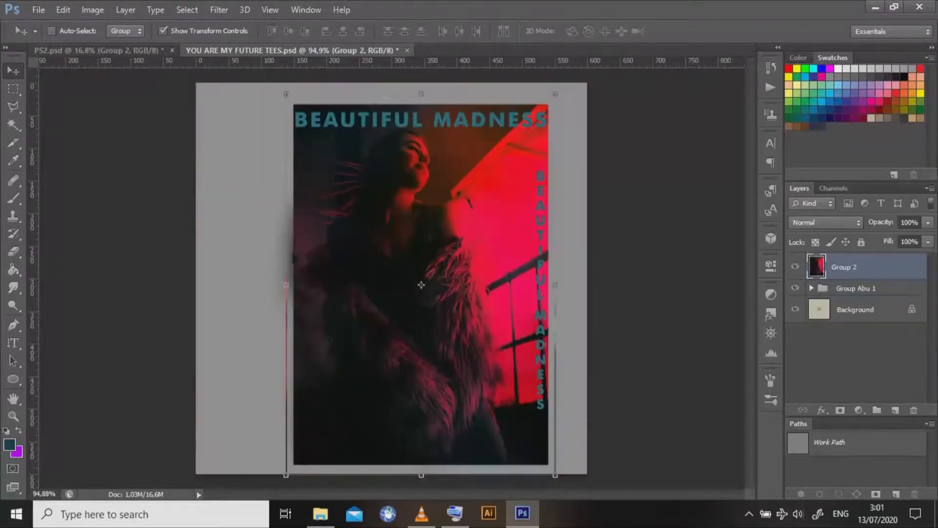
{"action": "left_click", "coordinate": [855, 352]}
{"action": "left_click", "coordinate": [855, 267]}
{"action": "left_click", "coordinate": [855, 309], "text": "ctrl"}
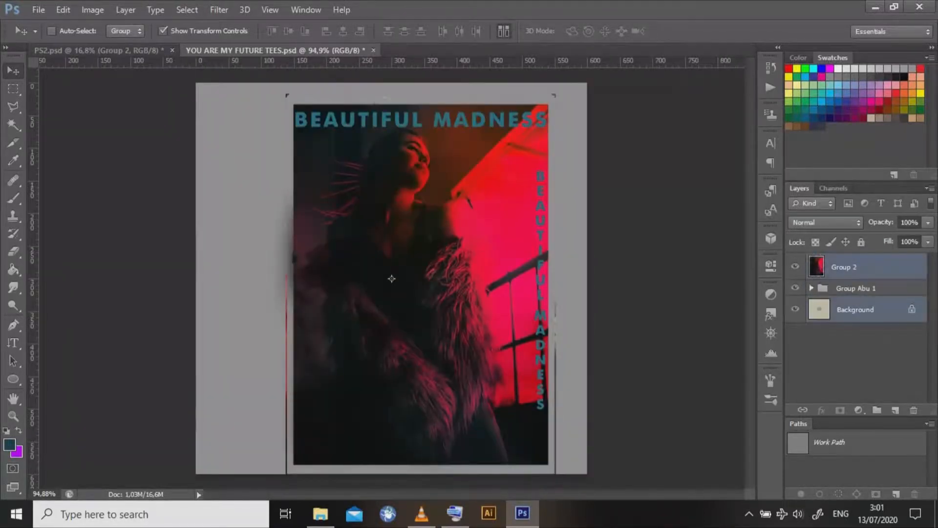
{"action": "left_click", "coordinate": [503, 31]}
{"action": "left_click", "coordinate": [618, 117]}
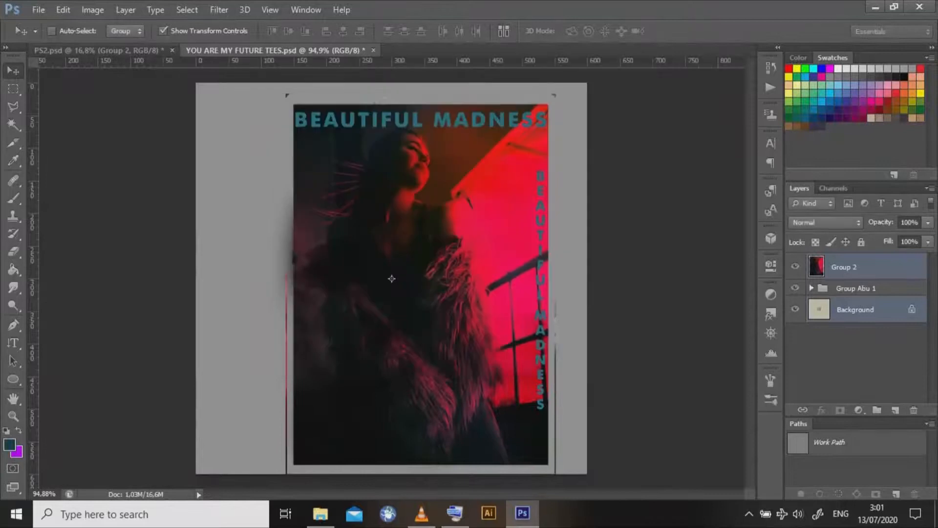
{"action": "left_click", "coordinate": [855, 352]}
{"action": "left_click", "coordinate": [855, 267]}
{"action": "left_click_drag", "start_coordinate": [519, 126], "coordinate": [488, 124]}
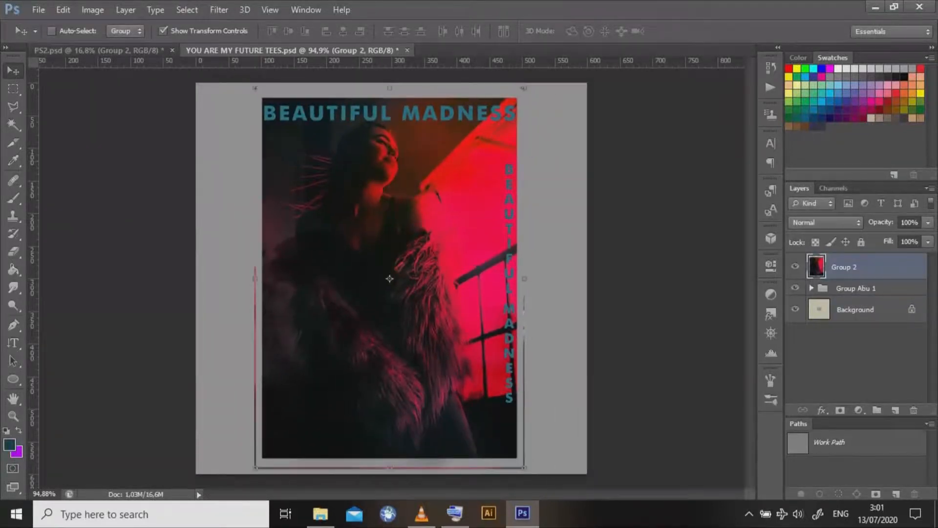
Delete the stray frame remnants around the Group 2 poster using rectangular selections, and nudge the poster slightly to the left.
{"action": "key", "text": "m"}
{"action": "left_click_drag", "start_coordinate": [565, 89], "coordinate": [239, 473]}
{"action": "key", "text": "Delete"}
{"action": "key", "text": "Delete"}
{"action": "key", "text": "Delete"}
{"action": "left_click_drag", "start_coordinate": [222, 137], "coordinate": [260, 490]}
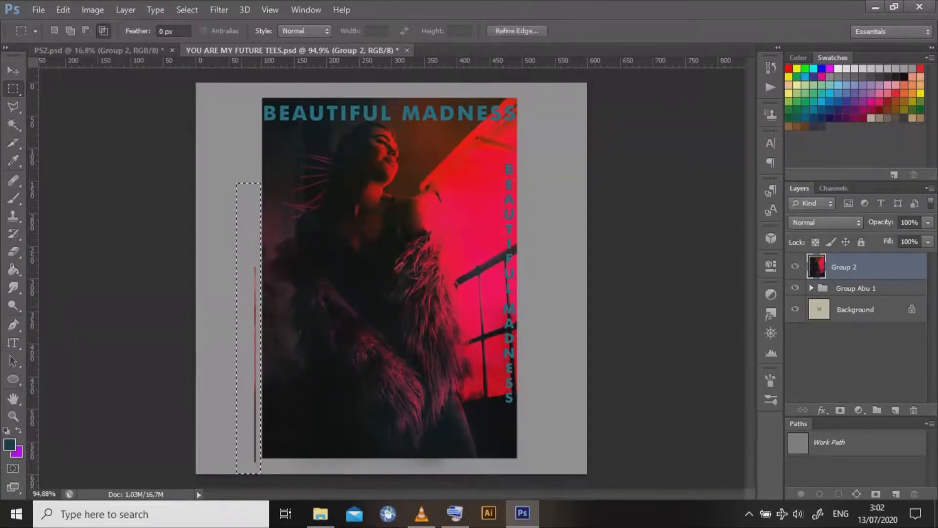
{"action": "key", "text": "Delete"}
{"action": "key", "text": "ctrl+d"}
{"action": "key", "text": "v"}
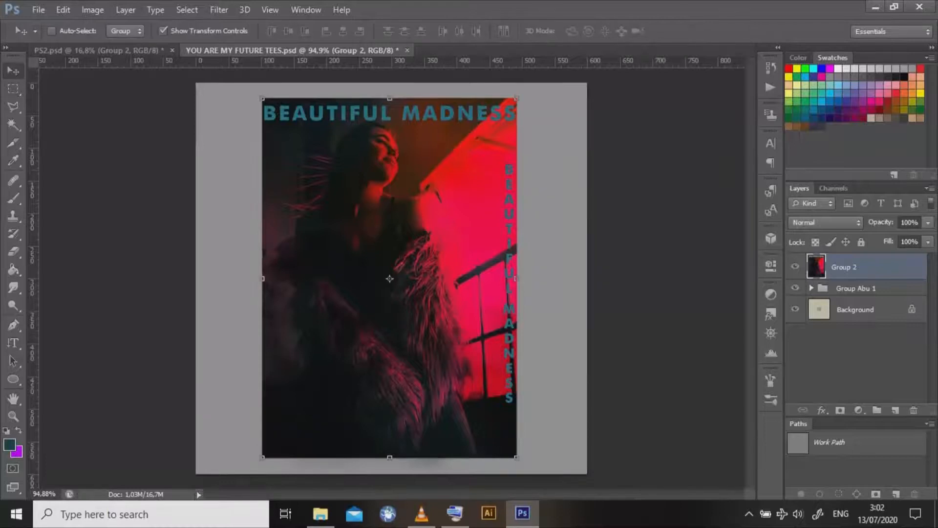
{"action": "mouse_move", "coordinate": [490, 214]}
{"action": "left_mouse_down"}
{"action": "mouse_move", "coordinate": [487, 200]}
{"action": "mouse_move", "coordinate": [486, 215]}
{"action": "left_mouse_up"}
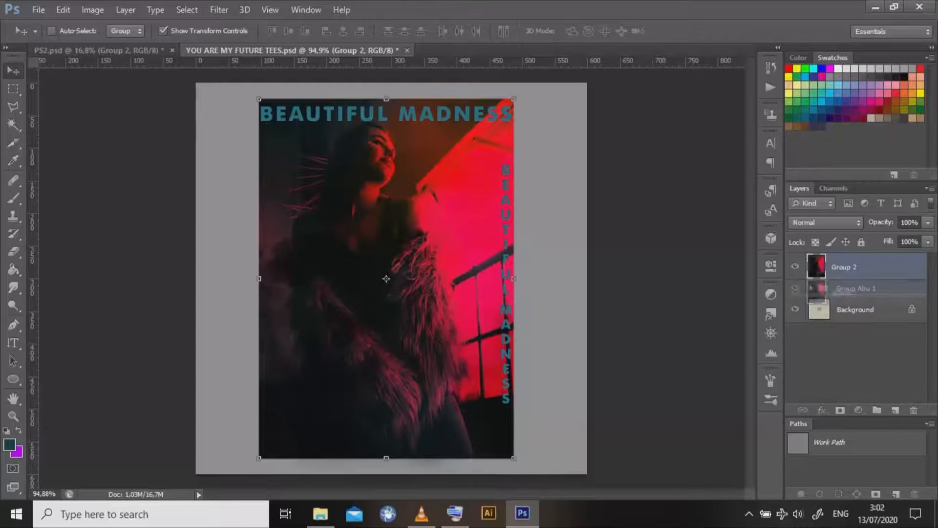
Place Group 2 below Group Abu 1, and fill the Background layer with the bright red sampled from the poster.
{"action": "key", "text": "ctrl+bracketleft"}
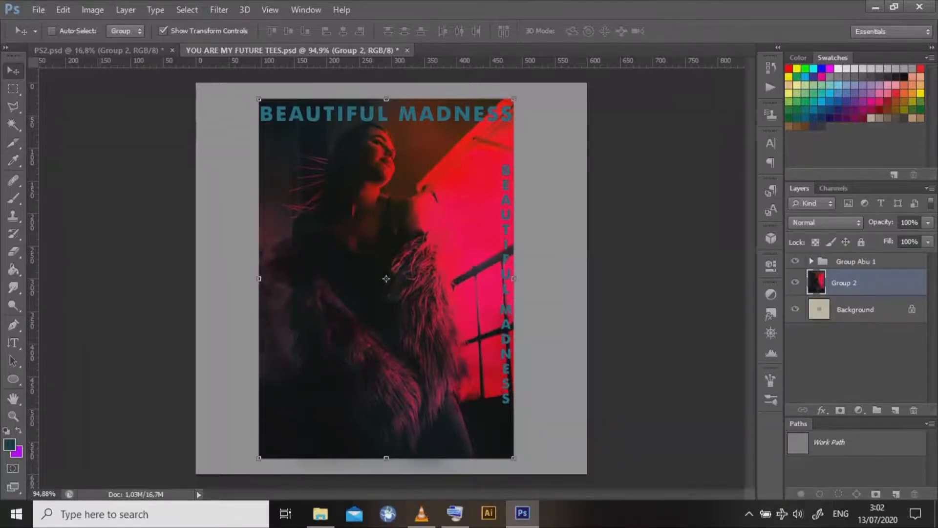
{"action": "left_click", "coordinate": [855, 309]}
{"action": "left_click", "coordinate": [13, 268]}
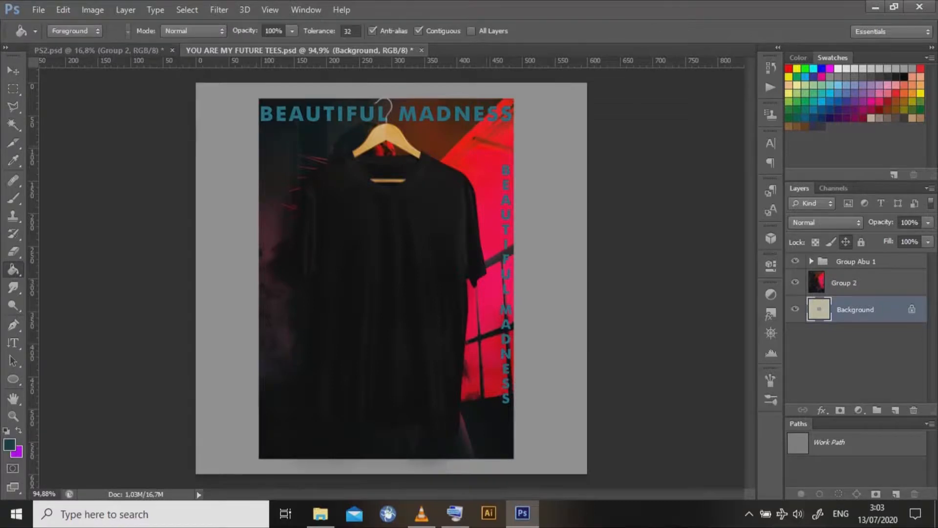
{"action": "left_click", "coordinate": [510, 138], "text": "alt"}
{"action": "left_click", "coordinate": [241, 135]}
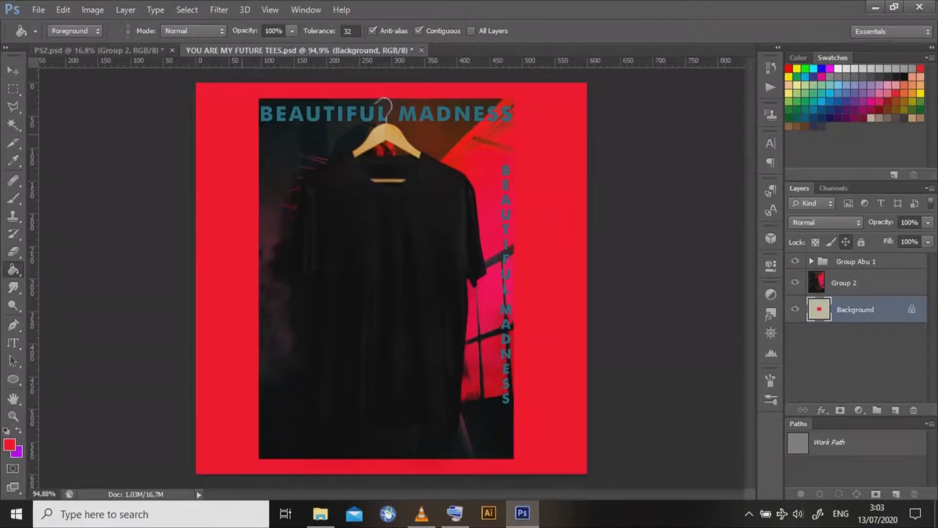
Scale the Group 2 poster up to about 157% so that it spans the full width of the mockup canvas.
{"action": "left_click", "coordinate": [14, 71]}
{"action": "left_click", "coordinate": [855, 282]}
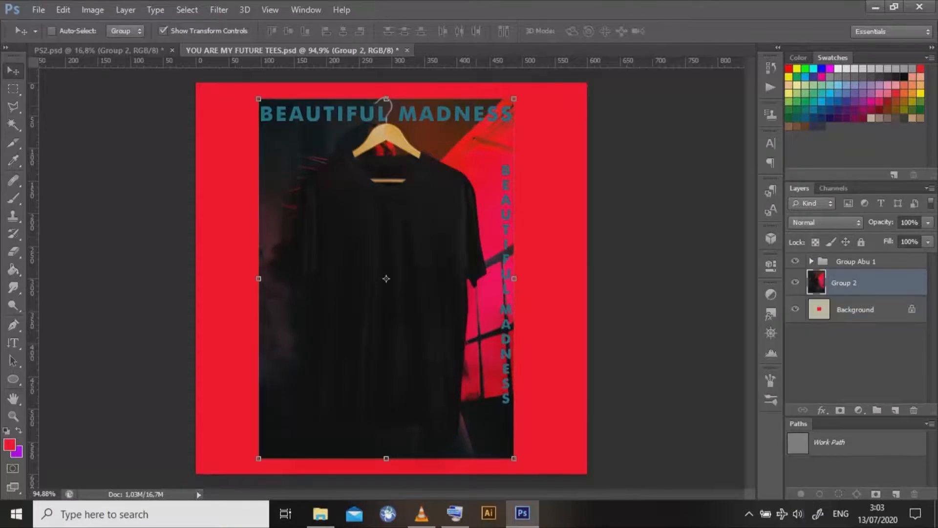
{"action": "key", "text": "ctrl+t"}
{"action": "left_click_drag", "start_coordinate": [514, 98], "coordinate": [586, 2]}
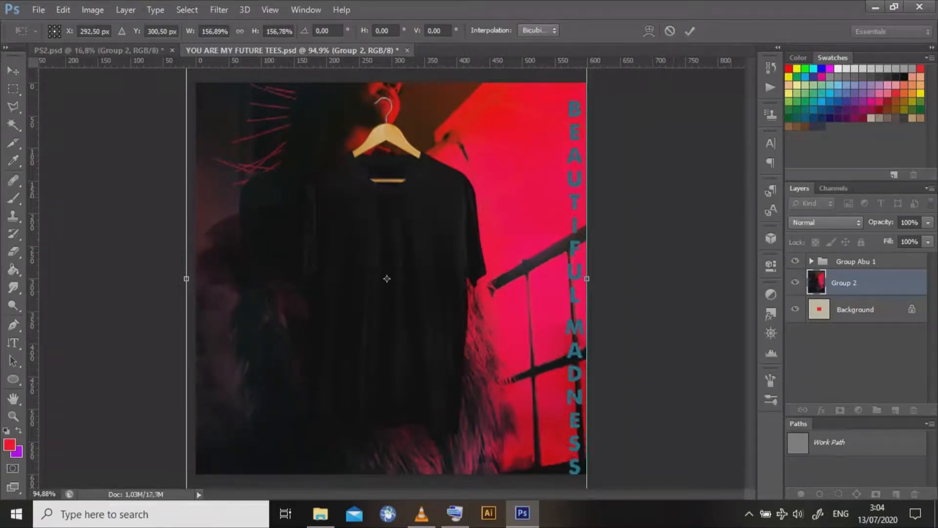
{"action": "left_click", "coordinate": [690, 31]}
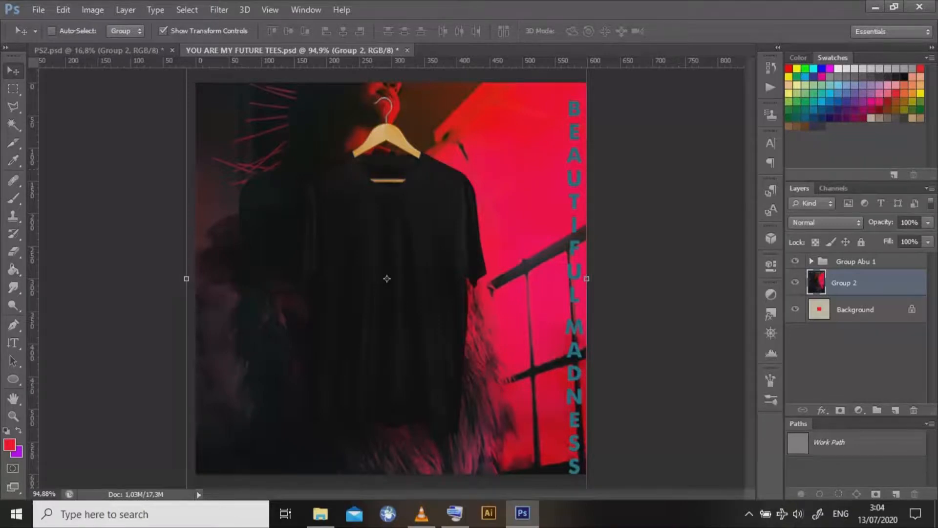
Shift the enlarged Group 2 poster downward behind the T-shirt, and select Group Abu 1.
{"action": "key", "text": "shift+Down"}
{"action": "key", "text": "shift+Down"}
{"action": "key", "text": "shift+Down"}
{"action": "key", "text": "shift+Down"}
{"action": "key", "text": "shift+Down"}
{"action": "key", "text": "shift+Down"}
{"action": "key", "text": "shift+Down"}
{"action": "key", "text": "shift+Down"}
{"action": "key", "text": "shift+Down"}
{"action": "key", "text": "shift+Down"}
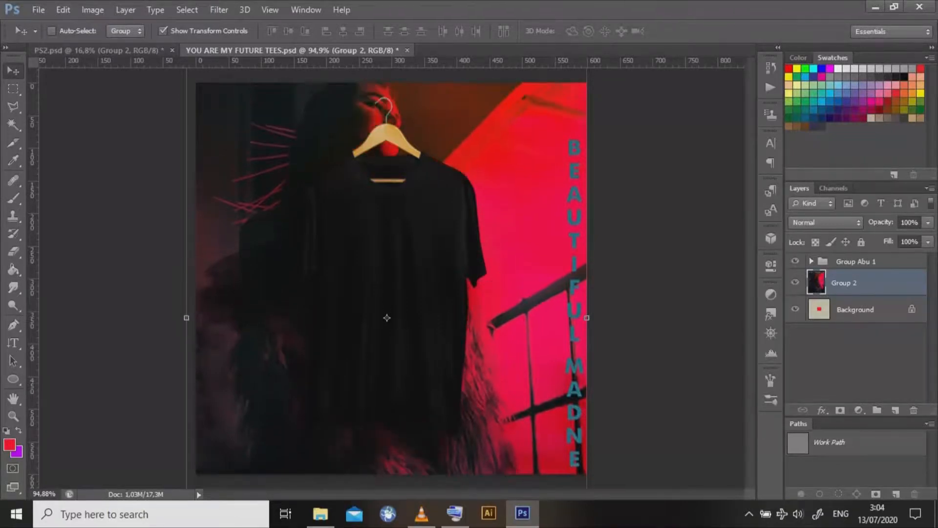
{"action": "key", "text": "shift+Down"}
{"action": "key", "text": "shift+Down"}
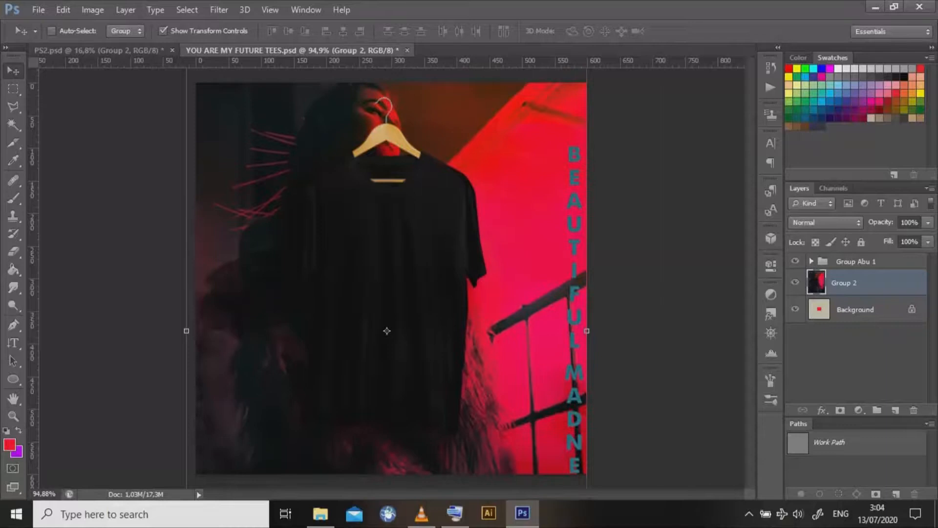
{"action": "left_click", "coordinate": [856, 261]}
In PS2.psd, delete the black border strips along the left, top and right edges of the Group 2 poster.
{"action": "key", "text": "ctrl+Tab"}
{"action": "key", "text": "m"}
{"action": "left_click_drag", "start_coordinate": [250, 76], "coordinate": [252, 480]}
{"action": "scroll", "coordinate": [254, 87], "scroll_direction": "up", "scroll_amount": 5}
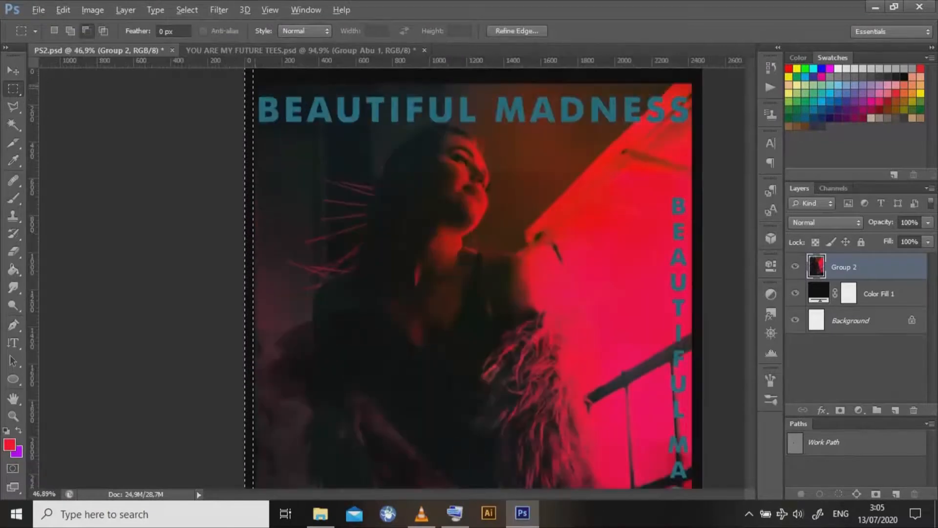
{"action": "scroll", "coordinate": [254, 88], "scroll_direction": "up", "scroll_amount": 3}
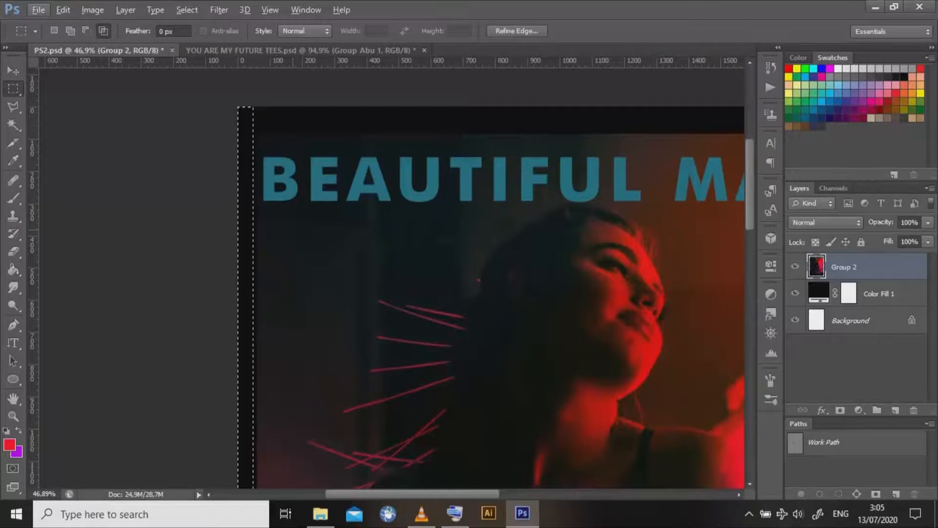
{"action": "scroll", "coordinate": [318, 176], "scroll_direction": "down", "scroll_amount": 4}
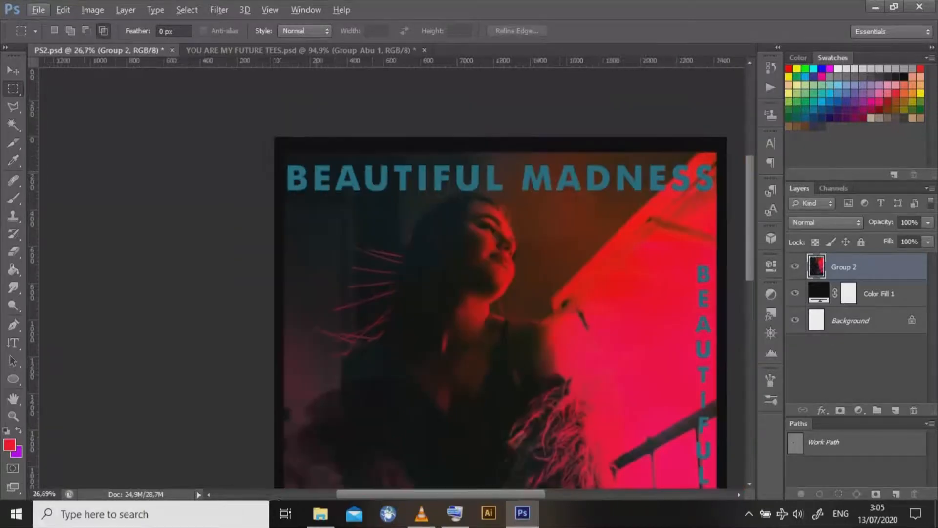
{"action": "left_click_drag", "start_coordinate": [241, 138], "coordinate": [705, 144]}
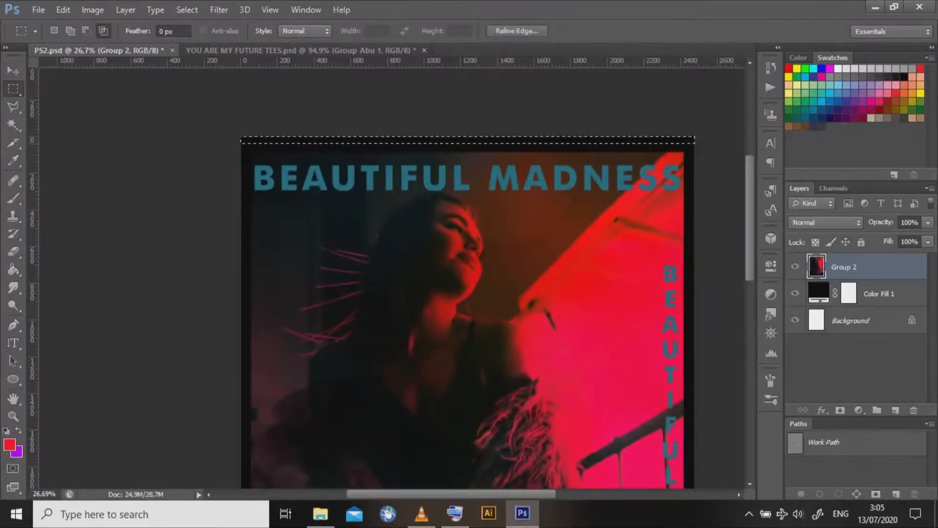
{"action": "scroll", "coordinate": [463, 285], "scroll_direction": "down", "scroll_amount": 3}
{"action": "scroll", "coordinate": [709, 219], "scroll_direction": "down", "scroll_amount": 4}
{"action": "left_click_drag", "start_coordinate": [535, 76], "coordinate": [548, 477]}
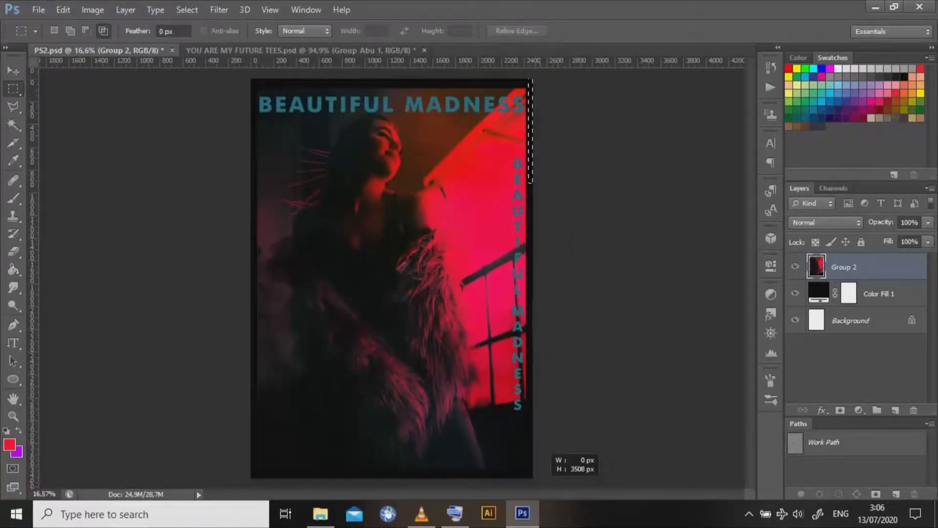
{"action": "left_click_drag", "start_coordinate": [548, 476], "coordinate": [527, 492]}
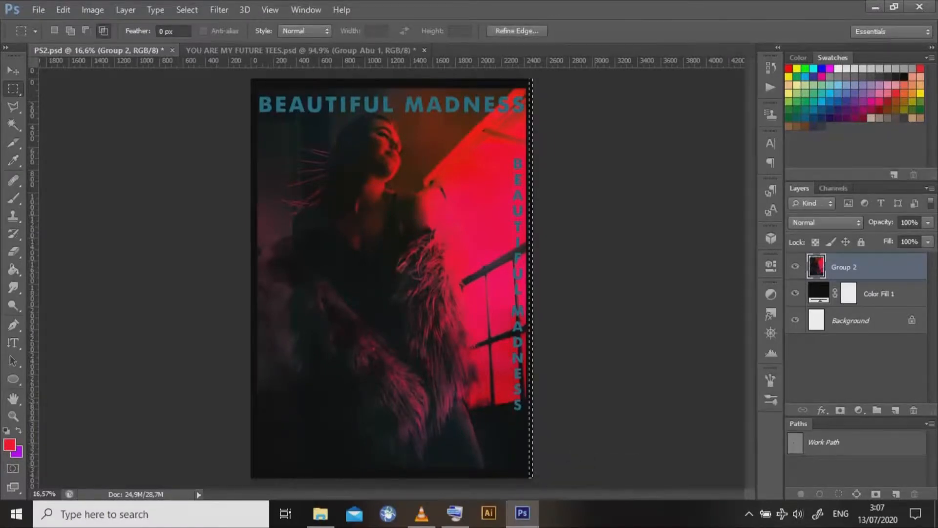
{"action": "key", "text": "Delete"}
{"action": "key", "text": "ctrl+d"}
Clear the black border strip along the bottom edge of the Group 2 poster using a rectangular selection.
{"action": "left_click", "coordinate": [13, 71]}
{"action": "scroll", "coordinate": [391, 278], "scroll_direction": "up", "scroll_amount": 2}
{"action": "scroll", "coordinate": [392, 278], "scroll_direction": "down", "scroll_amount": 5}
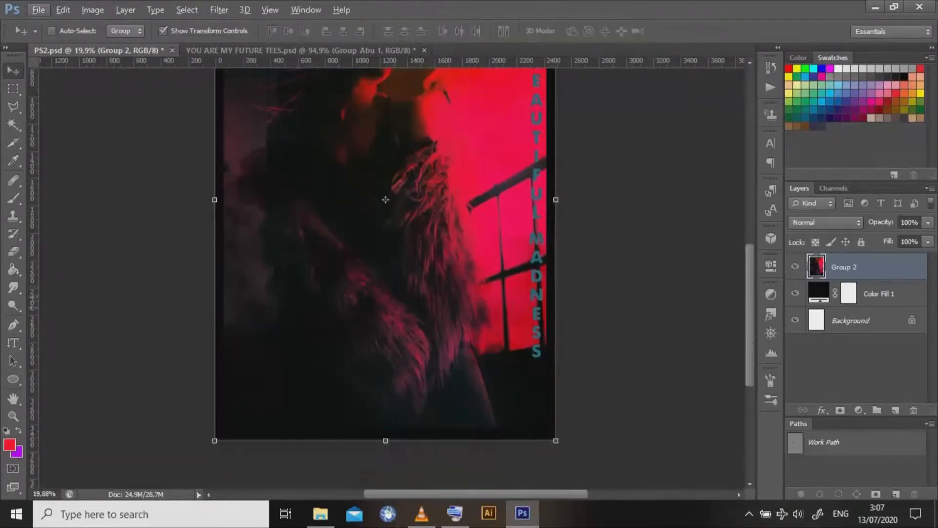
{"action": "scroll", "coordinate": [391, 278], "scroll_direction": "up", "scroll_amount": 3}
{"action": "key", "text": "m"}
{"action": "left_click_drag", "start_coordinate": [176, 329], "coordinate": [682, 405]}
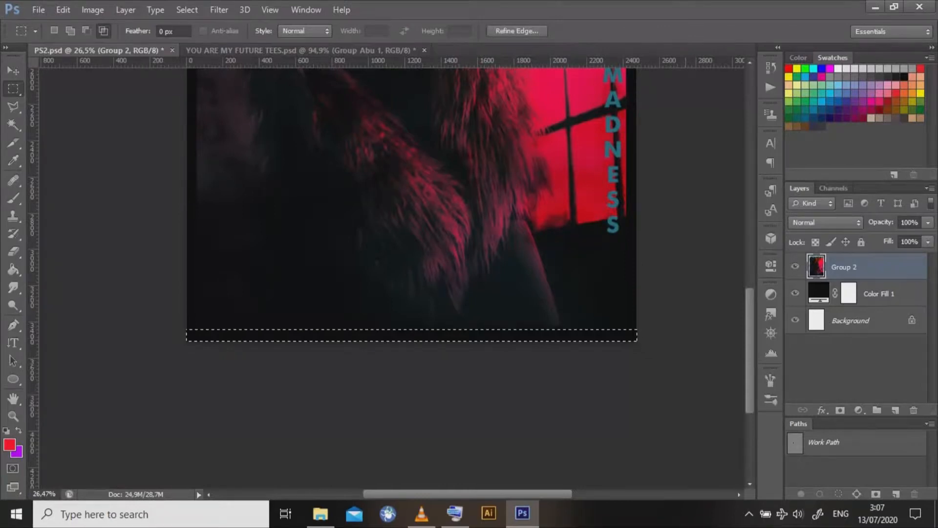
{"action": "key", "text": "ctrl+d"}
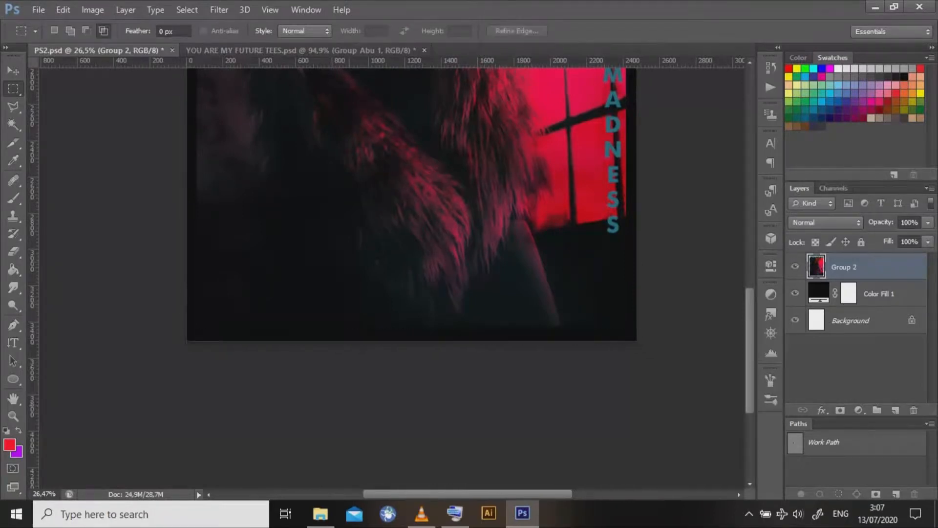
{"action": "scroll", "coordinate": [391, 278], "scroll_direction": "up", "scroll_amount": 5}
{"action": "key", "text": "v"}
{"action": "scroll", "coordinate": [392, 278], "scroll_direction": "down", "scroll_amount": 3}
{"action": "key", "text": "ctrl+0"}
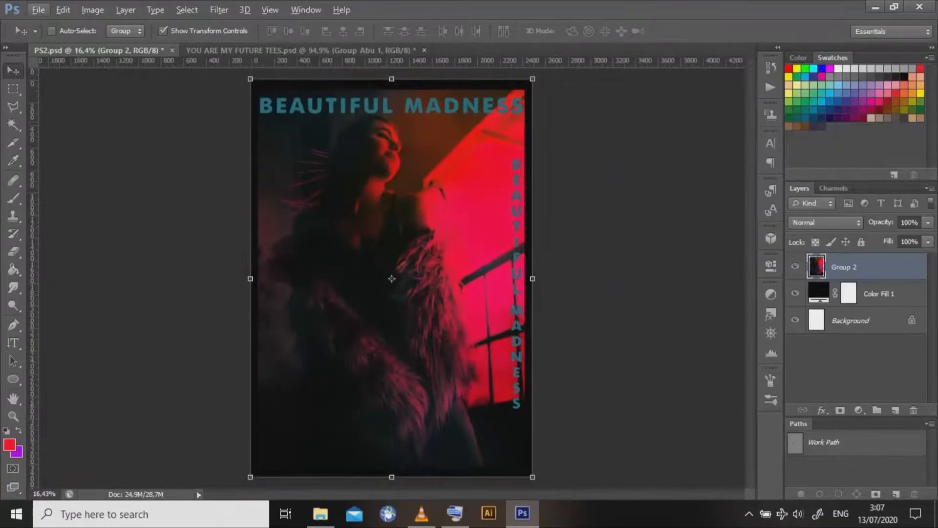
{"action": "key", "text": "e"}
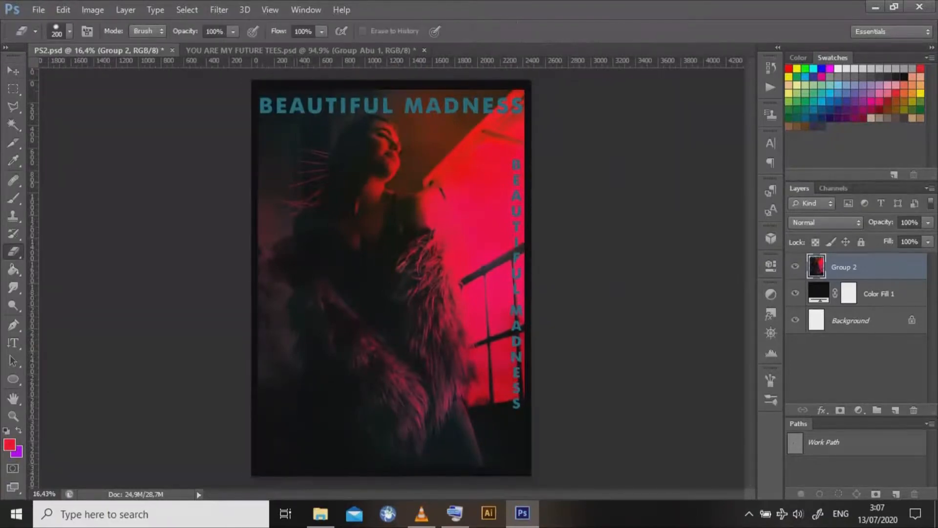
{"action": "key", "text": "bracketleft"}
{"action": "key", "text": "bracketleft"}
{"action": "left_click", "coordinate": [13, 71]}
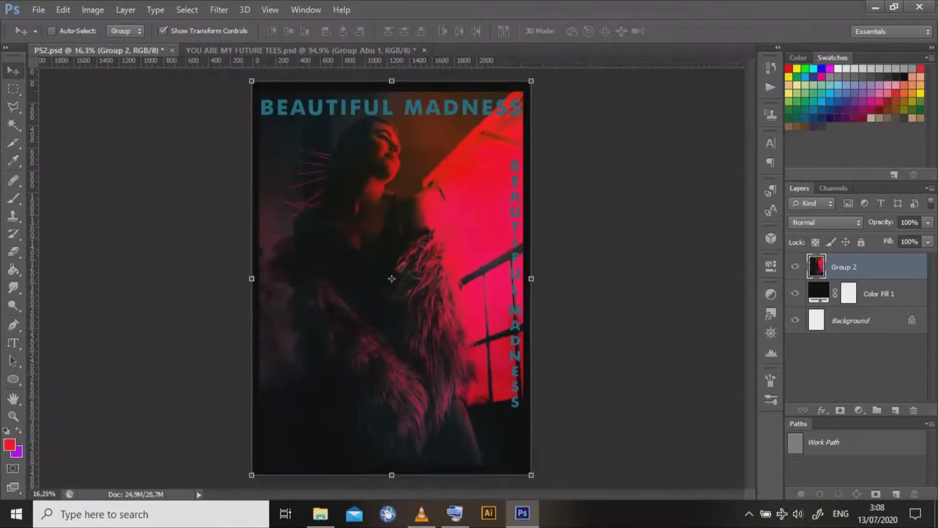
In the T-shirt mockup, open the design smart object inside Group Abu 1 and delete its Group 1 artwork.
{"action": "key", "text": "ctrl+Tab"}
{"action": "left_click", "coordinate": [811, 261]}
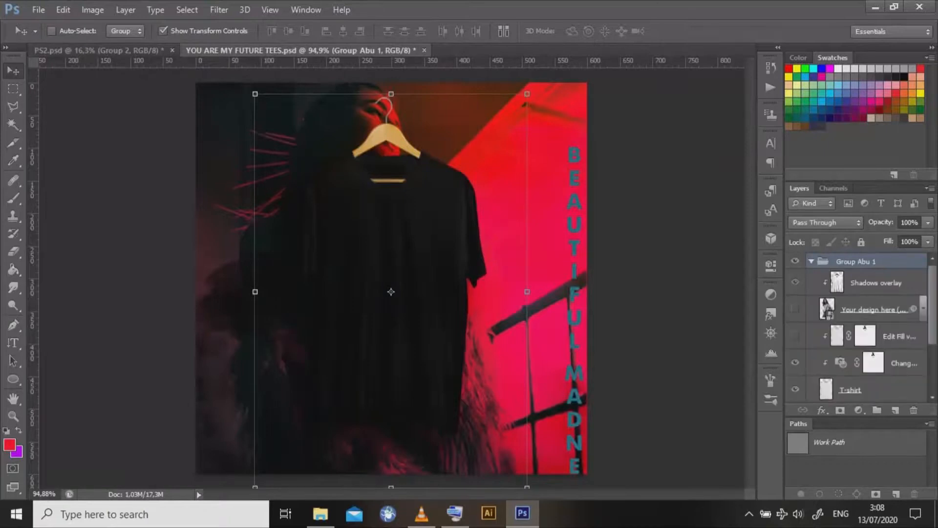
{"action": "left_click", "coordinate": [826, 309]}
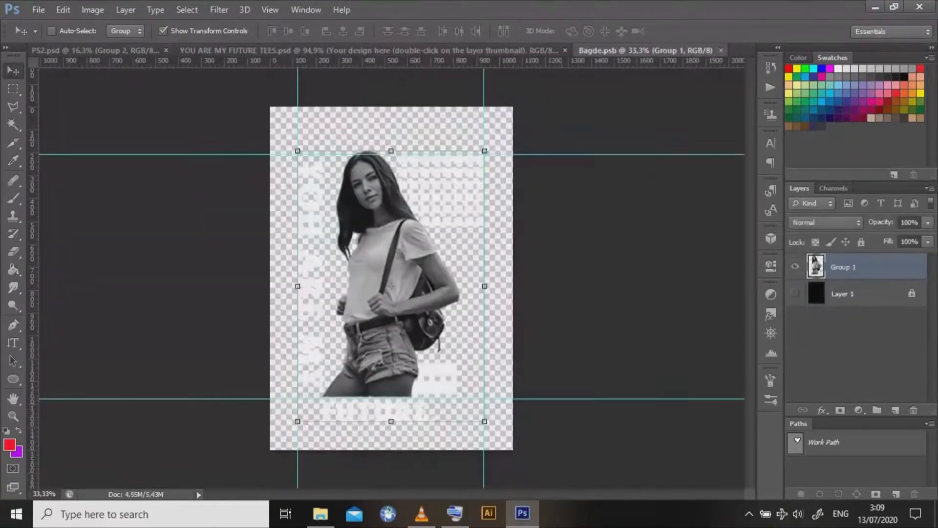
{"action": "key", "text": "Delete"}
Copy the Group 2 poster from PS2.psd into Bagde.psb and scale it to 45.42%.
{"action": "left_click", "coordinate": [100, 51]}
{"action": "left_click_drag", "start_coordinate": [371, 171], "coordinate": [322, 342]}
{"action": "left_click_drag", "start_coordinate": [651, 160], "coordinate": [494, 382]}
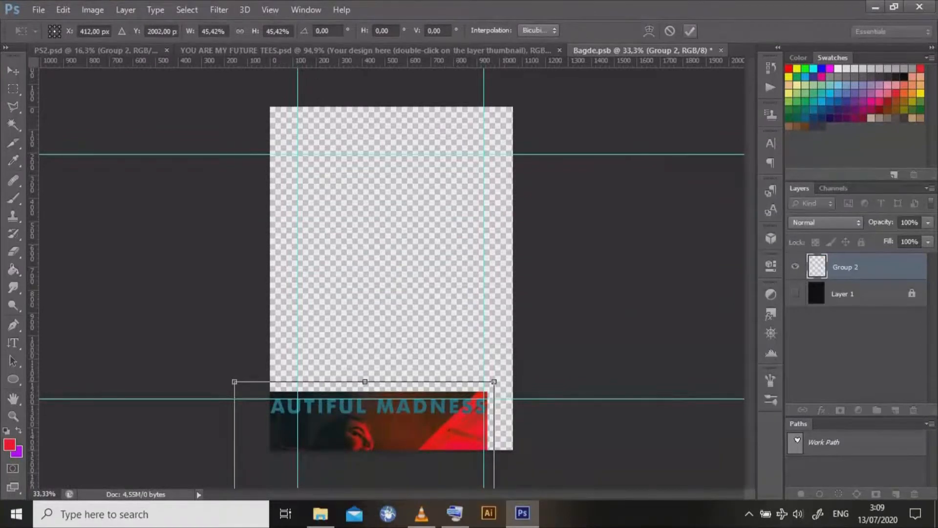
{"action": "left_click", "coordinate": [689, 31]}
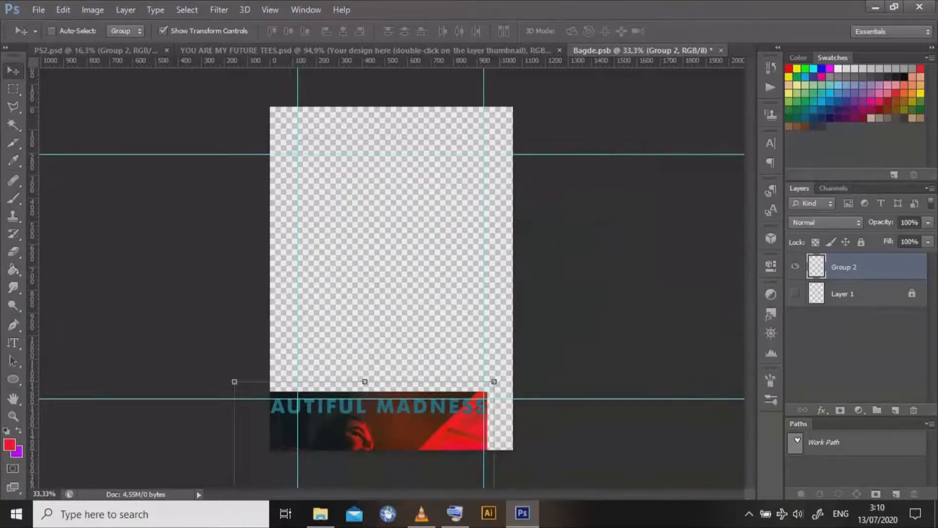
Move the Group 2 poster onto the Bagde.psb canvas, scale it to about 96.9%, and center it within the canvas.
{"action": "left_click_drag", "start_coordinate": [410, 367], "coordinate": [460, 128]}
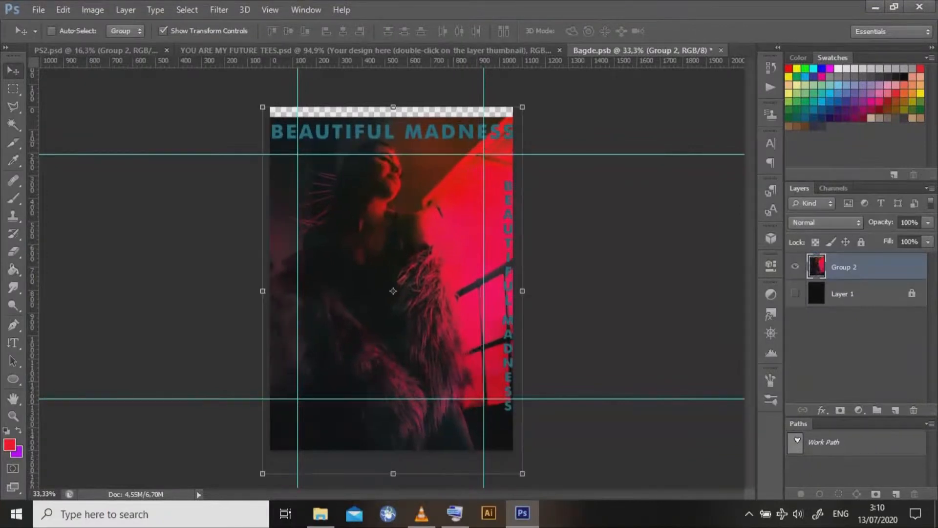
{"action": "left_click_drag", "start_coordinate": [521, 107], "coordinate": [518, 113]}
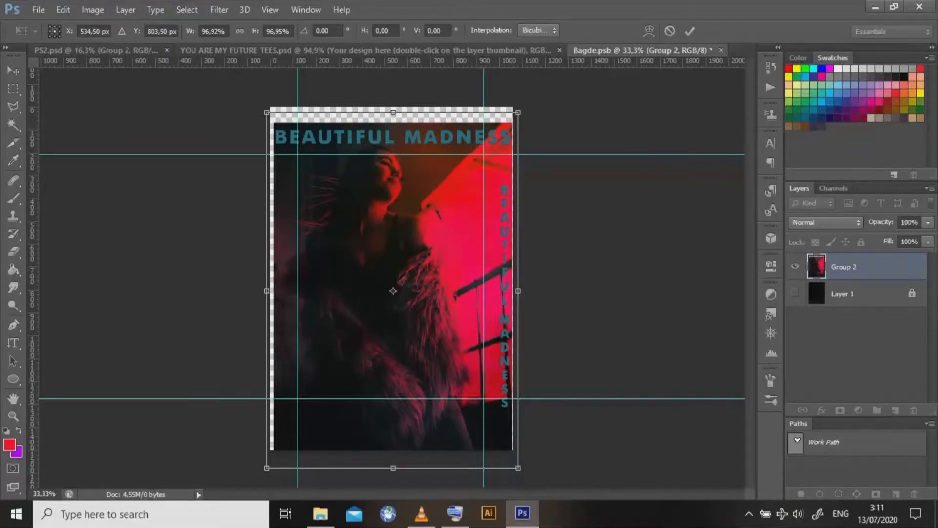
{"action": "key", "text": "v"}
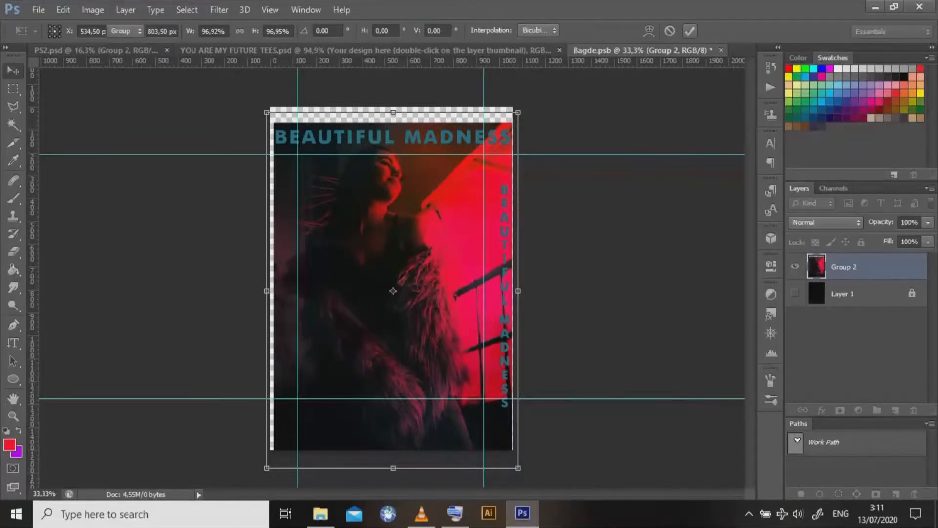
{"action": "key", "text": "Return"}
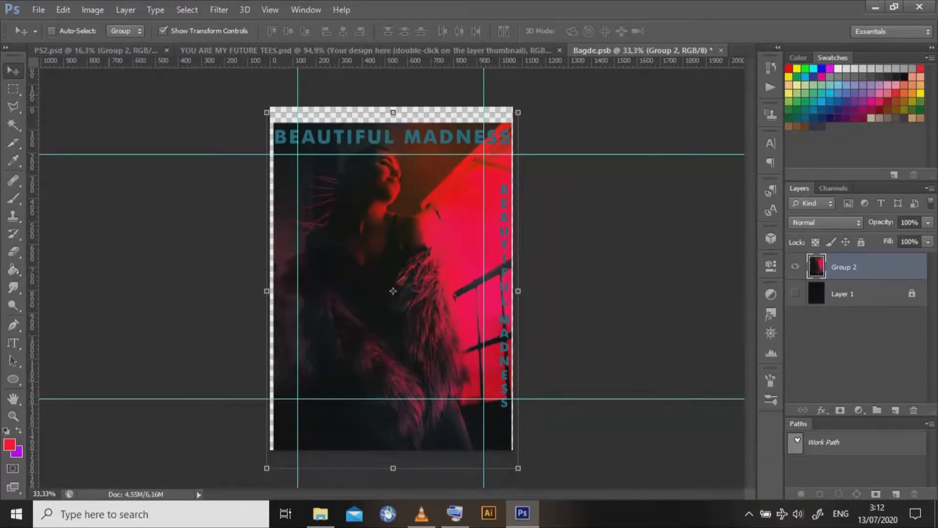
{"action": "left_click_drag", "start_coordinate": [393, 290], "coordinate": [391, 278]}
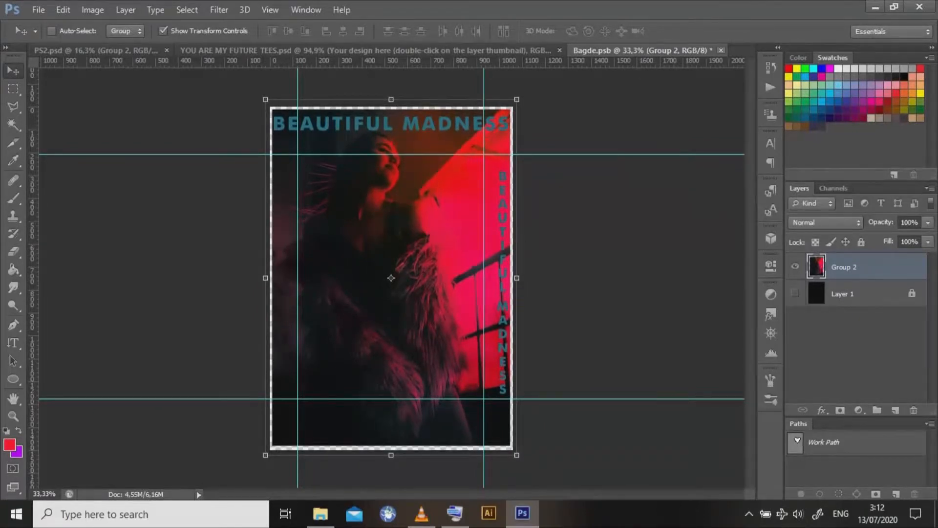
Save the edited Bagde.psb smart object with Displacement_front as the displacement map, and close it.
{"action": "left_click", "coordinate": [721, 50]}
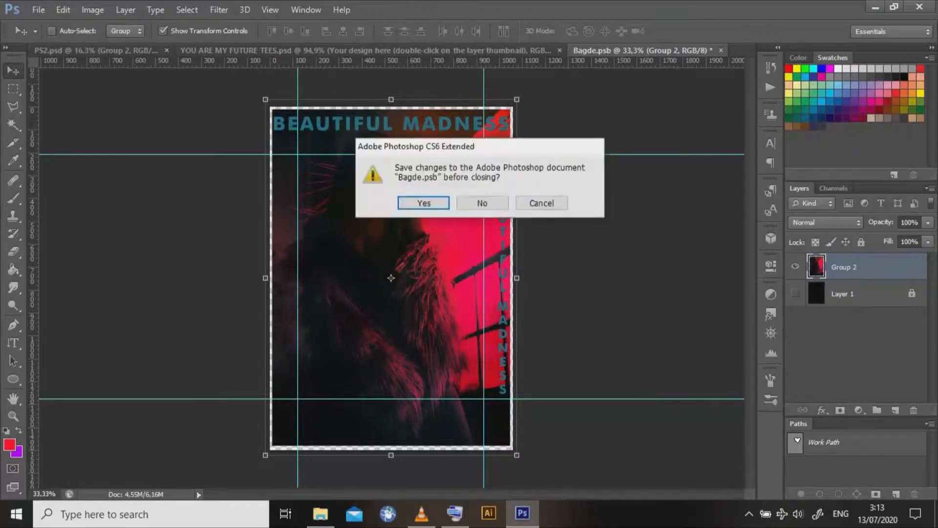
{"action": "left_click", "coordinate": [423, 202]}
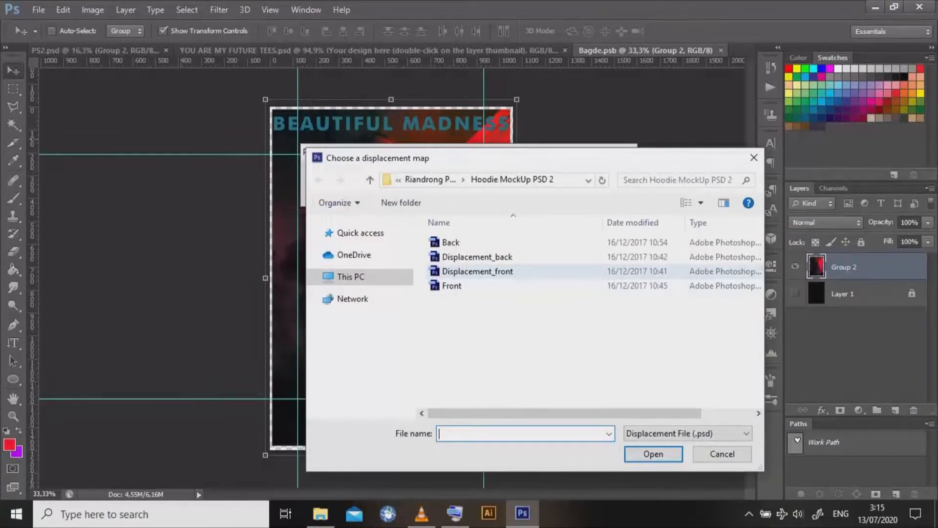
{"action": "double_click", "coordinate": [478, 271]}
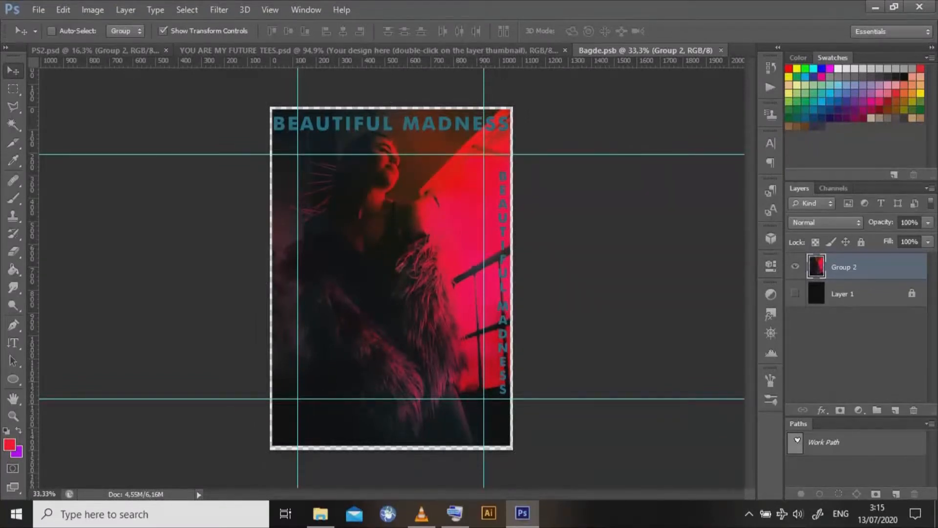
{"action": "key", "text": "ctrl+w"}
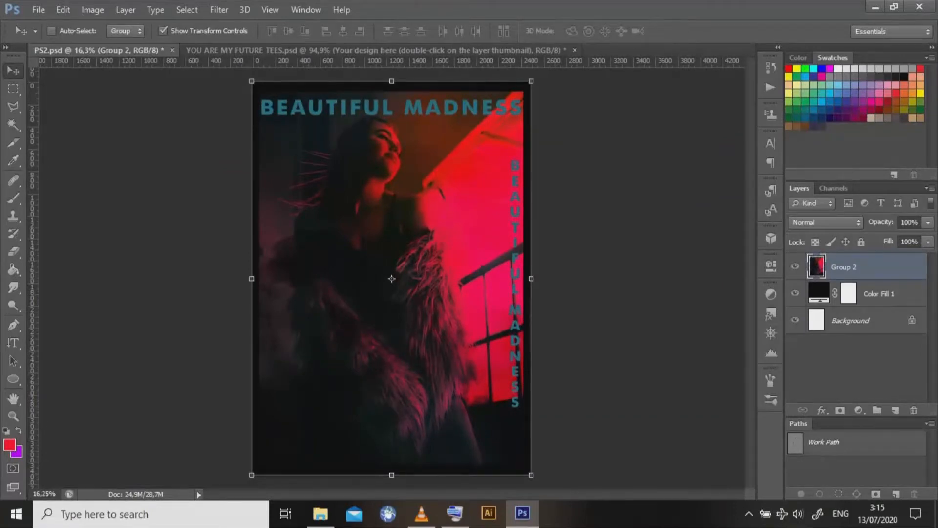
Close PS2.psd without saving and show the design layer in Group Abu 1 of the T-shirt mockup.
{"action": "left_click", "coordinate": [172, 51]}
{"action": "left_click", "coordinate": [482, 203]}
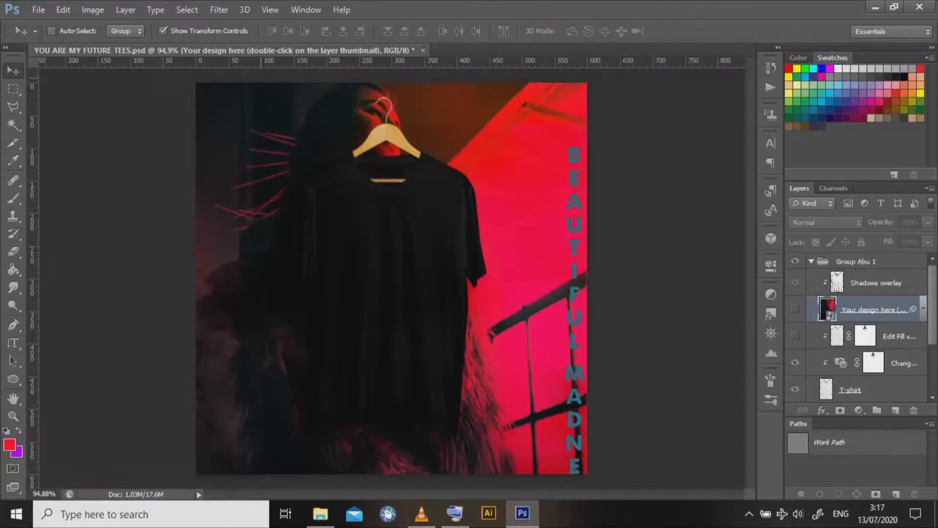
{"action": "left_click", "coordinate": [795, 309]}
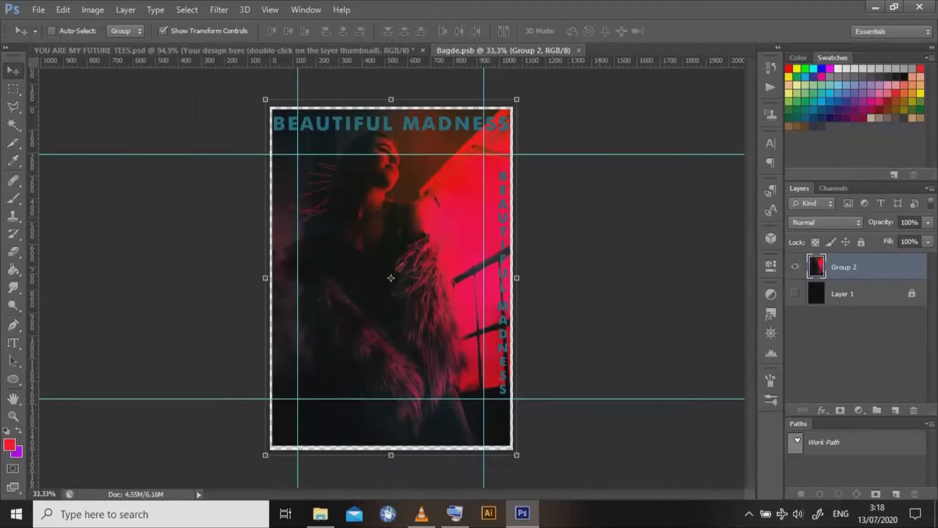
In the reopened Bagde.psb, shrink the Group 2 poster around its center to roughly the width between the vertical guides.
{"action": "key", "text": "ctrl+t"}
{"action": "left_click_drag", "start_coordinate": [516, 99], "coordinate": [487, 142]}
{"action": "key", "text": "Return"}
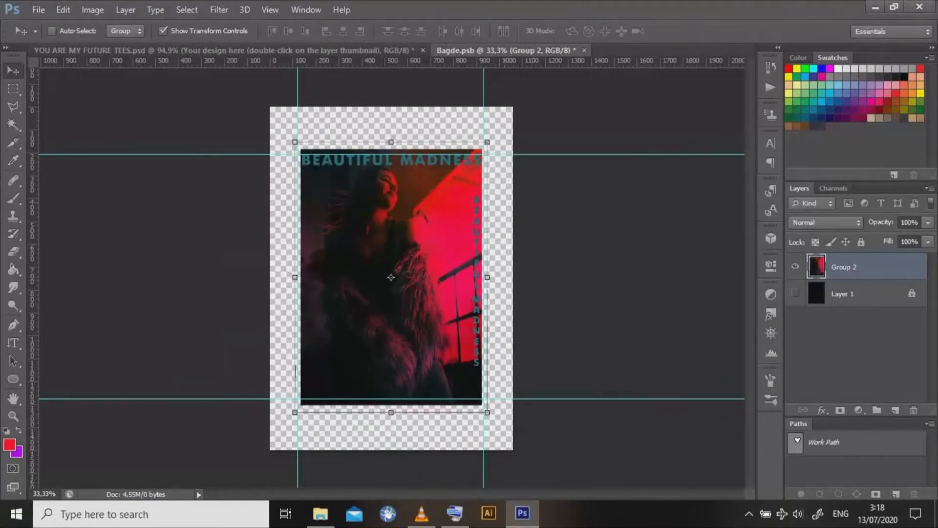
Trim the leftover margins around all four edges of the Group 2 poster using rectangular selections.
{"action": "key", "text": "m"}
{"action": "scroll", "coordinate": [333, 405], "scroll_direction": "up", "scroll_amount": 4}
{"action": "scroll", "coordinate": [308, 381], "scroll_direction": "down", "scroll_amount": 1}
{"action": "scroll", "coordinate": [283, 347], "scroll_direction": "up", "scroll_amount": 1}
{"action": "left_click_drag", "start_coordinate": [253, 215], "coordinate": [285, 421]}
{"action": "key", "text": "Delete"}
{"action": "key", "text": "ctrl+d"}
{"action": "left_click_drag", "start_coordinate": [267, 390], "coordinate": [591, 428]}
{"action": "key", "text": "Delete"}
{"action": "key", "text": "ctrl+d"}
{"action": "left_click_drag", "start_coordinate": [597, 151], "coordinate": [576, 423]}
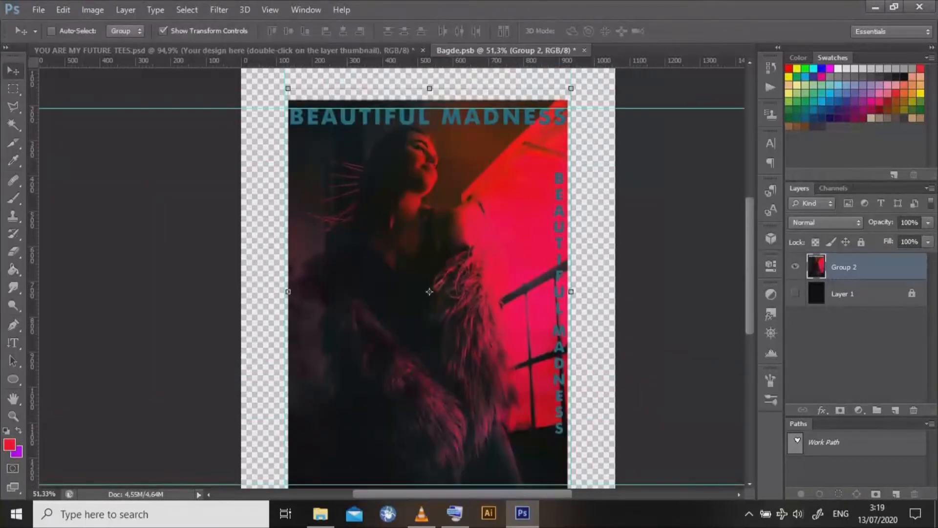
{"action": "key", "text": "m"}
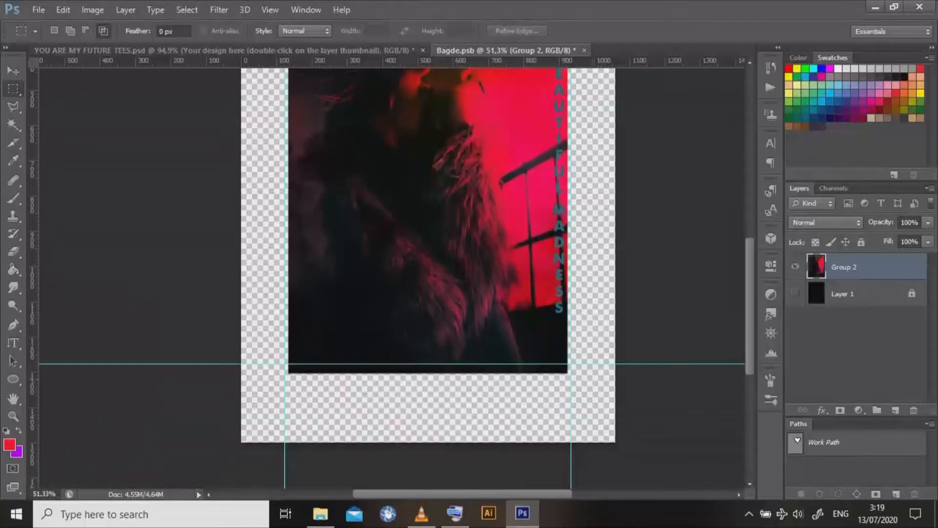
{"action": "key", "text": "v"}
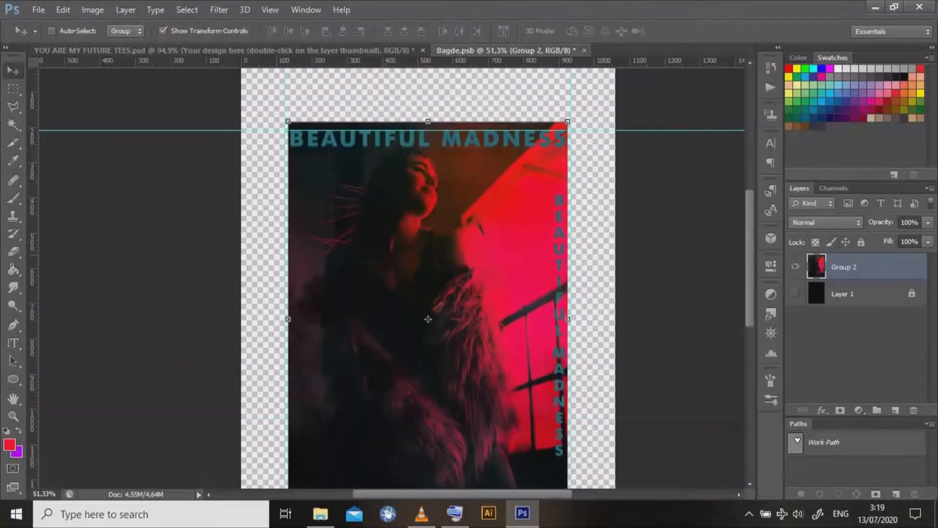
Scale the trimmed Group 2 poster down slightly around its center so its top edge nearly meets the upper guide.
{"action": "scroll", "coordinate": [466, 158], "scroll_direction": "down", "scroll_amount": 2}
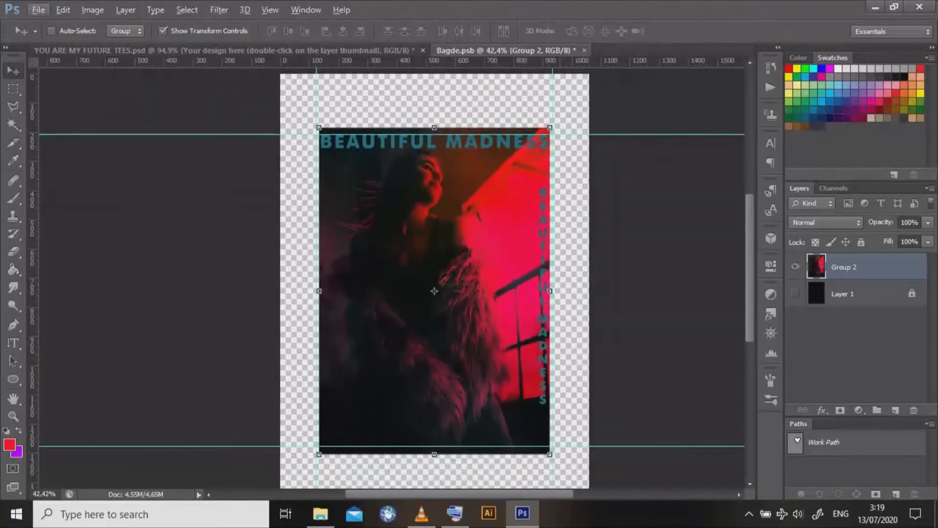
{"action": "key", "text": "ctrl+t"}
{"action": "left_click_drag", "start_coordinate": [550, 128], "coordinate": [546, 132]}
{"action": "key", "text": "Return"}
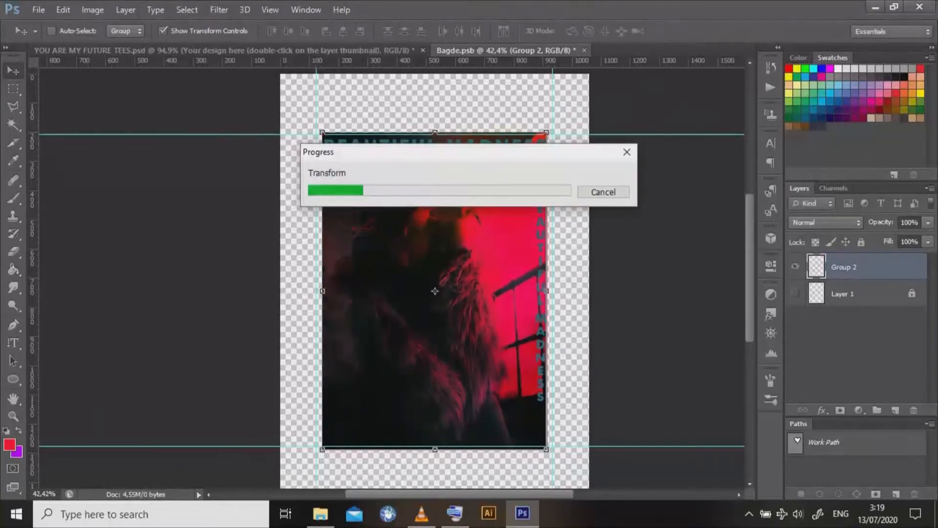
Save and close Bagde.psb, applying Displace with horizontal and vertical scale 10 and the Displacement_front map.
{"action": "key", "text": "ctrl+w"}
{"action": "key", "text": "Return"}
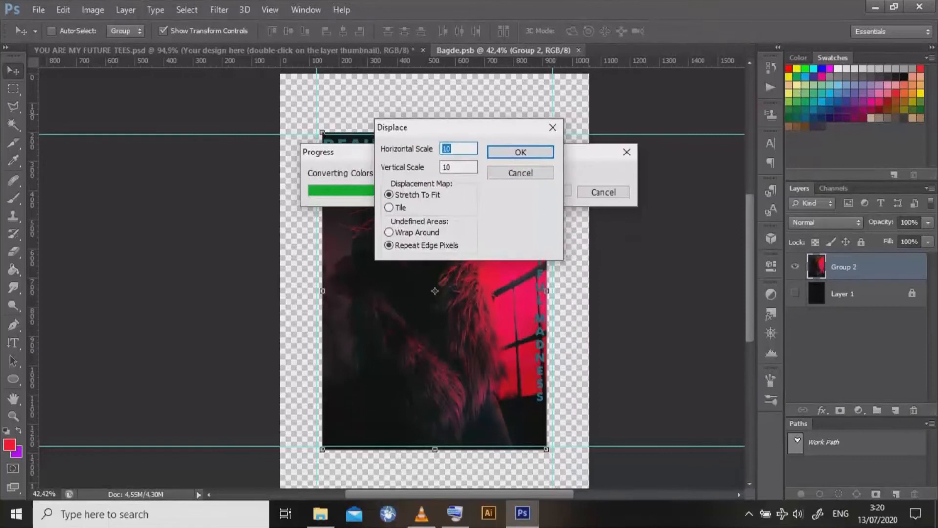
{"action": "key", "text": "Return"}
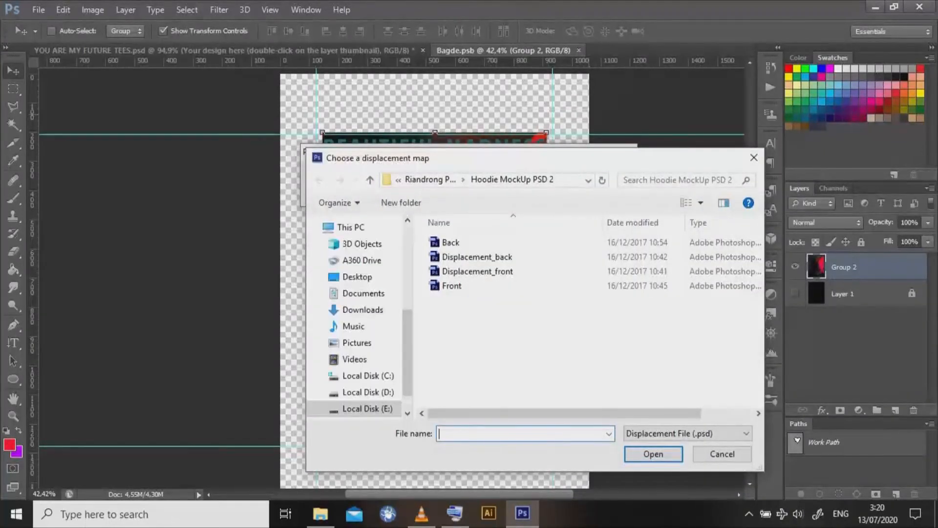
{"action": "double_click", "coordinate": [478, 271]}
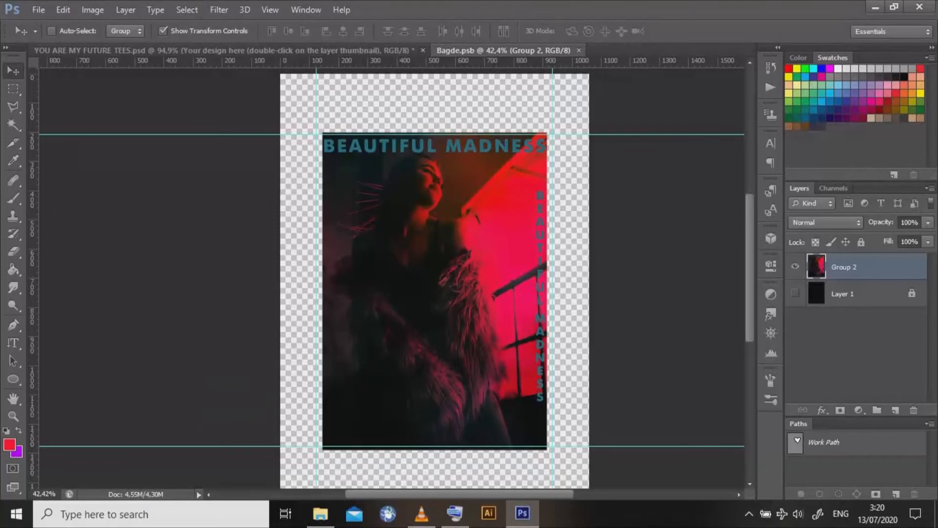
{"action": "key", "text": "ctrl+w"}
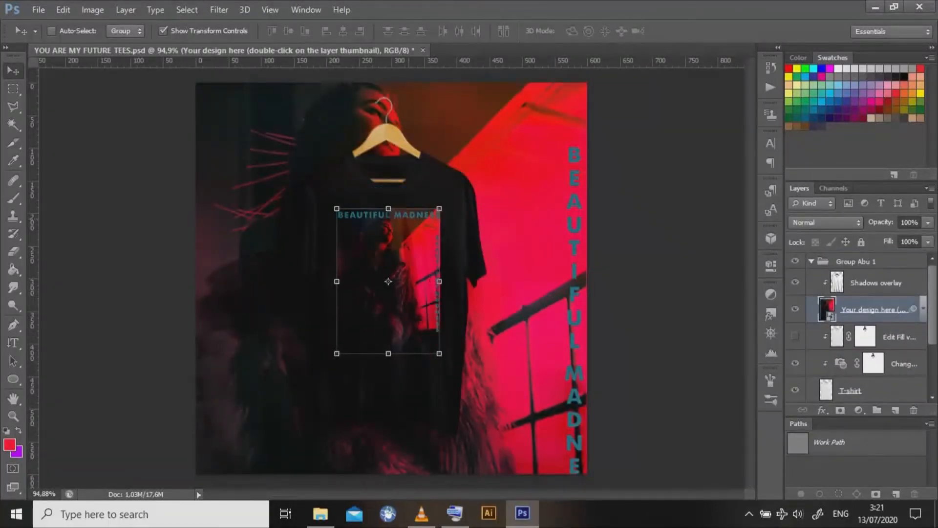
Show the Edit Fill layer in the mockup, collapse Group Abu 1 and deselect all layers.
{"action": "left_click", "coordinate": [795, 335]}
{"action": "left_click", "coordinate": [811, 261]}
{"action": "left_click", "coordinate": [855, 357]}
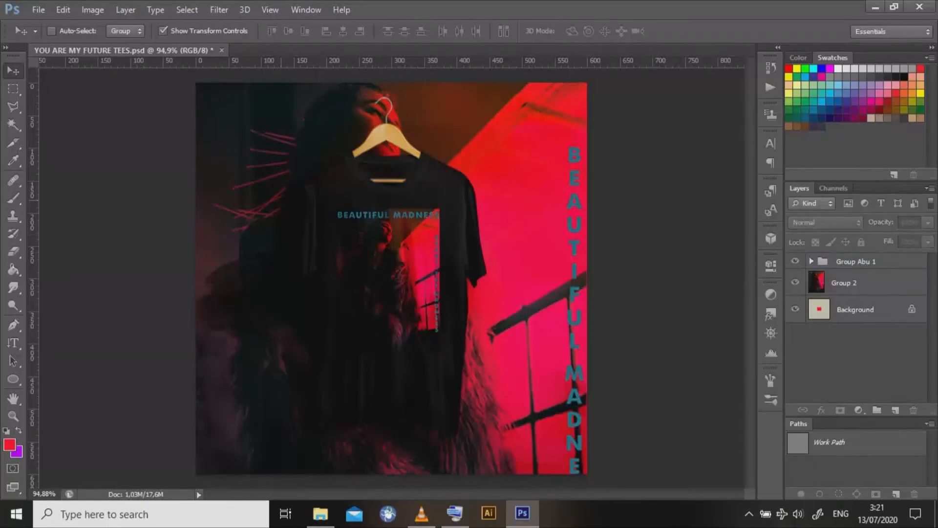